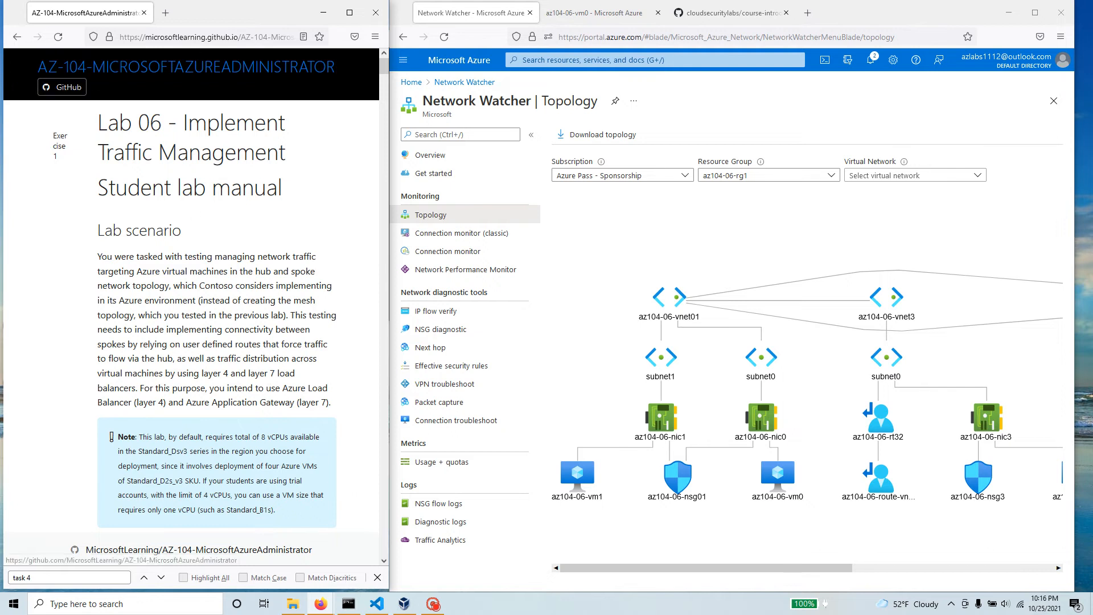
Find the "Task 5: Implement Azure Load Balancer" section in the lab manual, using its title from the objectives list
scroll(87, 96, down, 5)
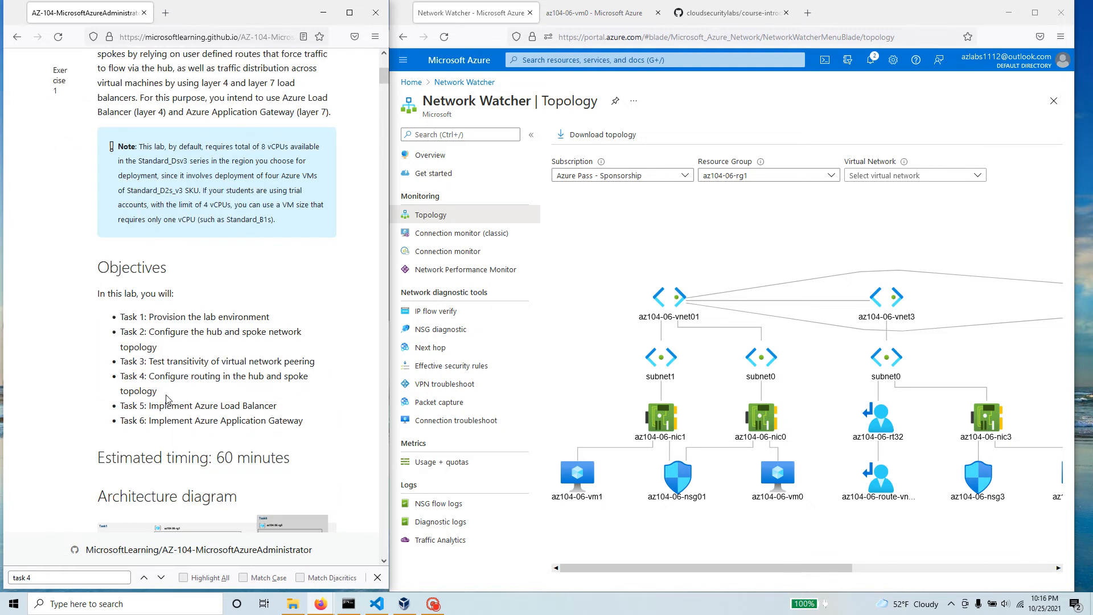
drag(166, 398, 96, 328)
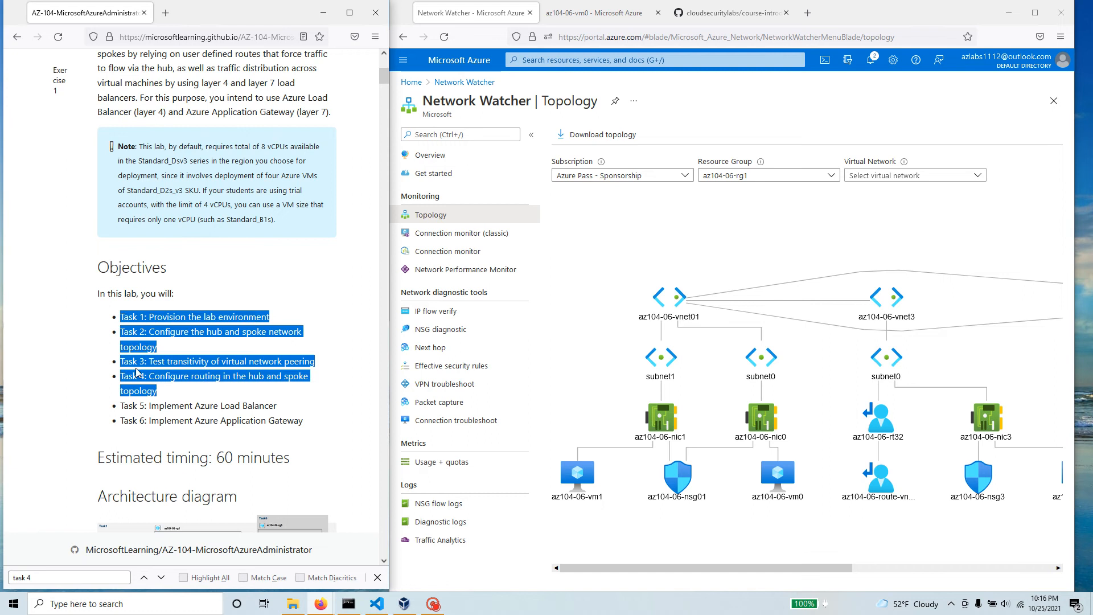
triple_click(267, 406)
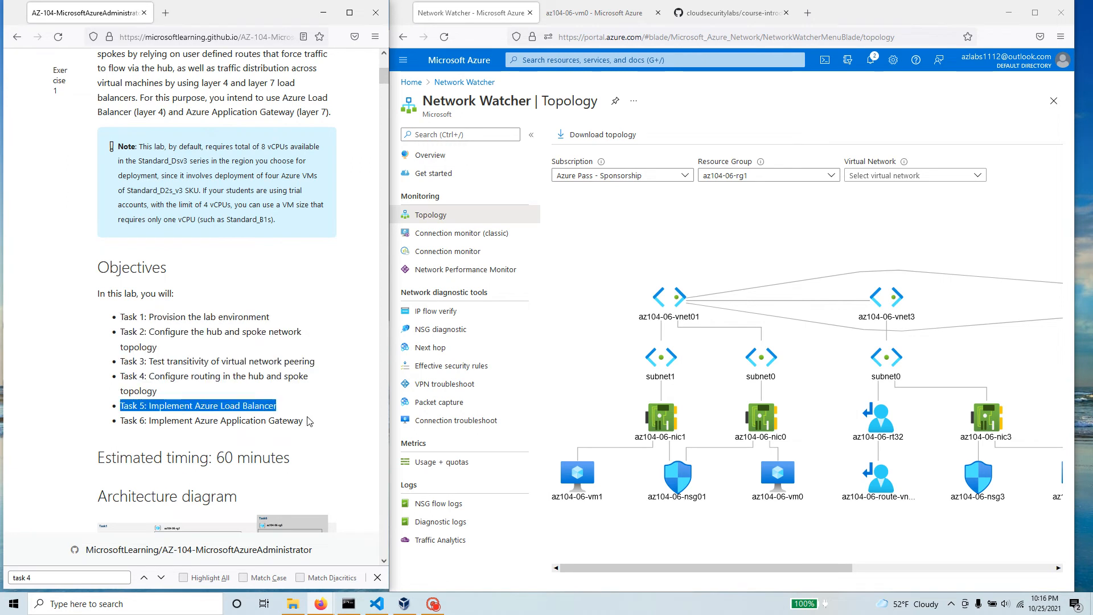
right_click(239, 404)
click(277, 419)
key(ctrl+f)
key(ctrl+v)
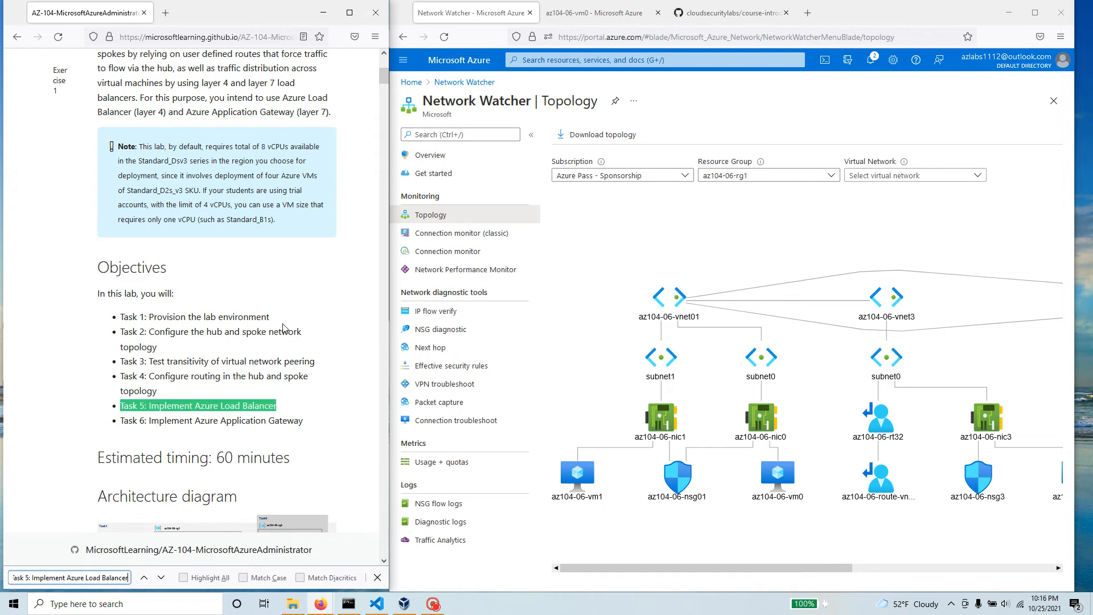
key(Return)
scroll(179, 320, down, 4)
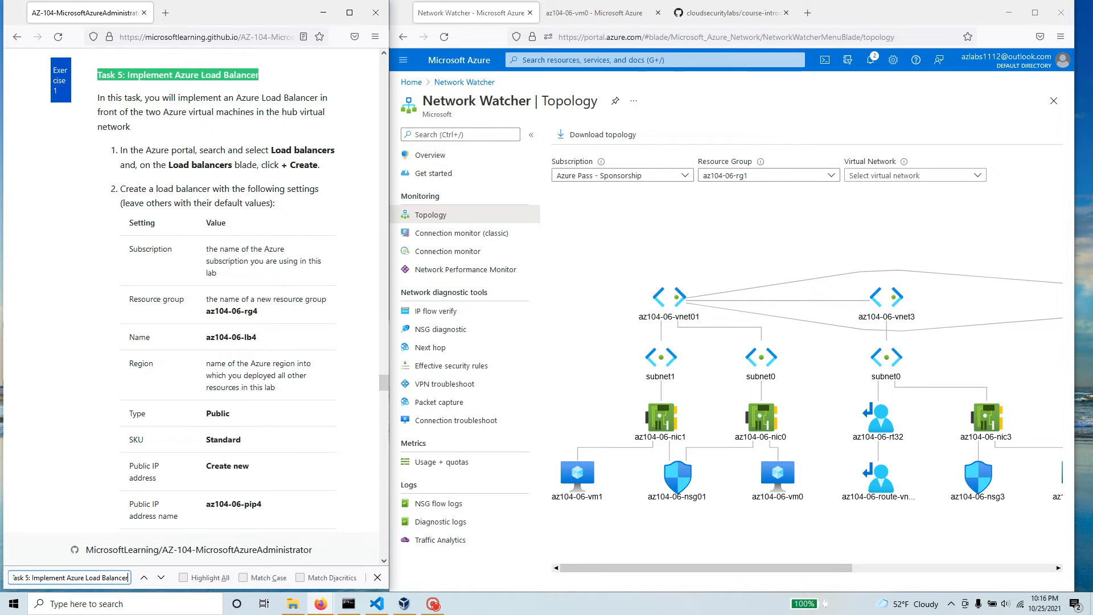
Search the Azure portal for the Load balancers service and start creating a load balancer
drag(275, 150, 332, 171)
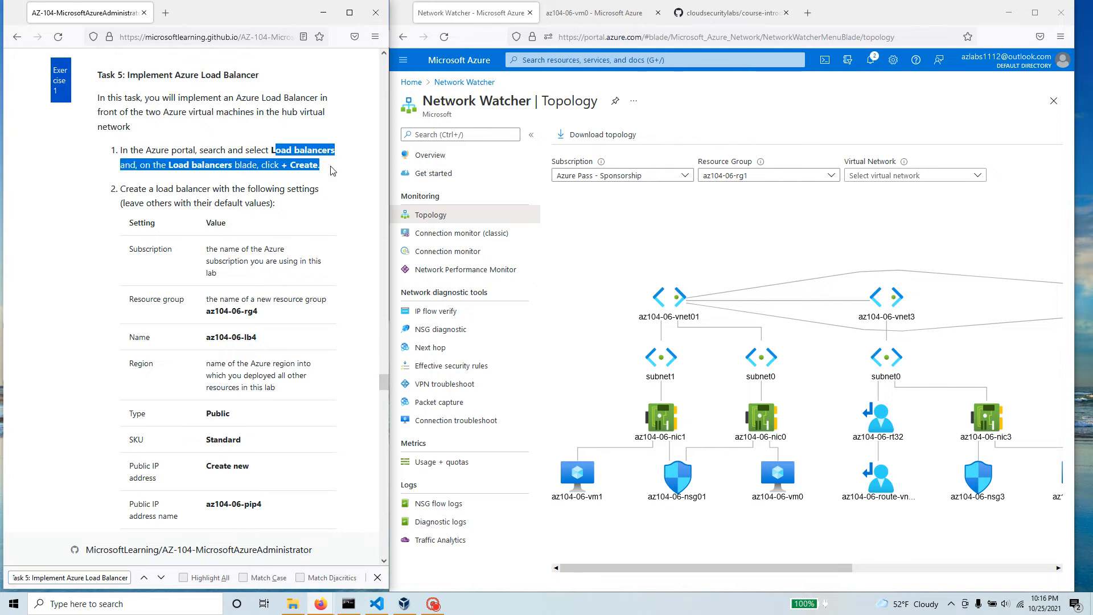
click(623, 59)
text(lo)
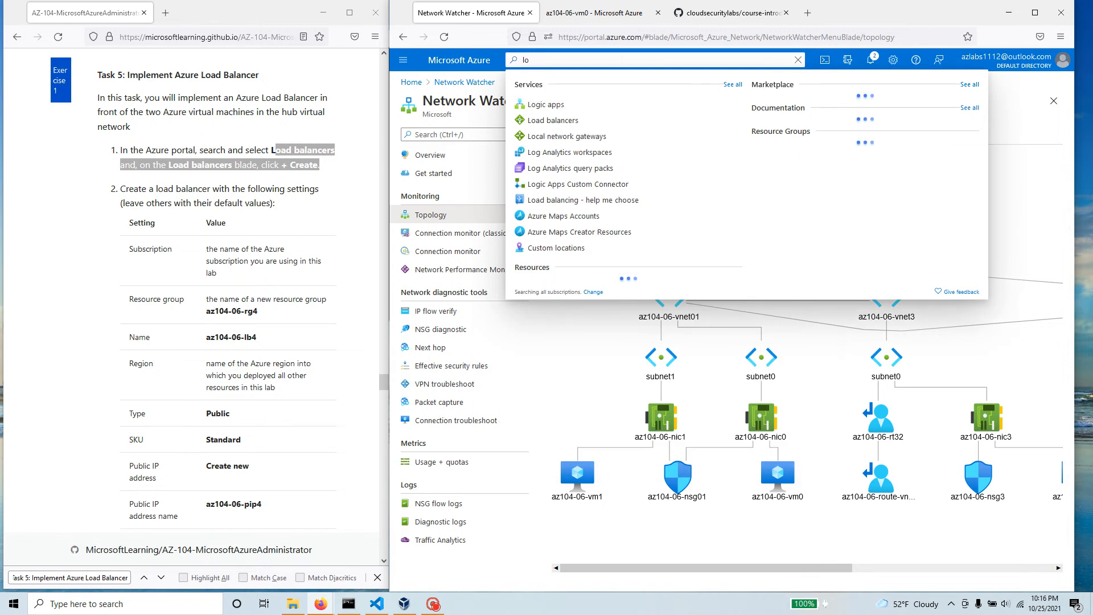
text(ad)
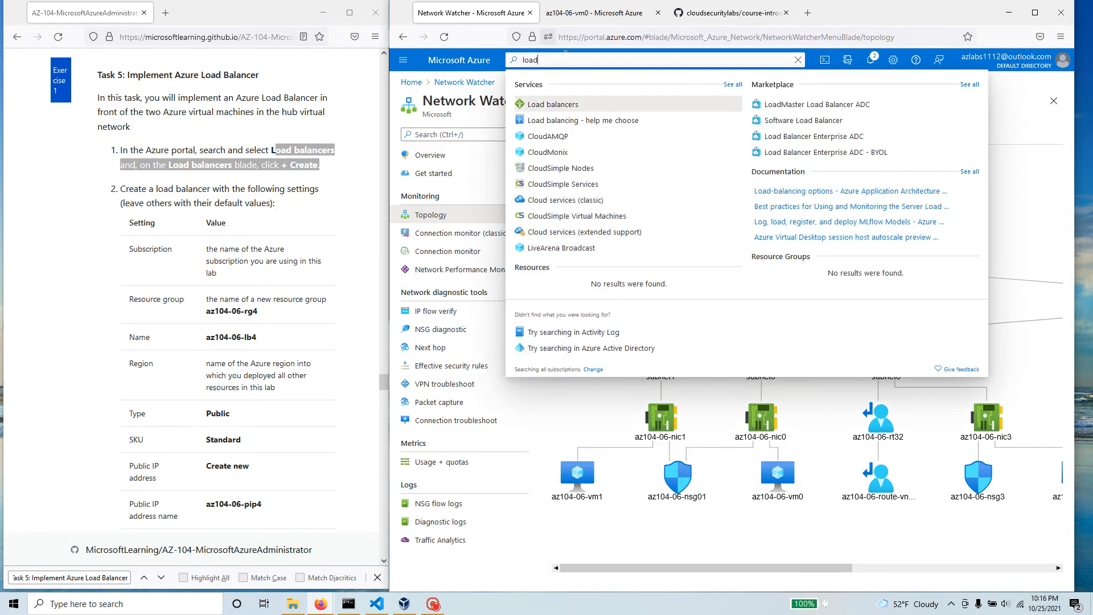
click(576, 104)
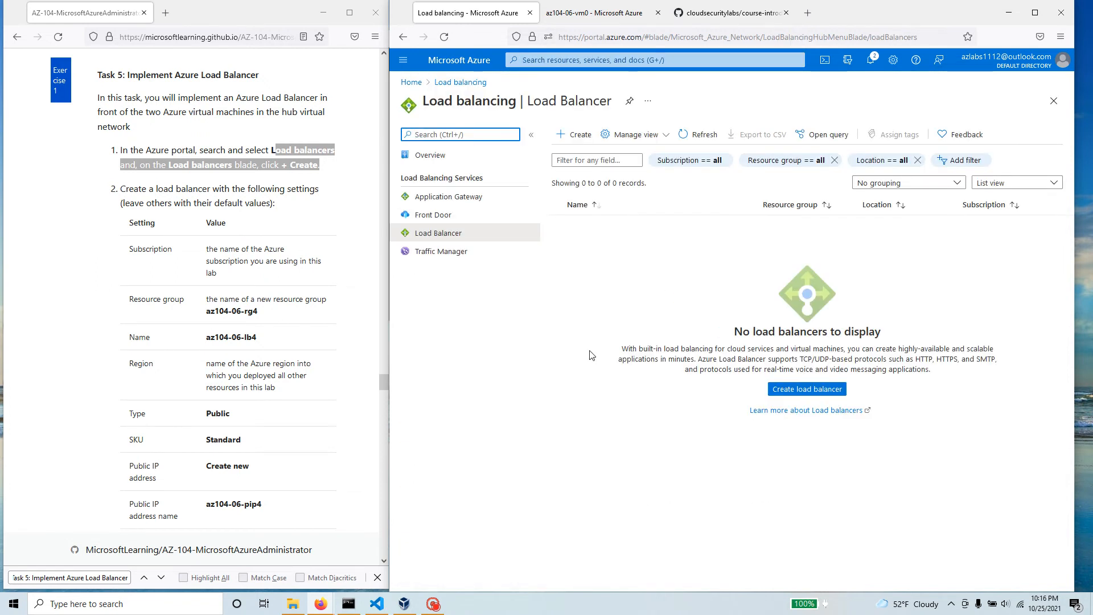
click(573, 146)
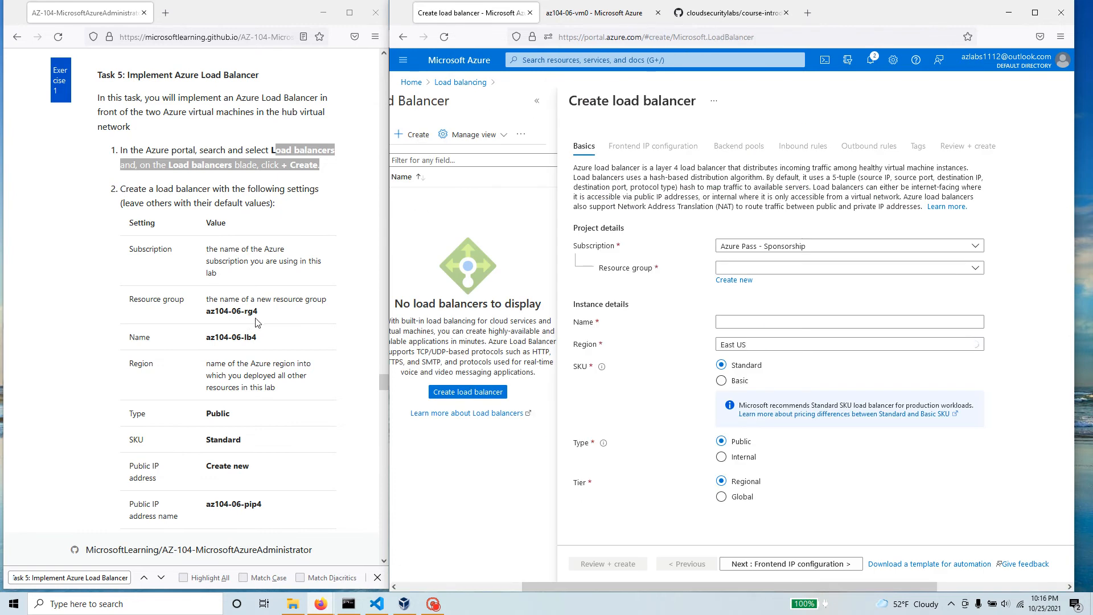
Create a new resource group named az104-06-rg4 for the load balancer, copying the name from the lab manual
drag(205, 311, 258, 312)
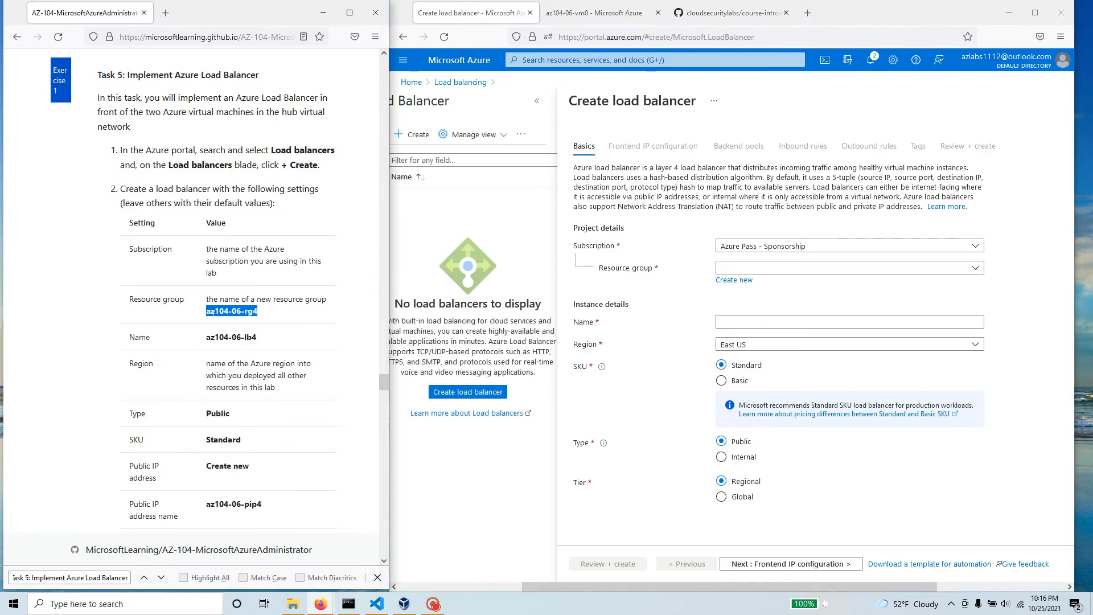
right_click(221, 312)
click(239, 320)
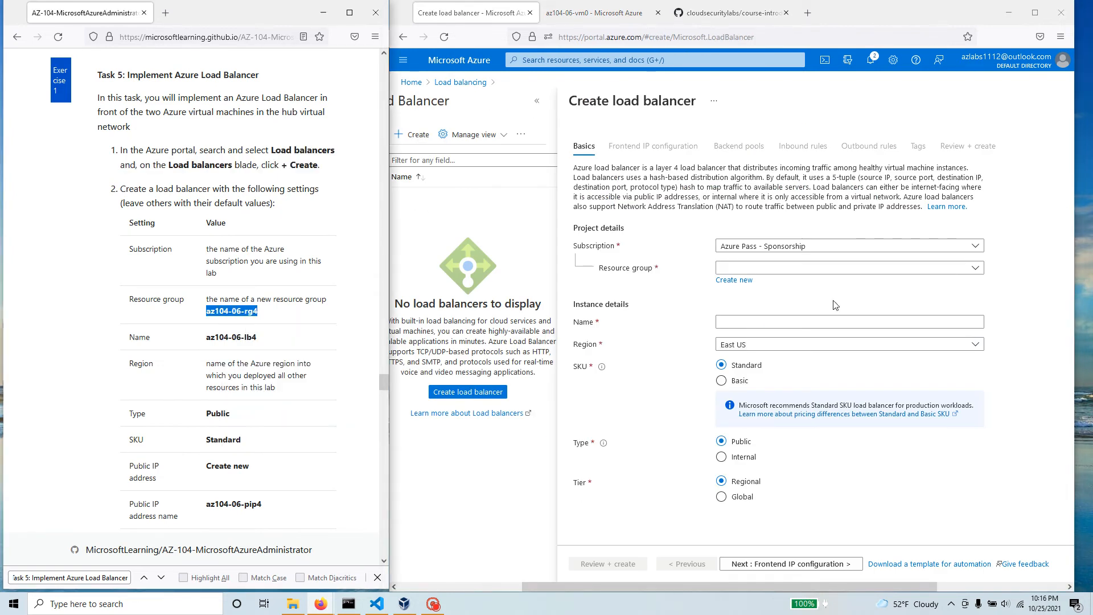
click(768, 275)
click(693, 284)
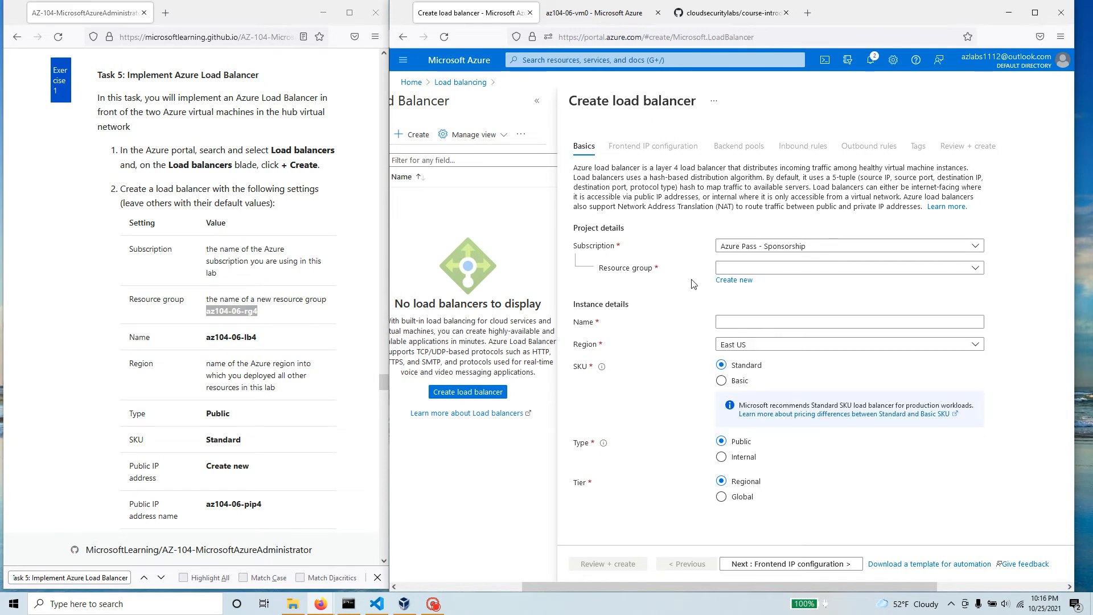
click(730, 280)
key(ctrl+v)
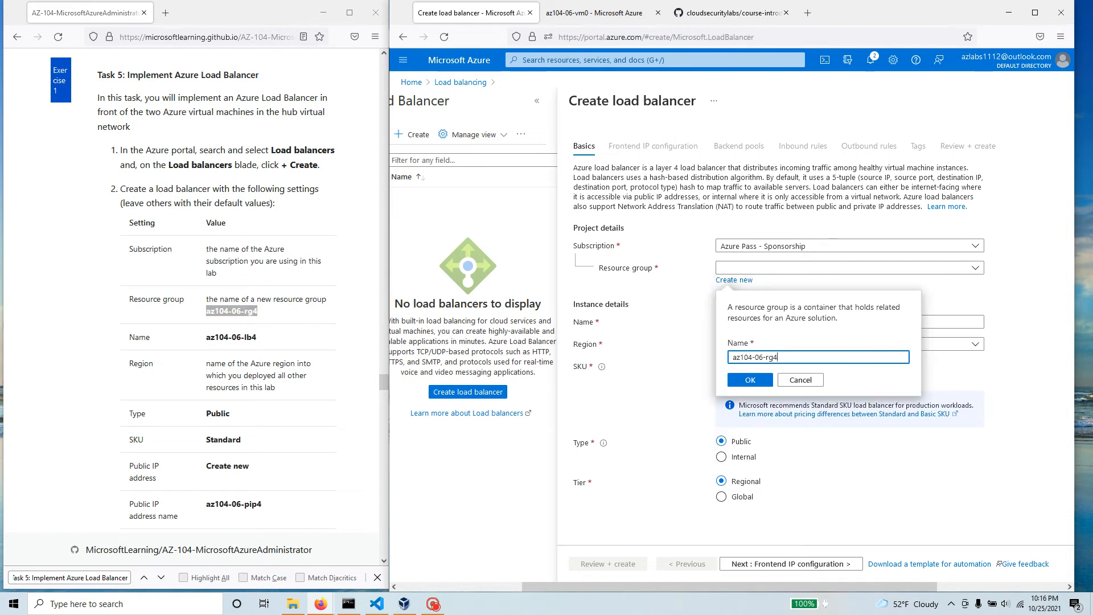
click(750, 380)
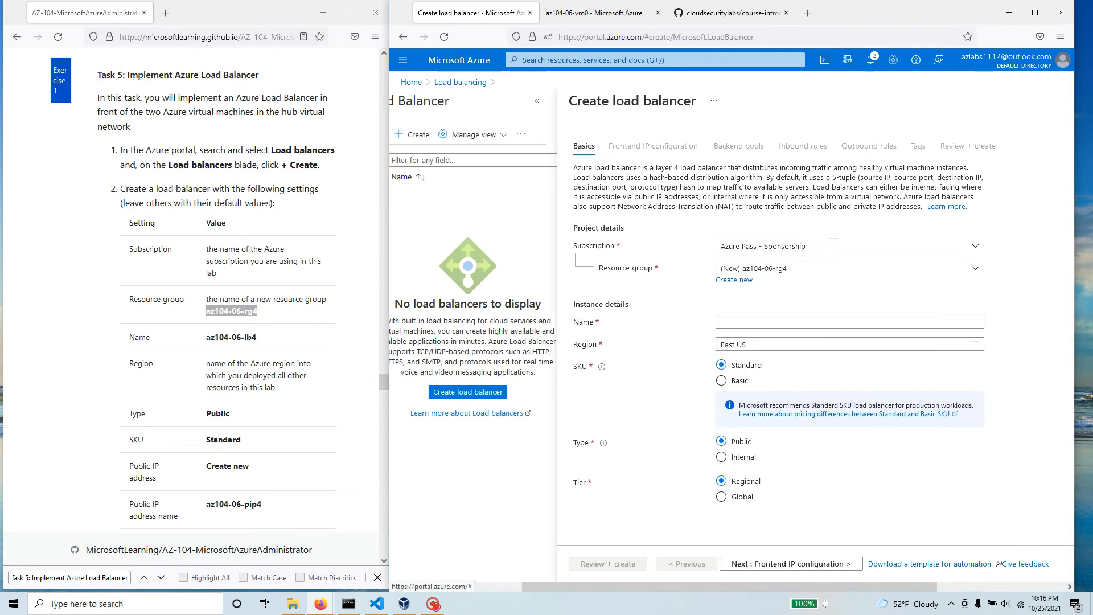
Name the load balancer az104-06-lb4, copying the name from the lab manual
drag(261, 340, 200, 343)
right_click(218, 339)
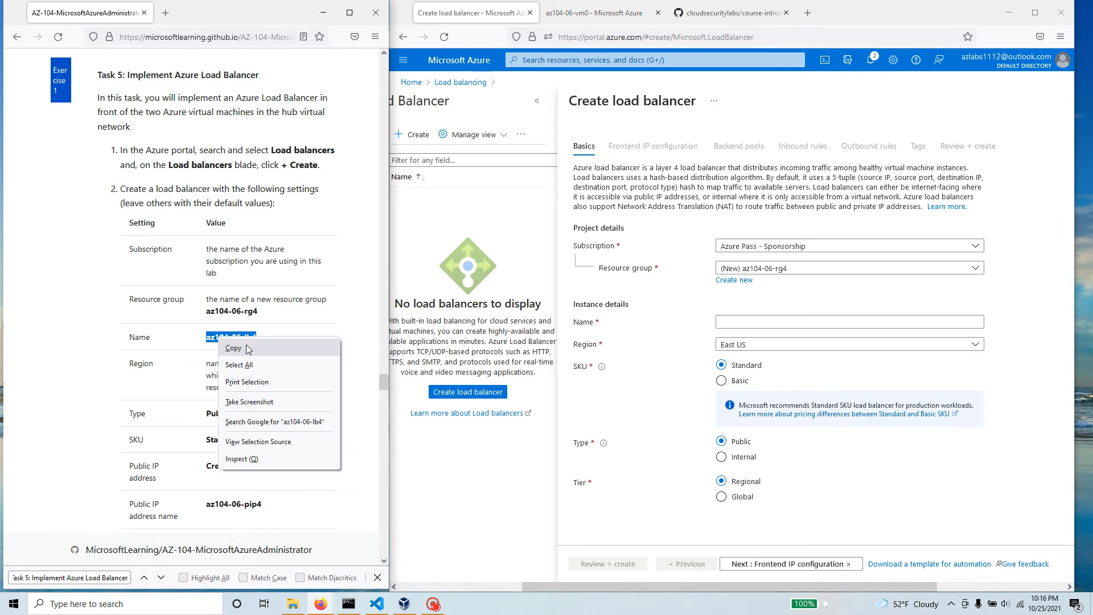
click(248, 348)
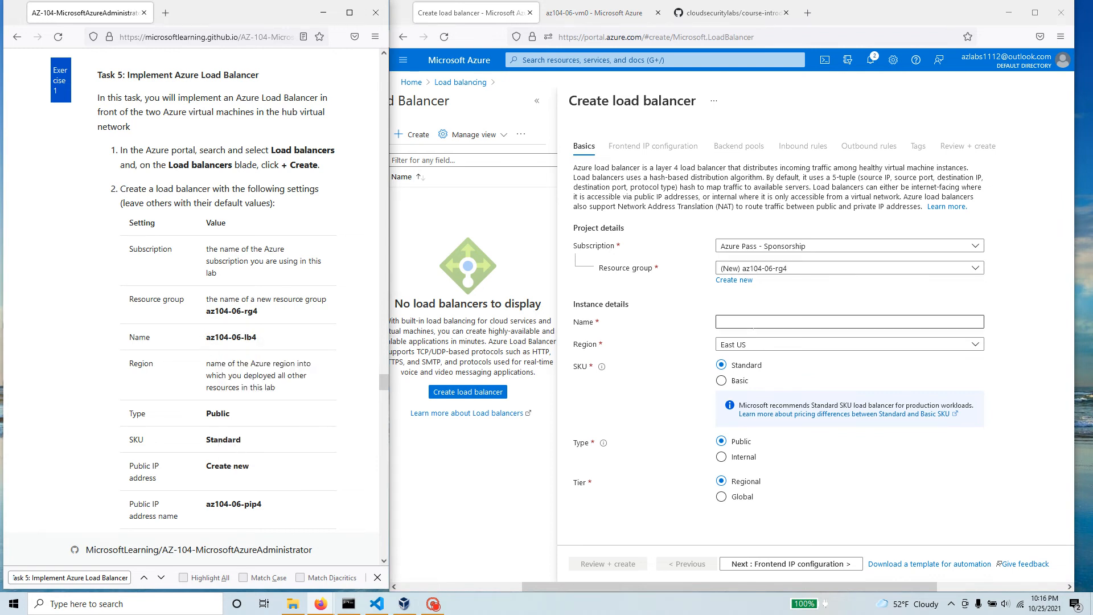
drag(265, 342, 206, 345)
right_click(251, 337)
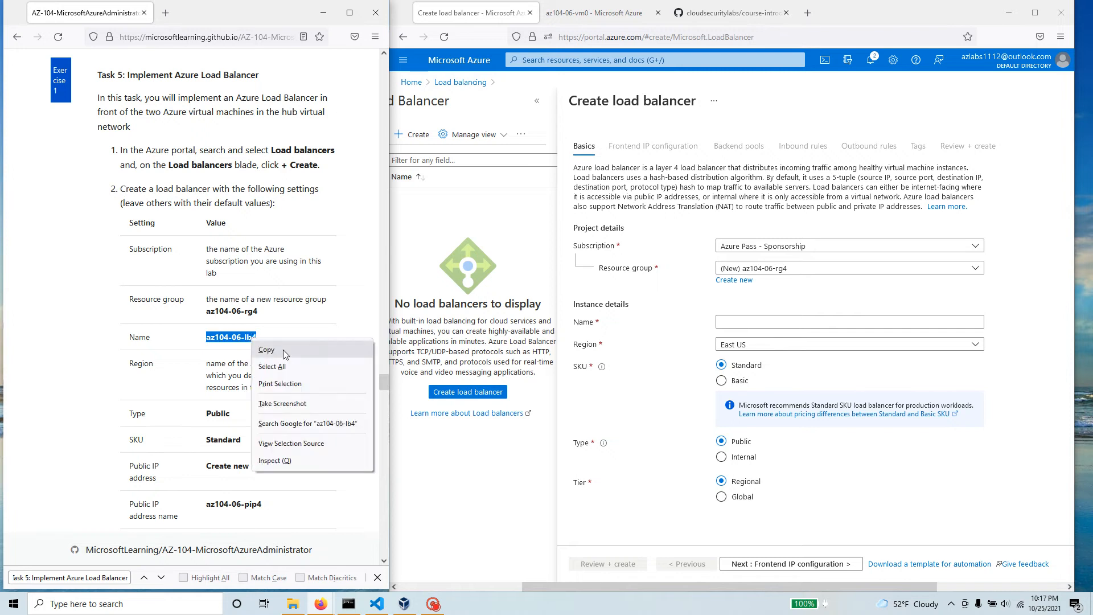
click(268, 346)
click(745, 322)
key(ctrl+v)
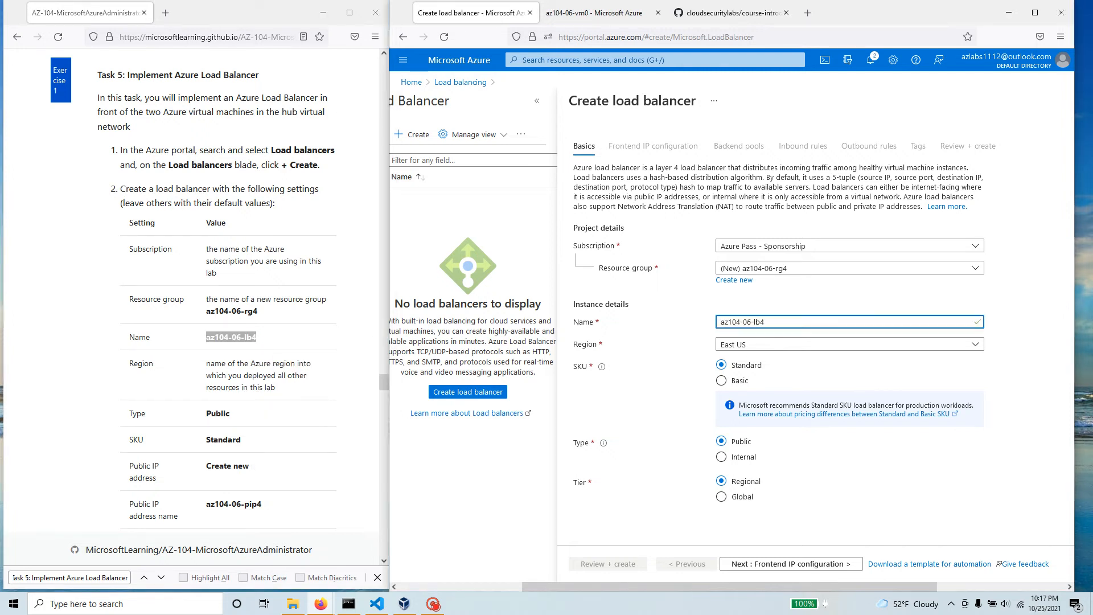
Check the remaining basic settings against the lab manual's table and proceed to the frontend IP configuration
scroll(315, 378, down, 3)
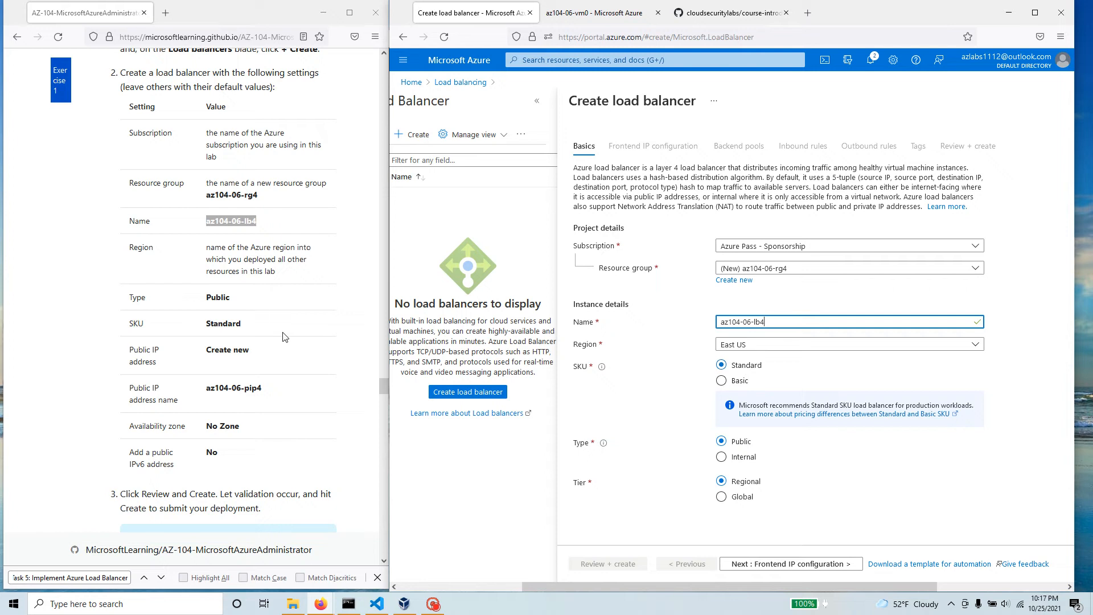
drag(251, 354, 130, 352)
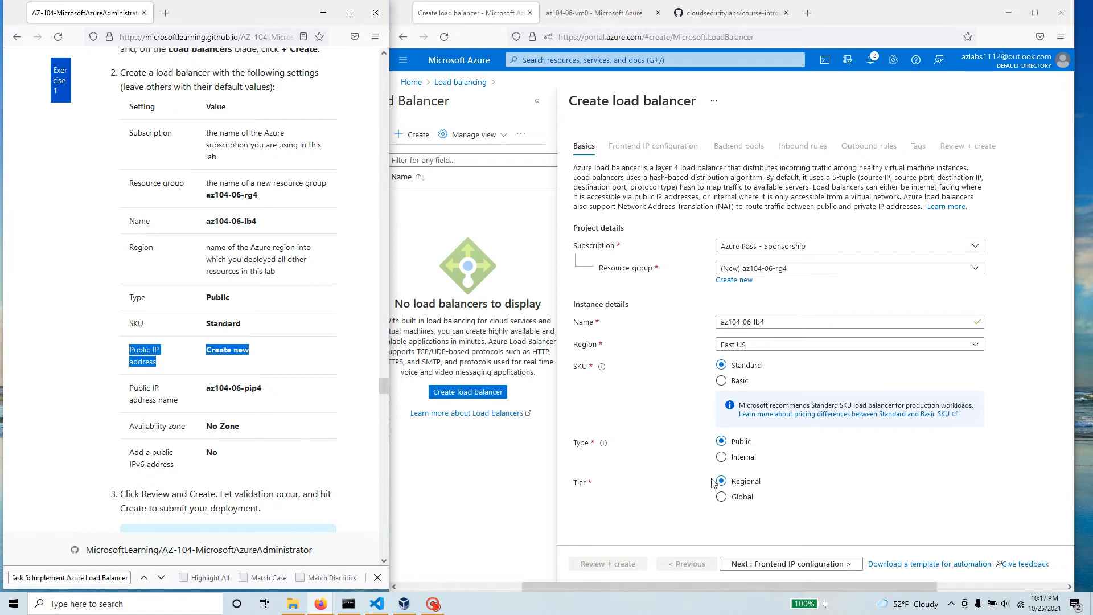
scroll(223, 402, down, 2)
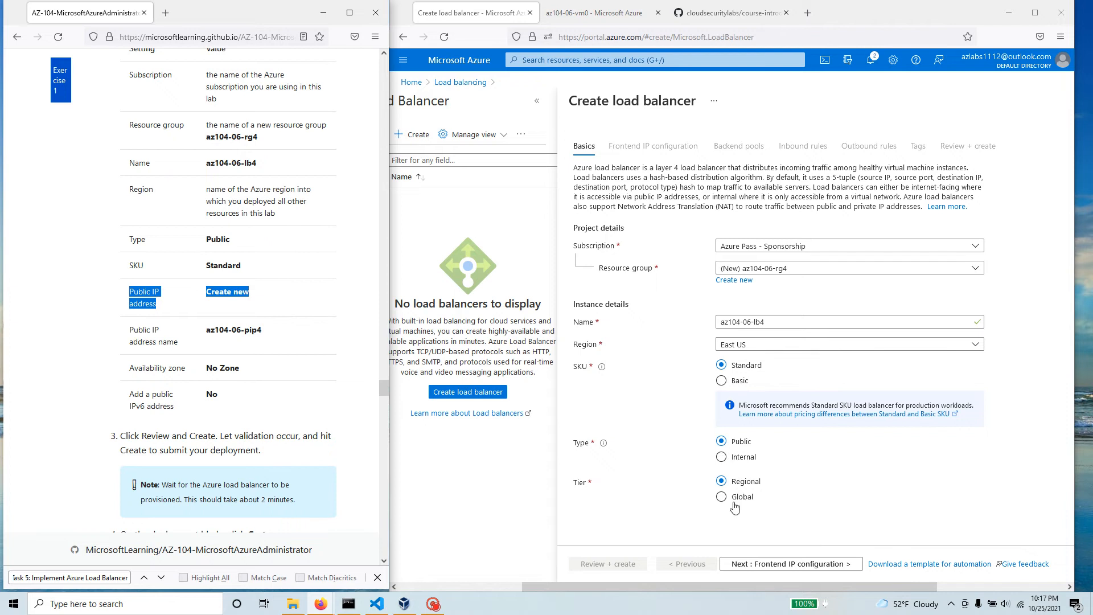
click(828, 564)
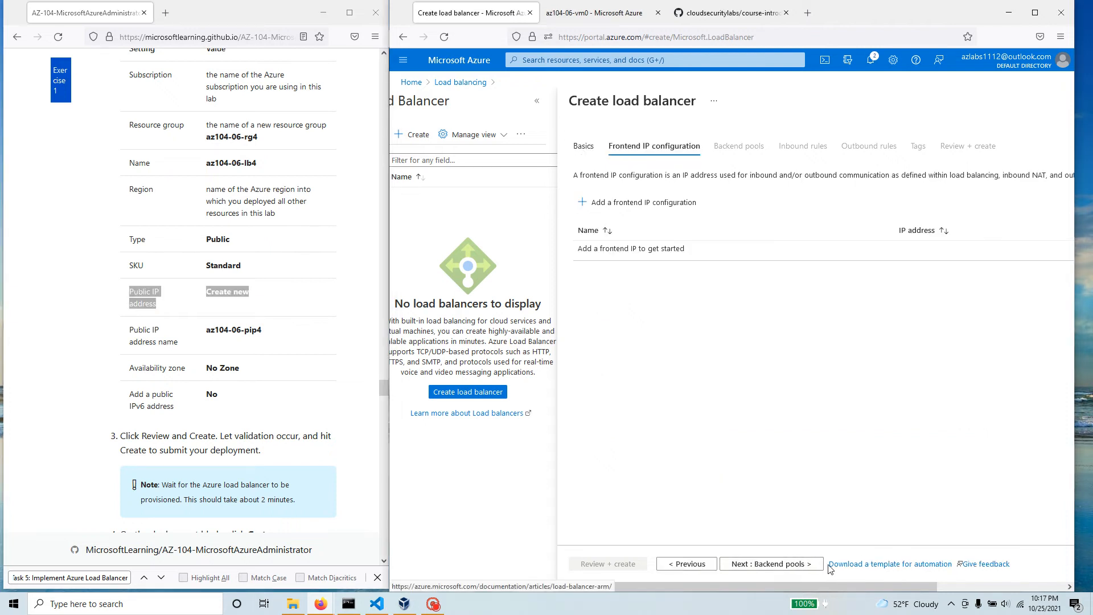
Start a new frontend IP configuration and name it az104-06-pip4, copying the name from the lab manual
click(634, 204)
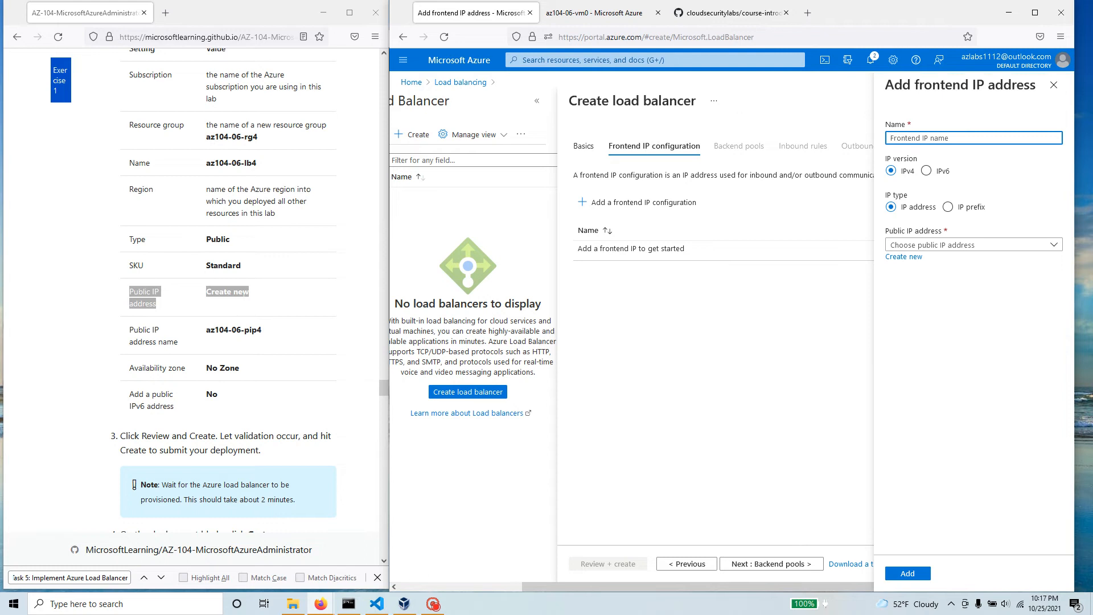
click(254, 299)
drag(264, 330, 203, 332)
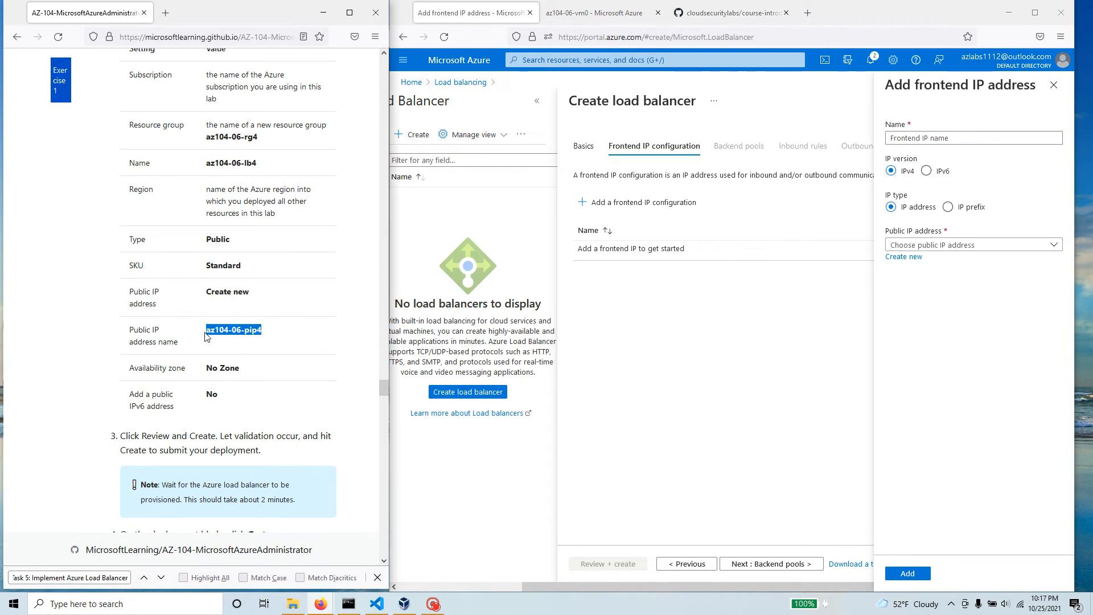
right_click(246, 333)
click(258, 342)
click(949, 138)
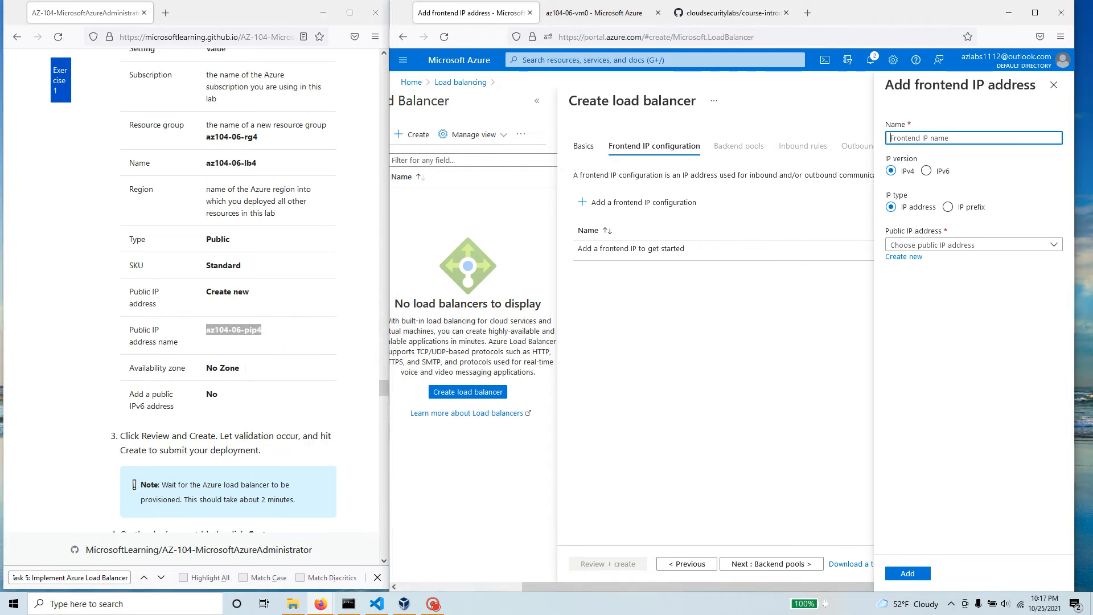
key(ctrl+v)
Check which existing public IP addresses are available for the frontend
click(933, 248)
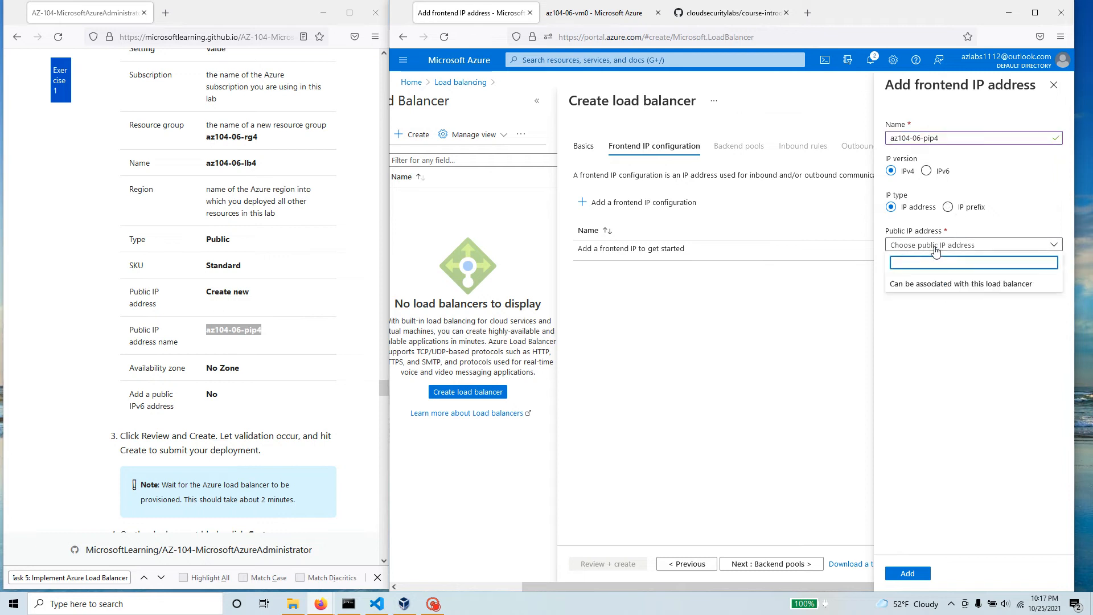
click(934, 249)
click(987, 248)
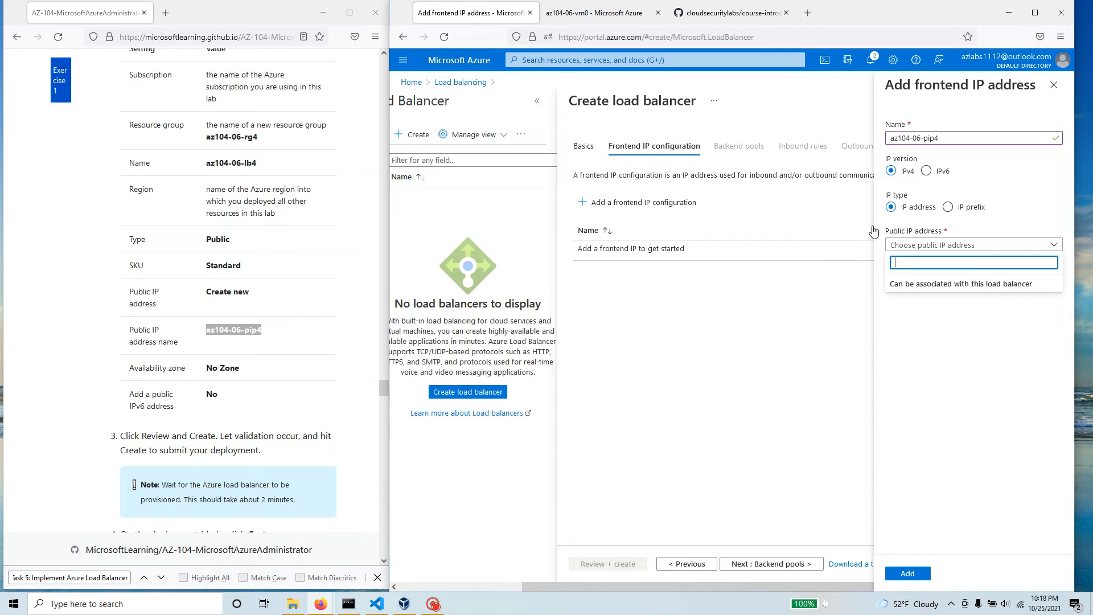
click(1005, 181)
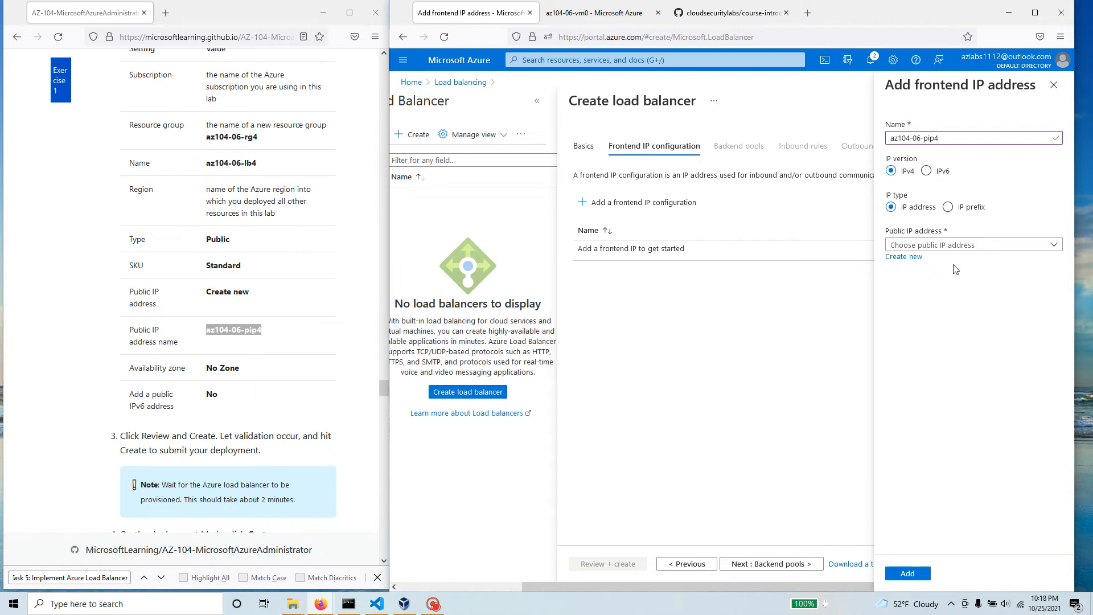
Create a new public IP address named az104-06-pip4 for the frontend, keeping its availability zone at No Zone
click(910, 258)
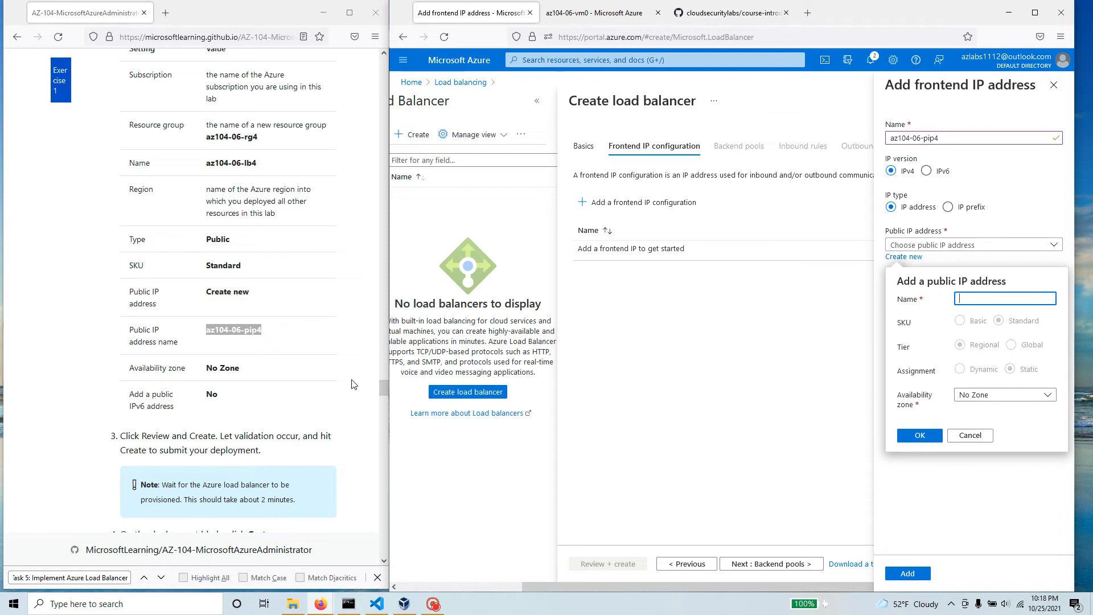
right_click(233, 329)
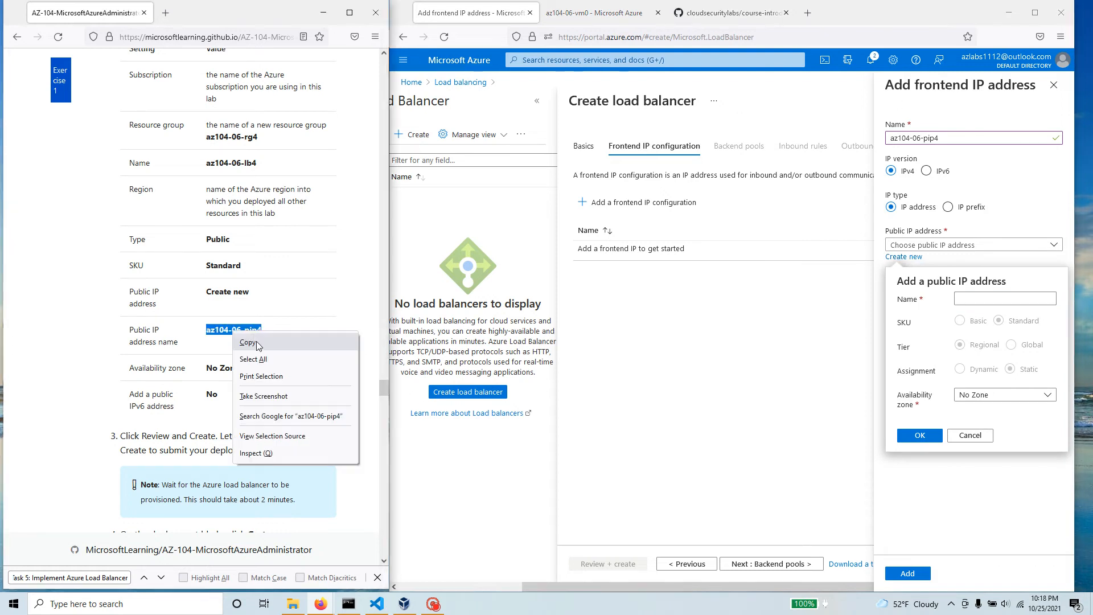
click(247, 342)
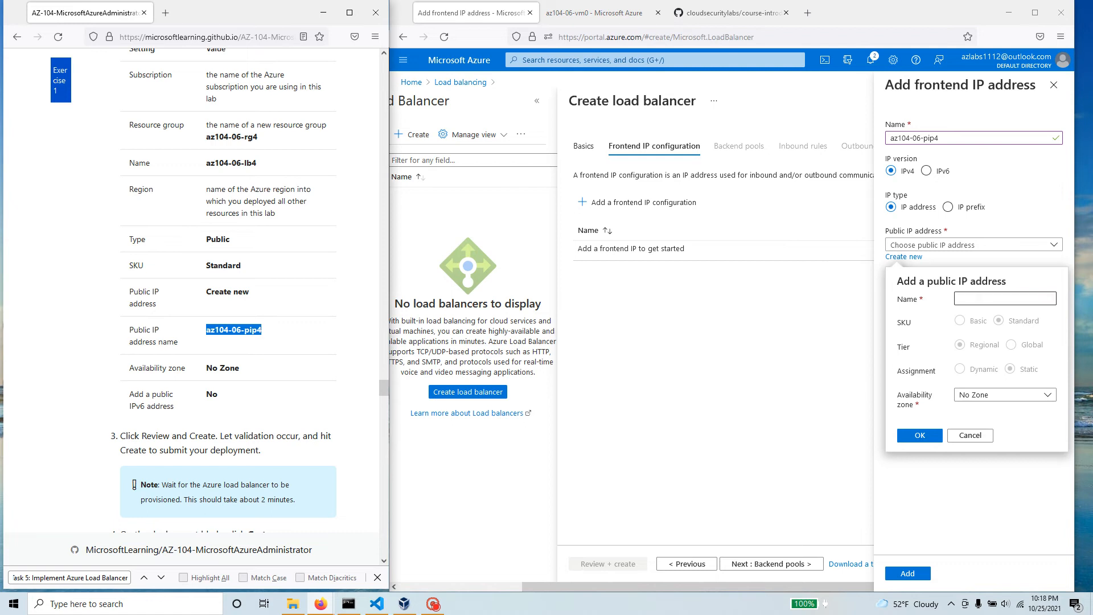
click(977, 297)
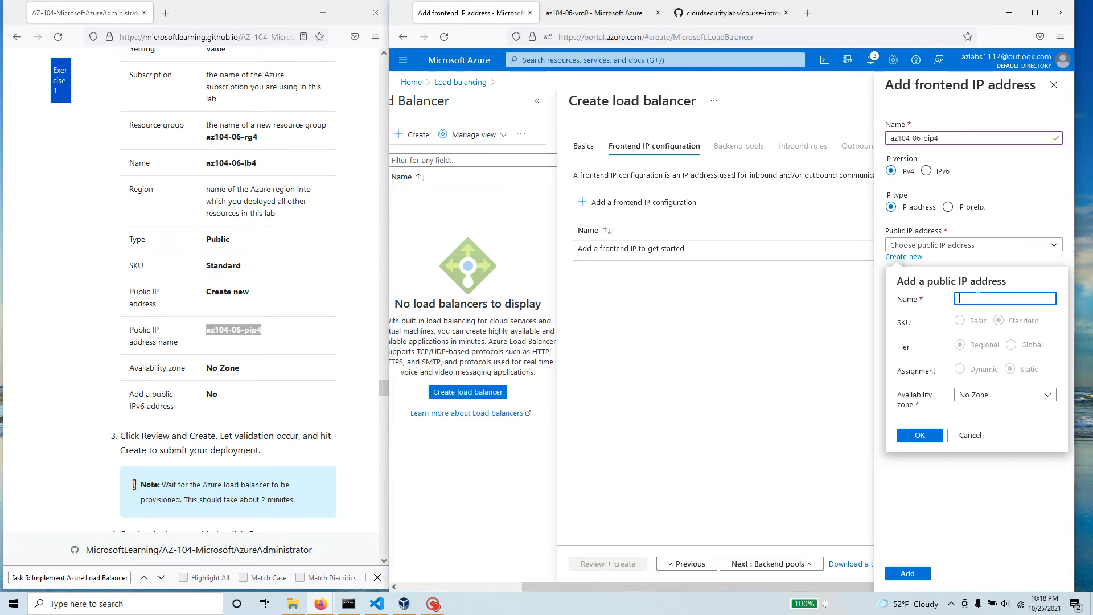
key(ctrl+v)
click(1004, 397)
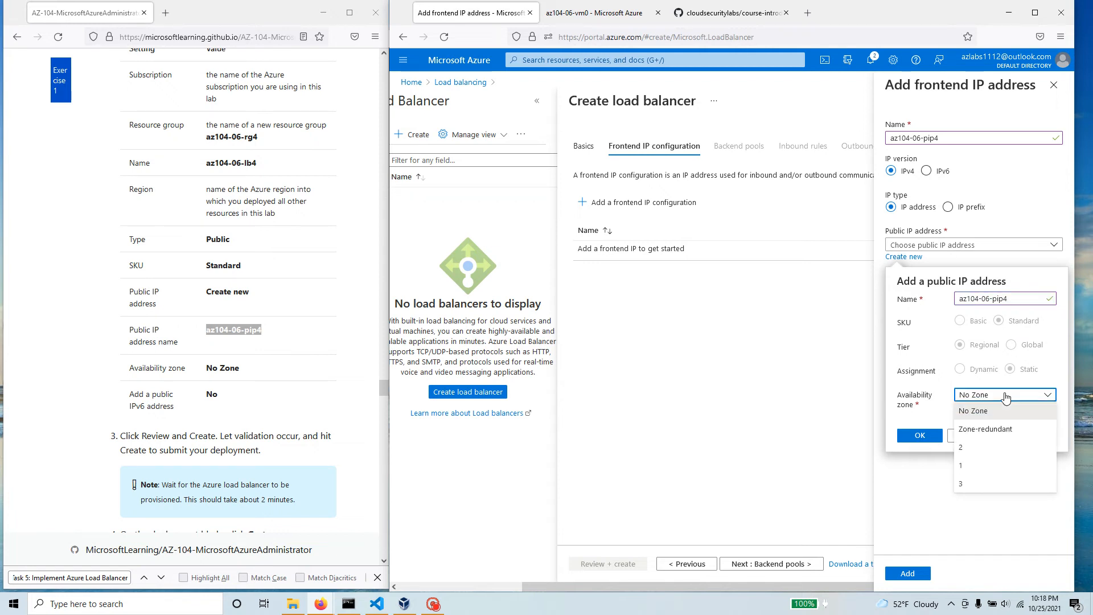
click(1004, 397)
click(923, 437)
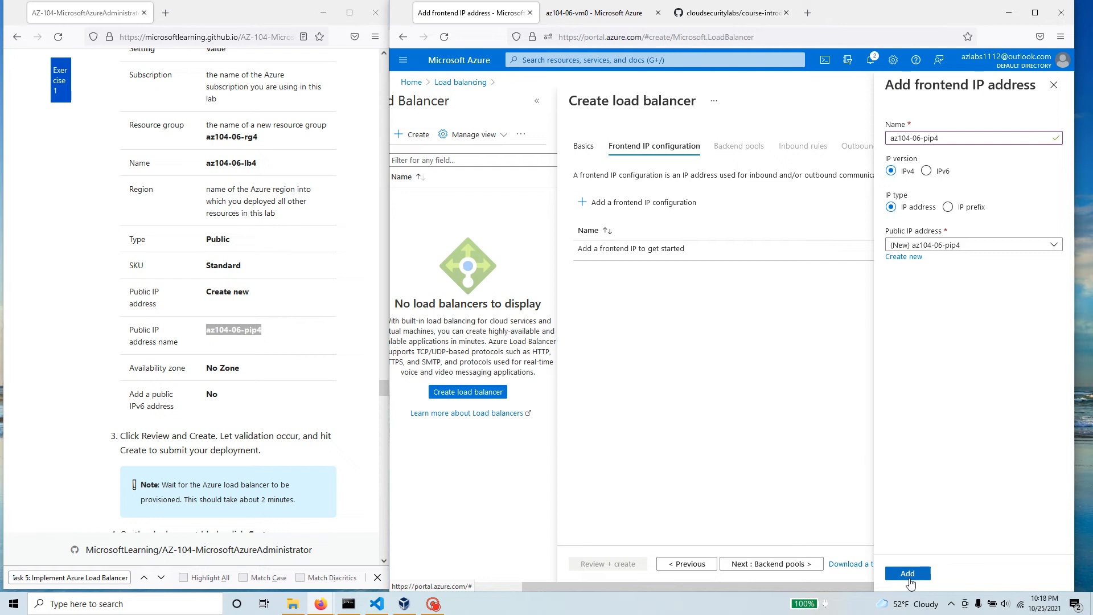
Add the az104-06-pip4 frontend IP configuration, check the lab manual's following instructions, and proceed to the backend pools
click(910, 579)
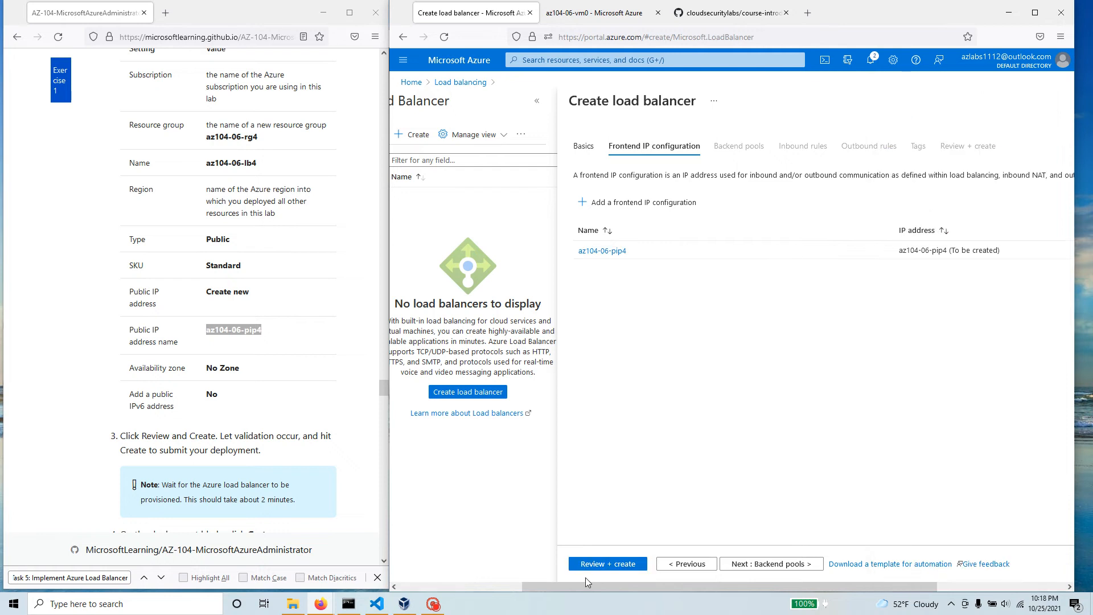
scroll(227, 394, down, 4)
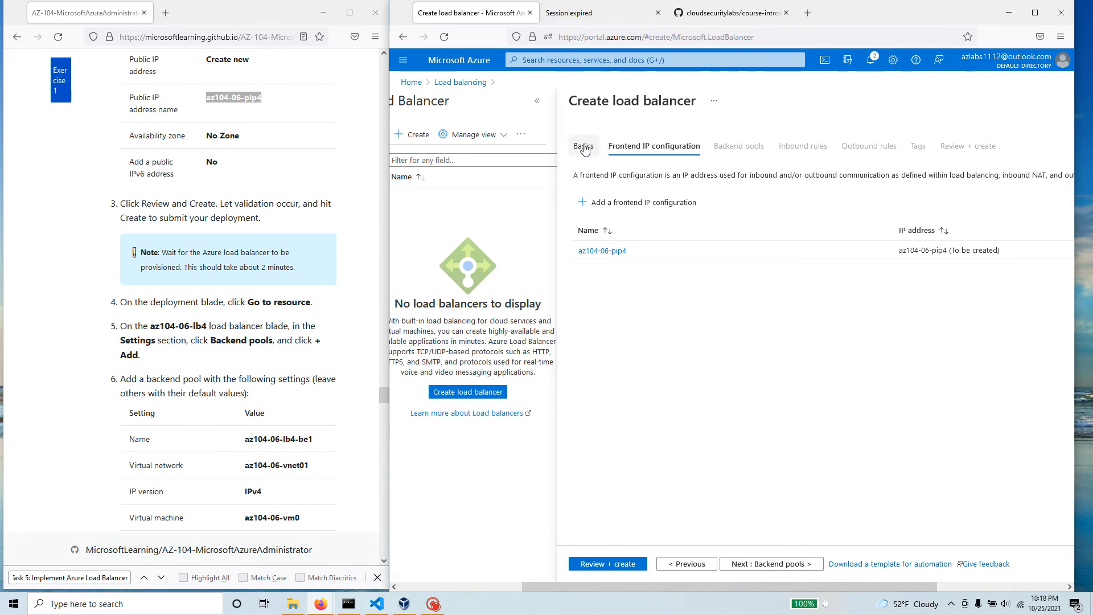
scroll(226, 317, up, 2)
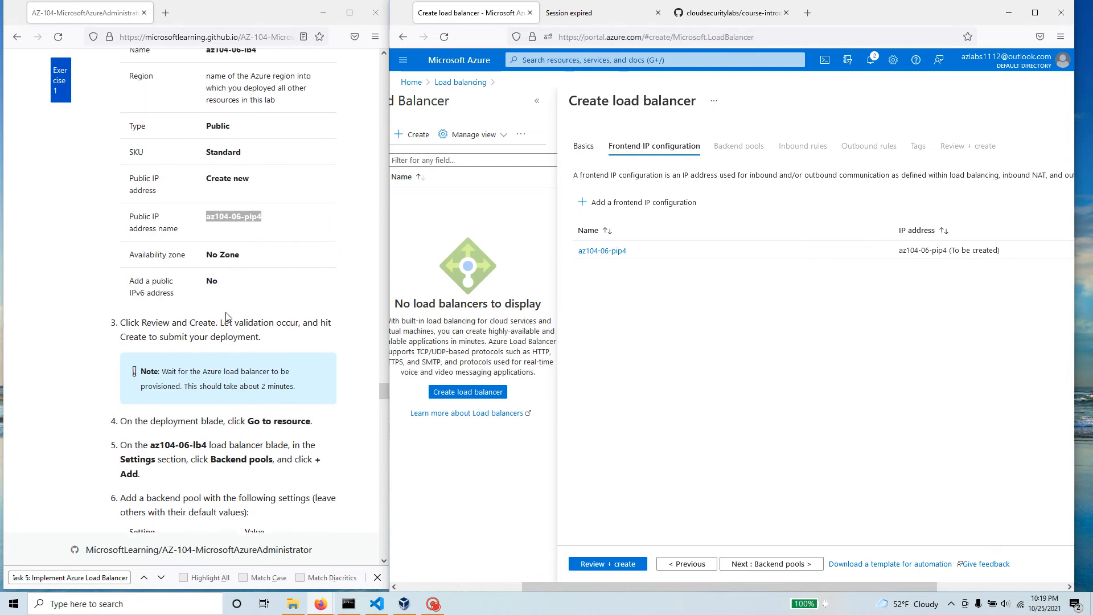
scroll(226, 316, up, 1)
scroll(227, 317, down, 3)
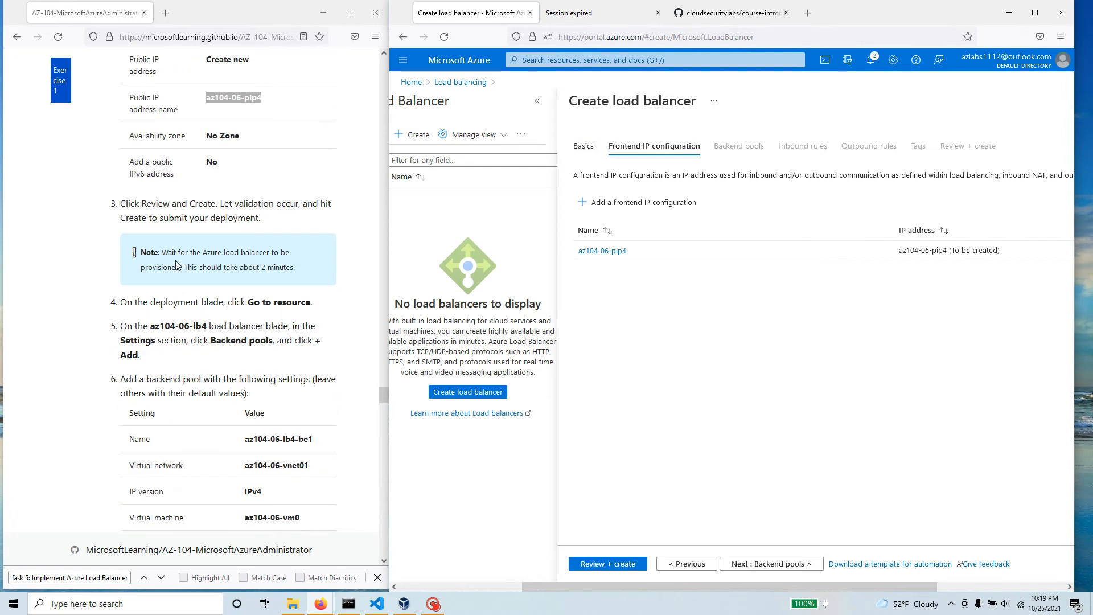
scroll(279, 375, up, 1)
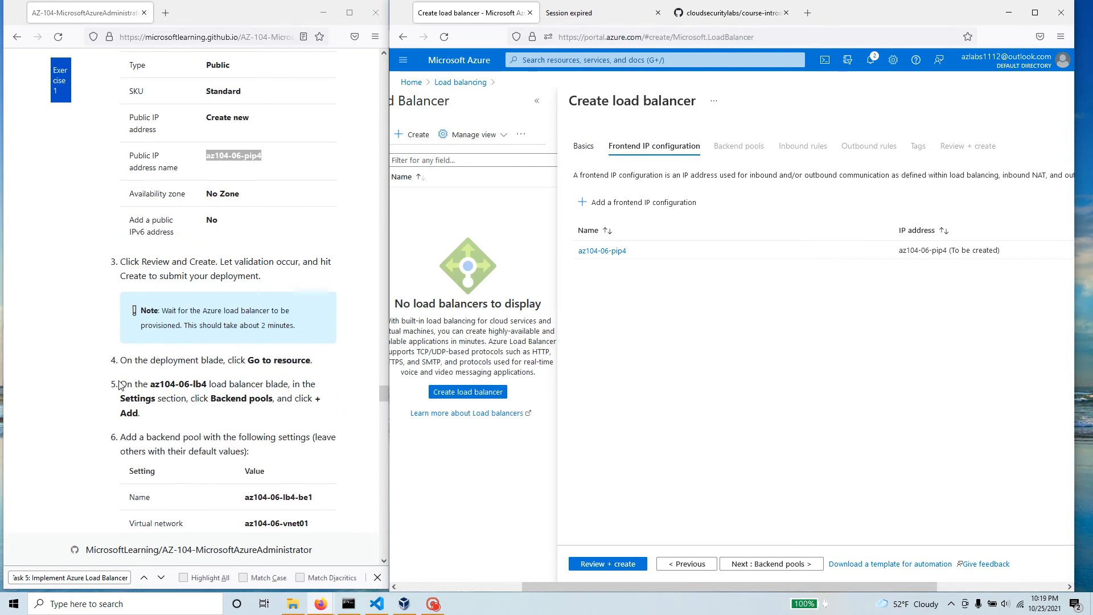
drag(203, 398, 308, 398)
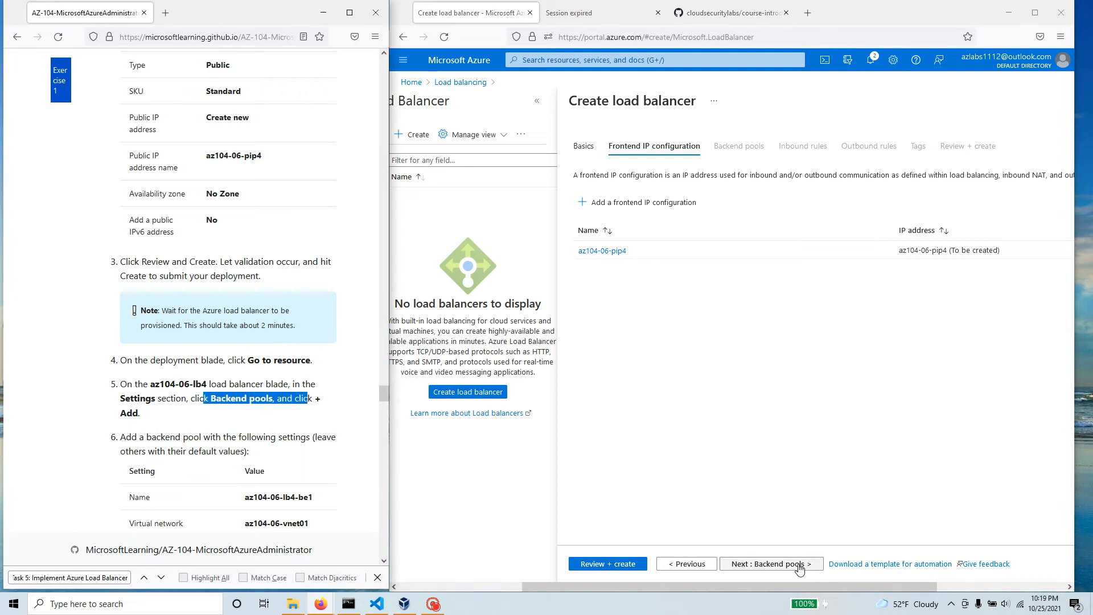
click(816, 564)
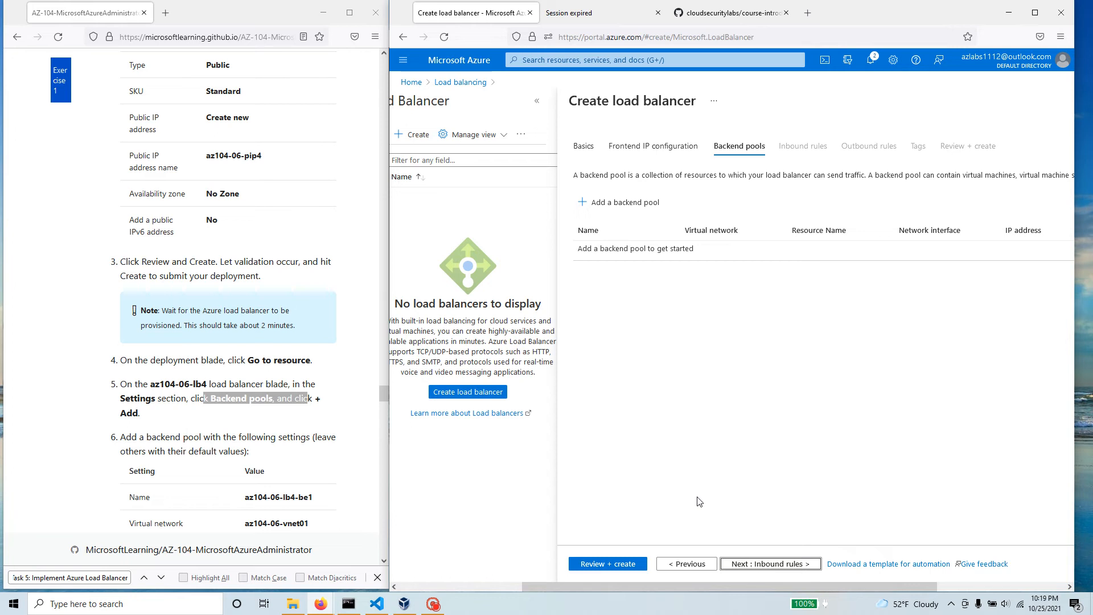
Start a new backend pool and name it az104-06-lb4-be1, copying the name from the lab manual
click(618, 213)
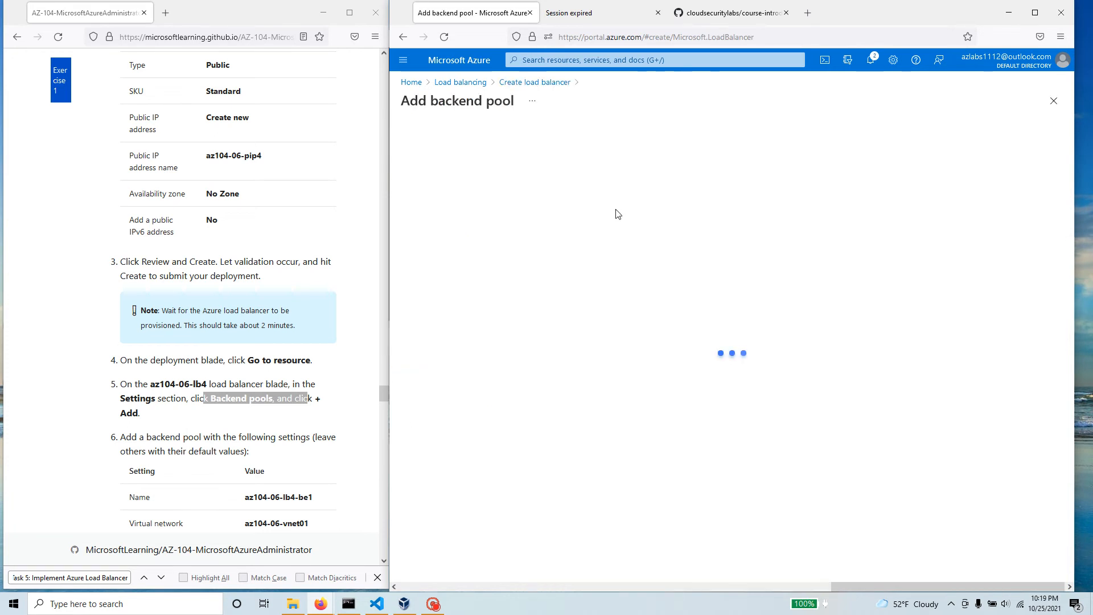
scroll(153, 381, up, 6)
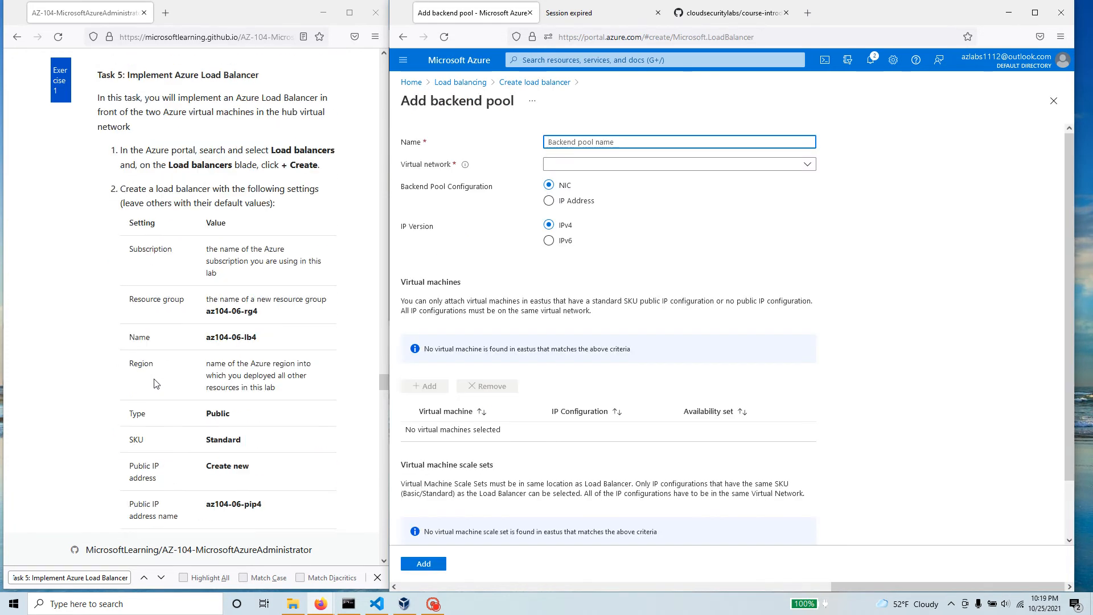
scroll(155, 383, down, 5)
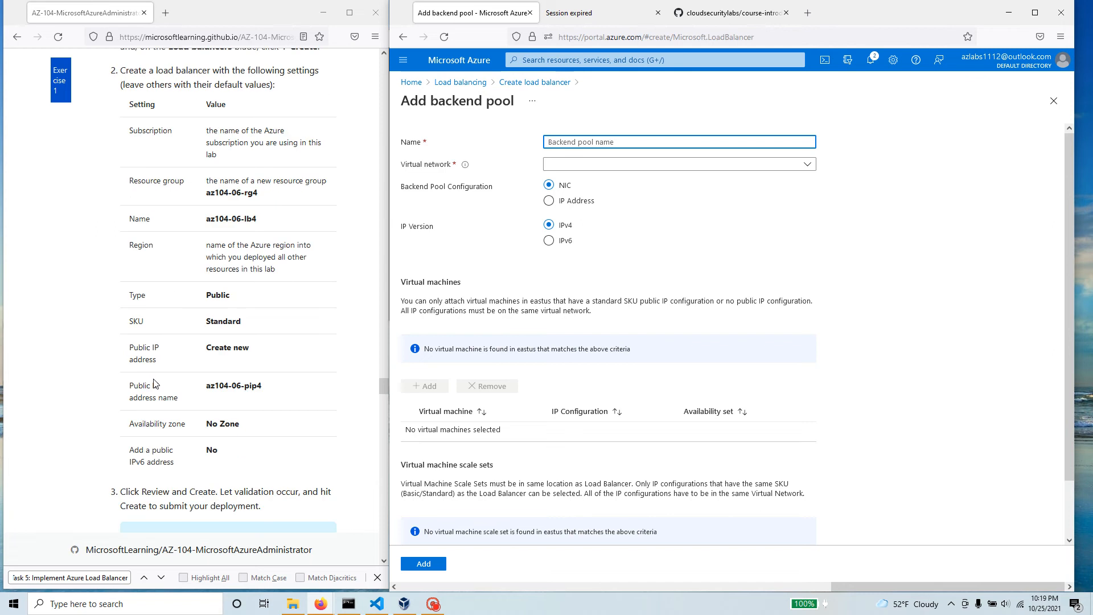
scroll(154, 383, down, 5)
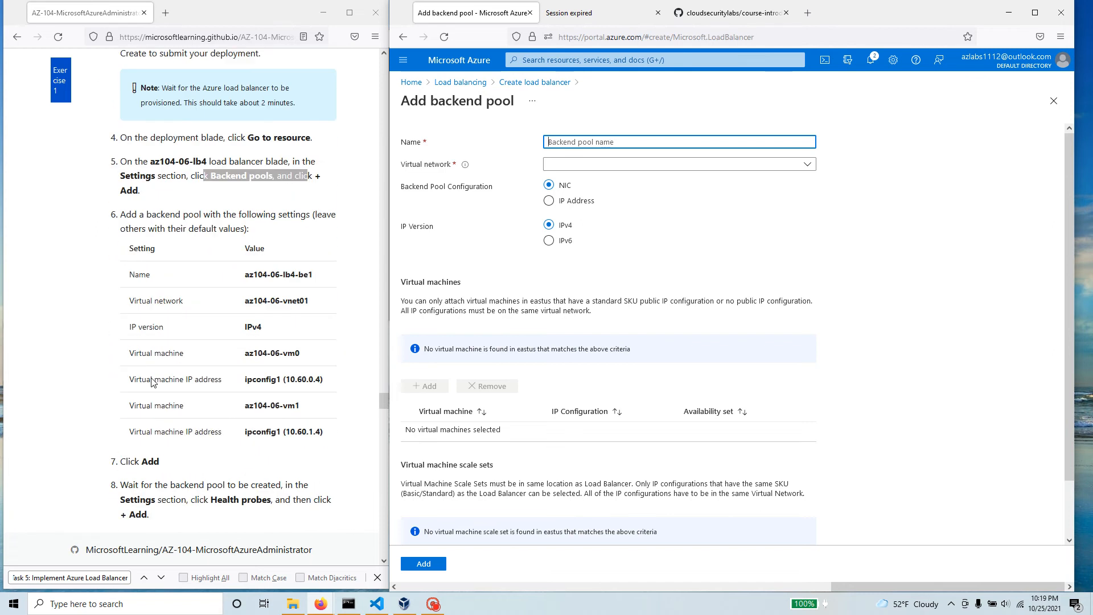
drag(315, 265, 236, 265)
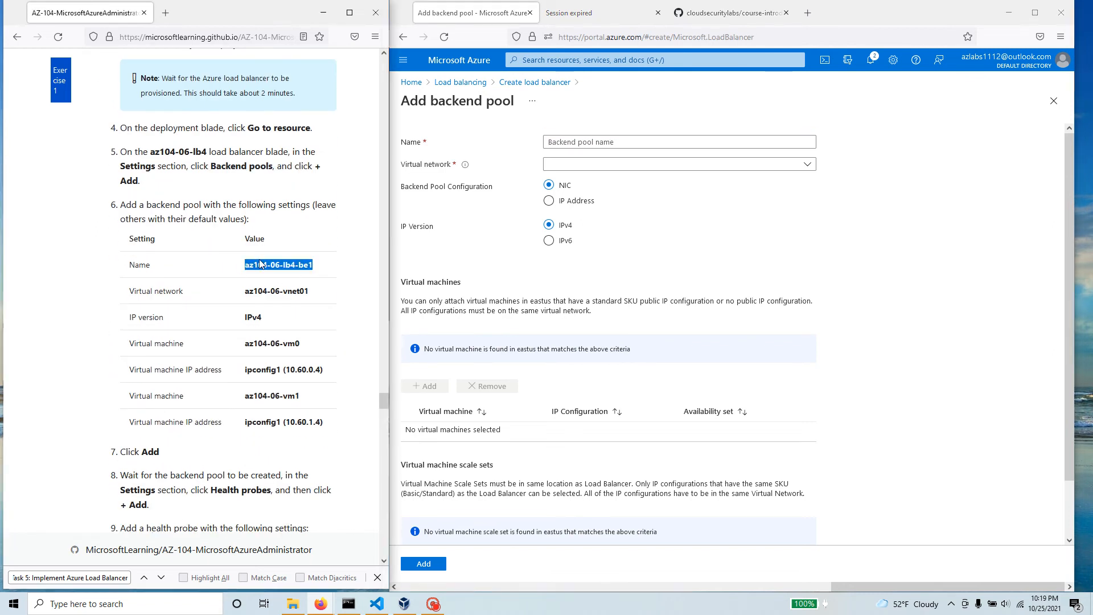
right_click(262, 264)
click(276, 273)
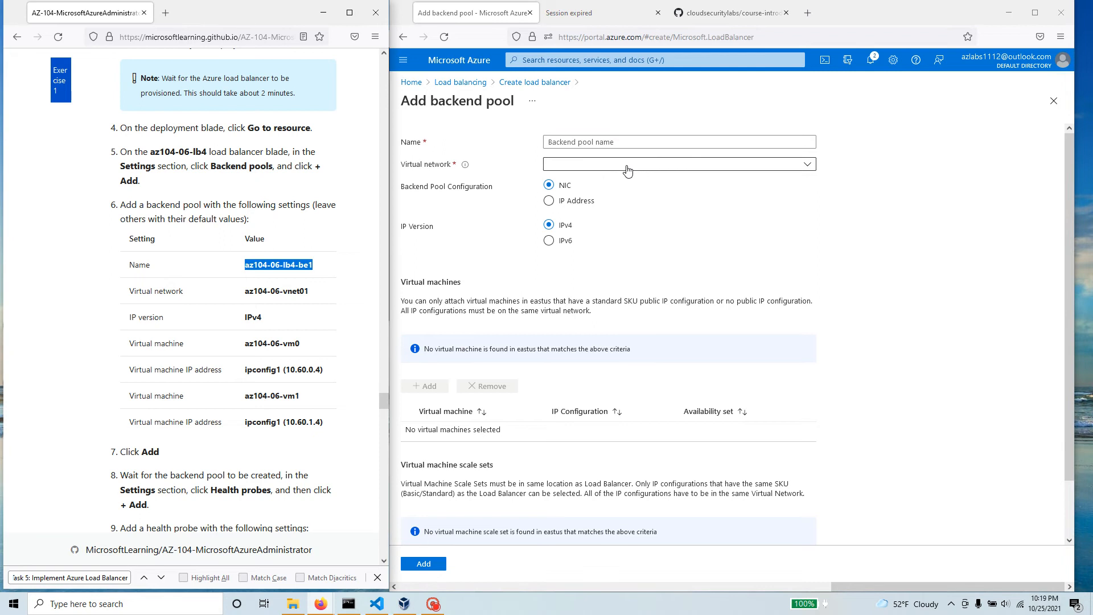
click(601, 142)
key(ctrl+v)
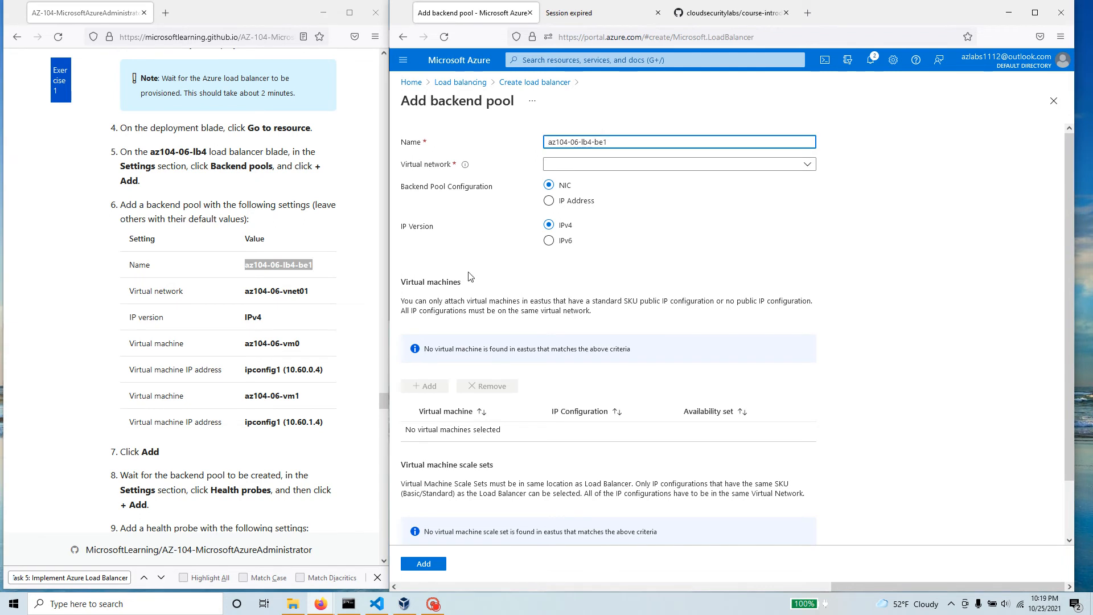
Set the backend pool's virtual network to az104-06-vnet01 in az104-06-rg1, as the lab manual specifies
drag(325, 292, 242, 293)
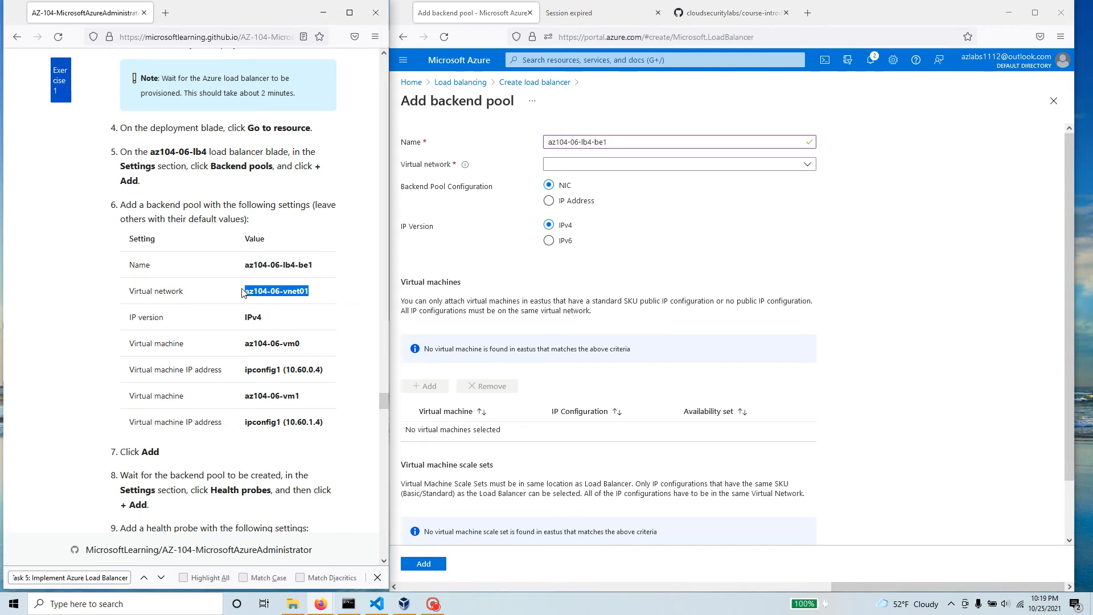
right_click(247, 291)
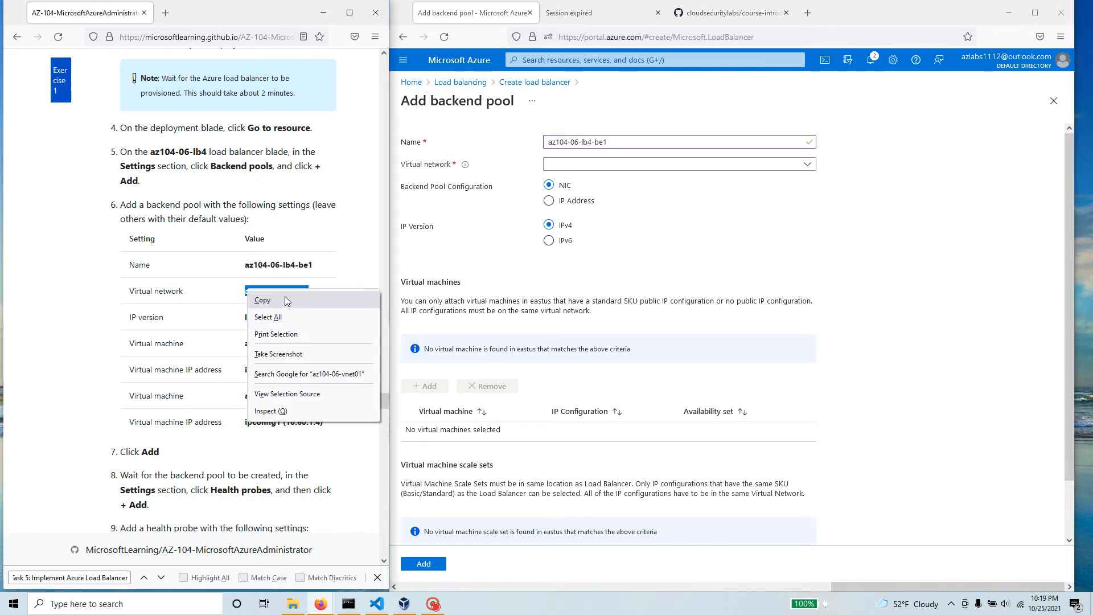
click(285, 300)
click(599, 164)
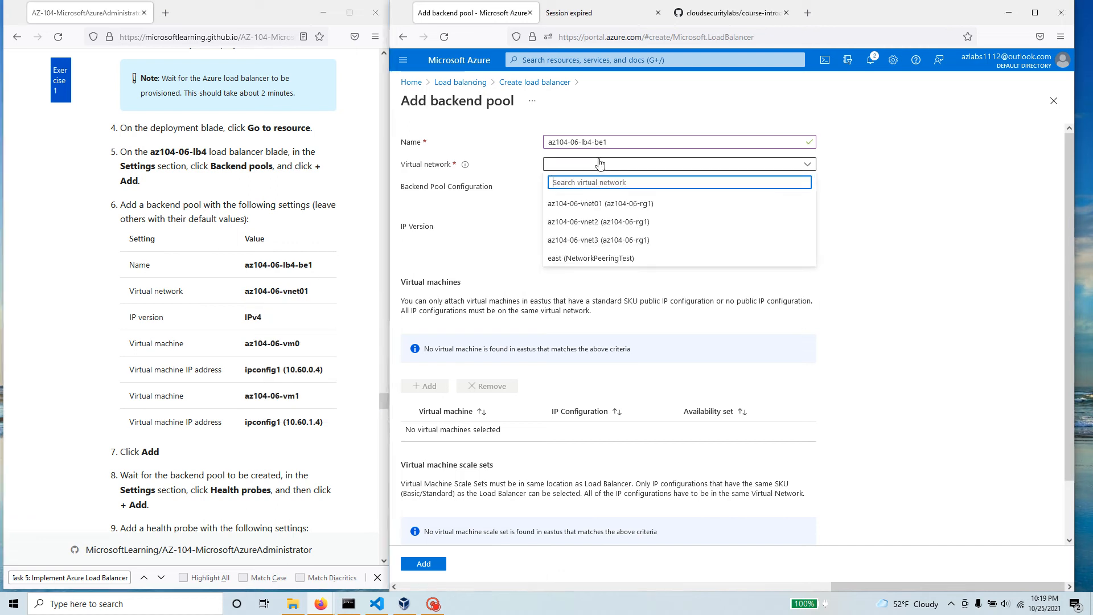
click(626, 205)
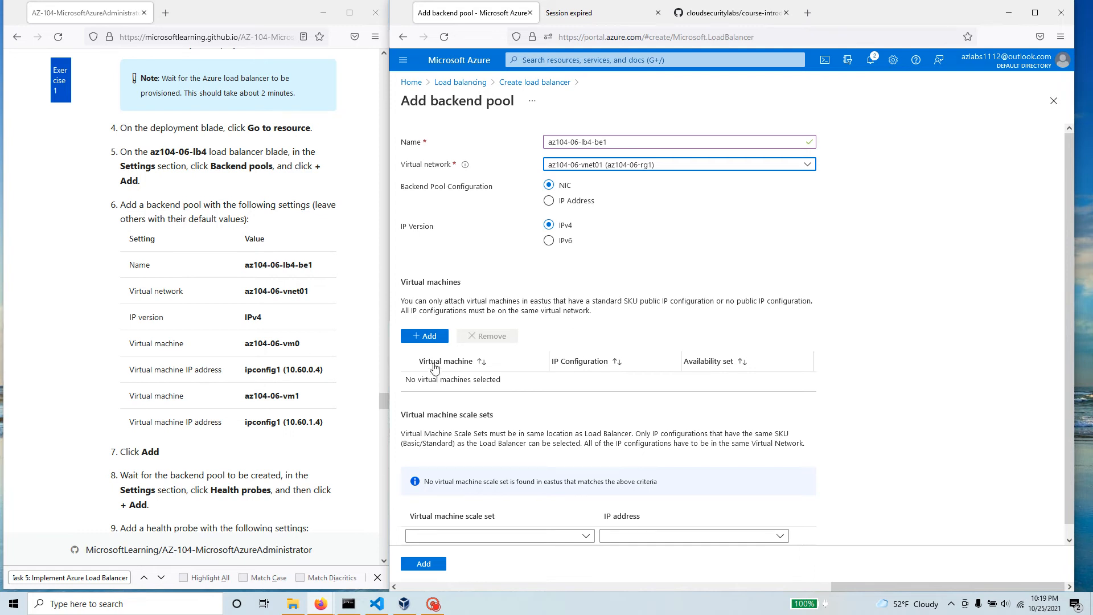
Attach the virtual machine az104-06-vm0 to the backend pool and save the pool to the load balancer
click(425, 337)
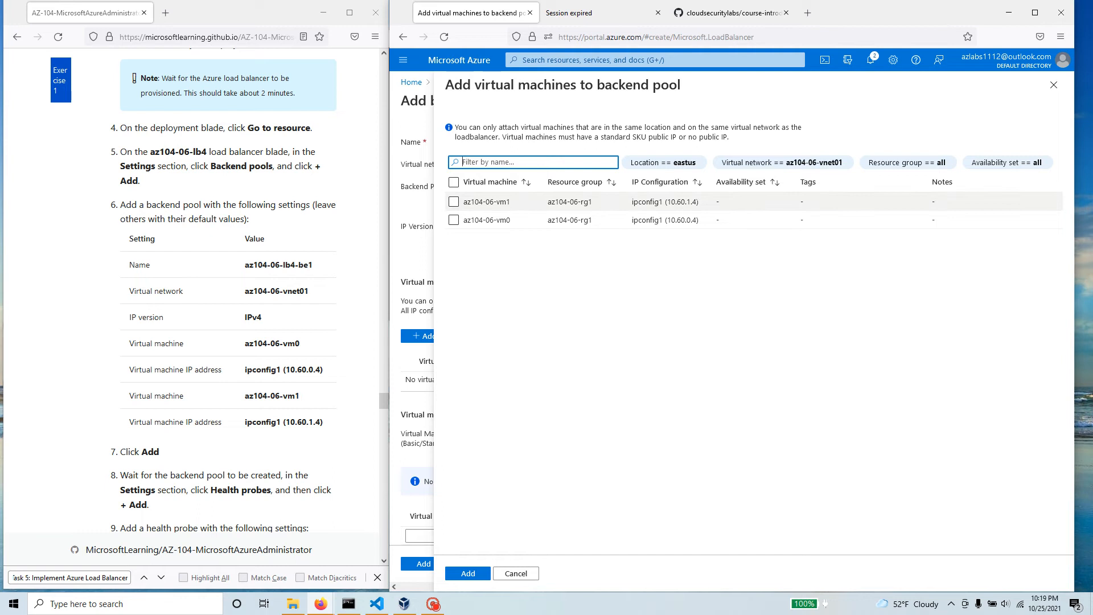
click(453, 220)
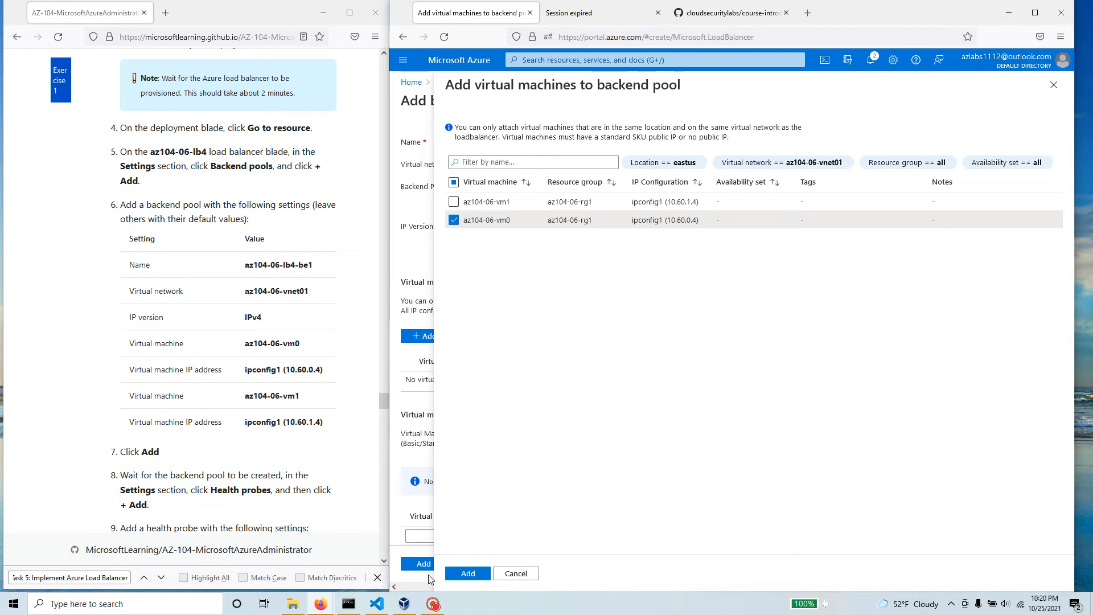
click(469, 573)
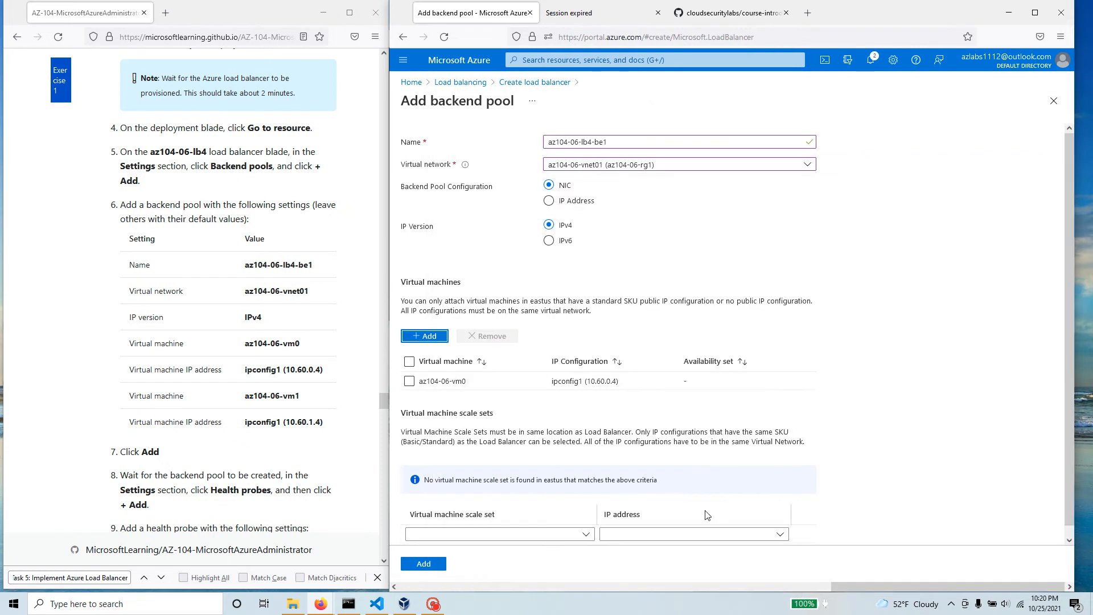
scroll(494, 381, down, 1)
scroll(259, 430, down, 4)
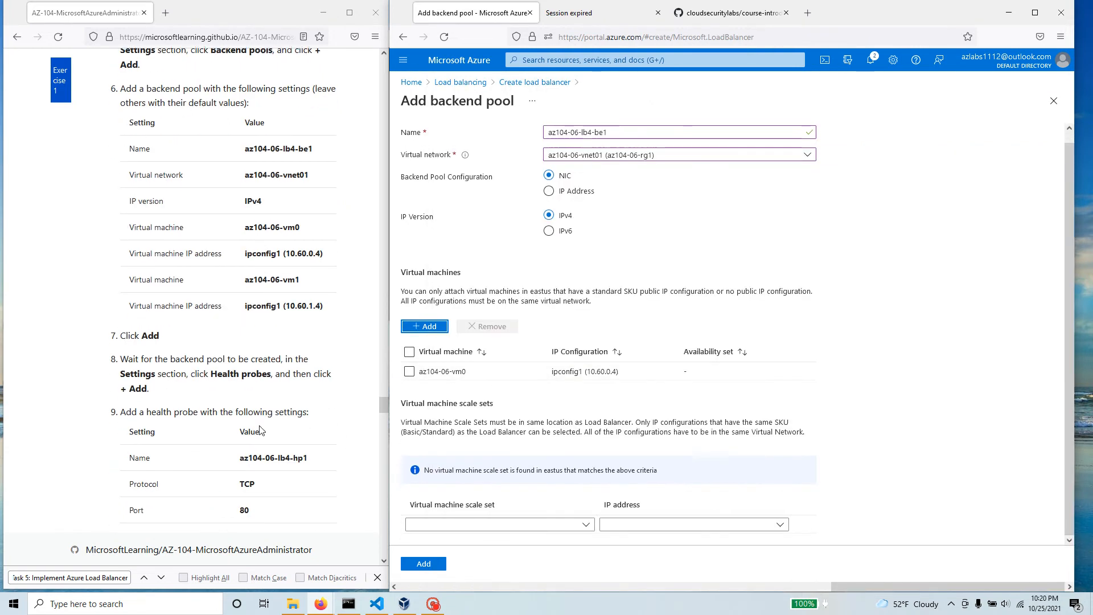
scroll(259, 429, down, 1)
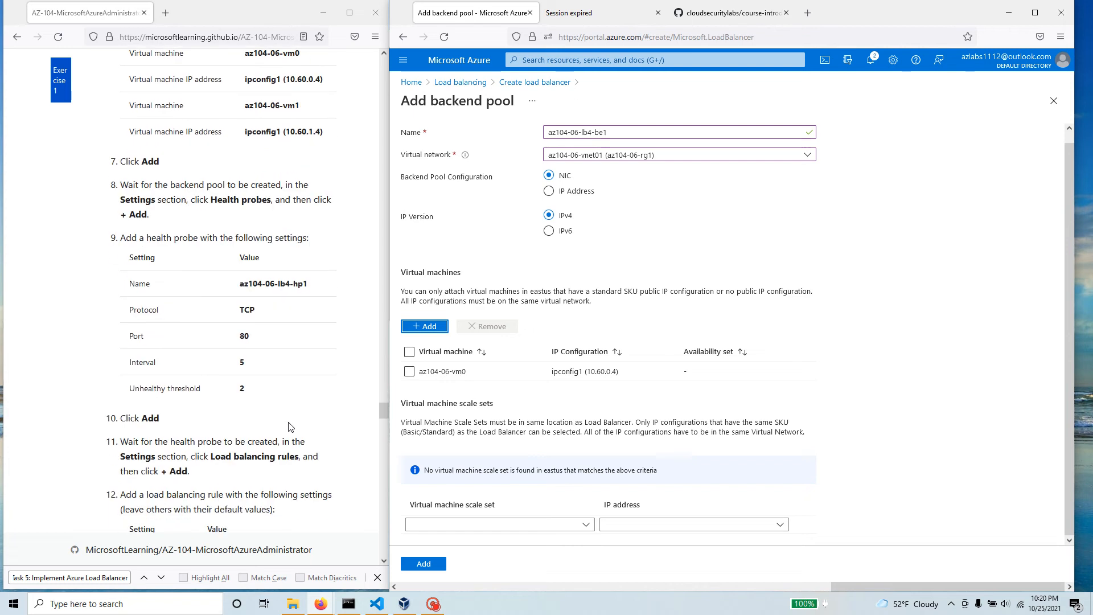
click(434, 567)
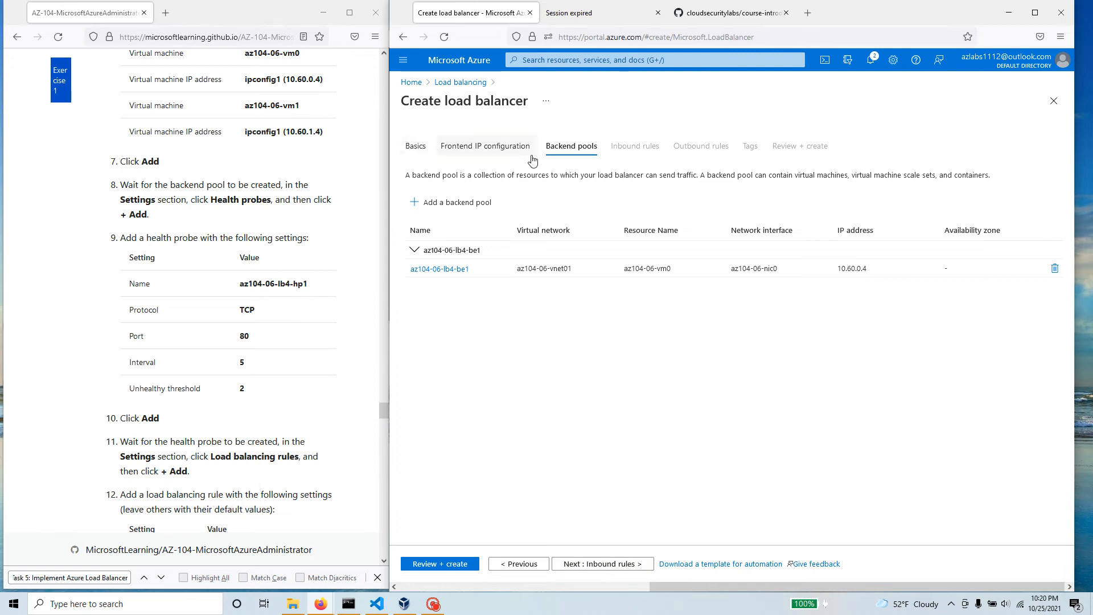
Look through the inbound rules, outbound rules and tags settings without adding anything, comparing them with the lab manual
click(606, 567)
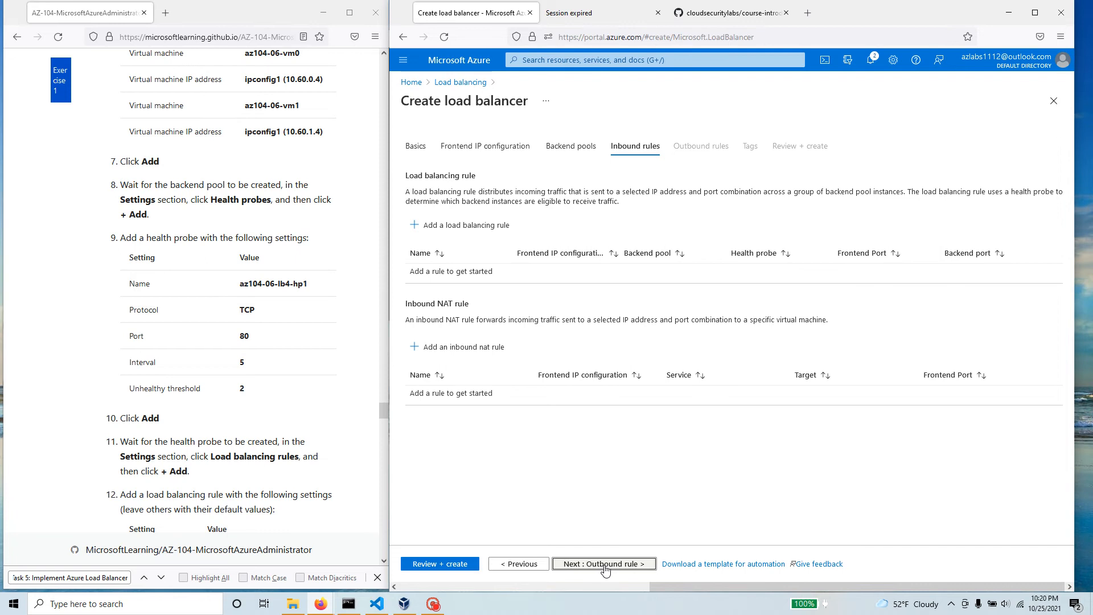
scroll(209, 373, up, 3)
scroll(209, 373, up, 4)
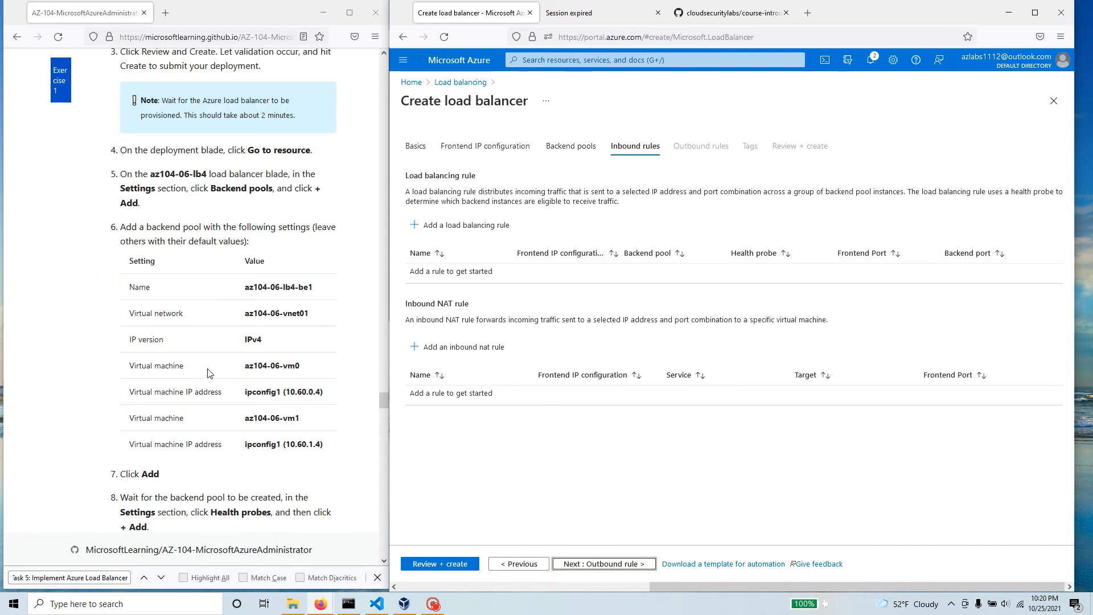
scroll(206, 381, down, 3)
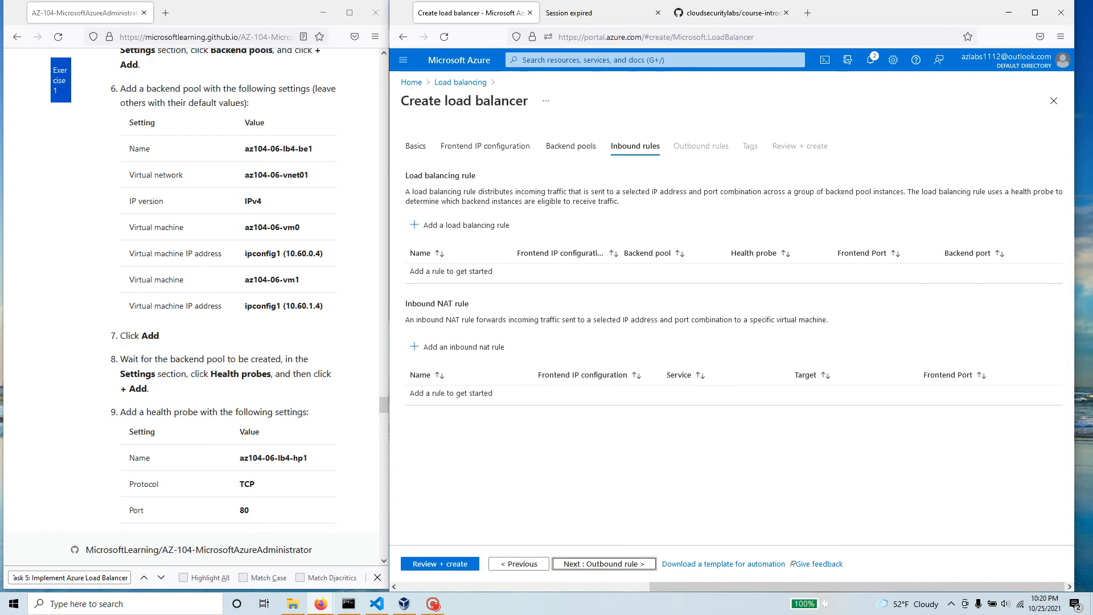
click(621, 564)
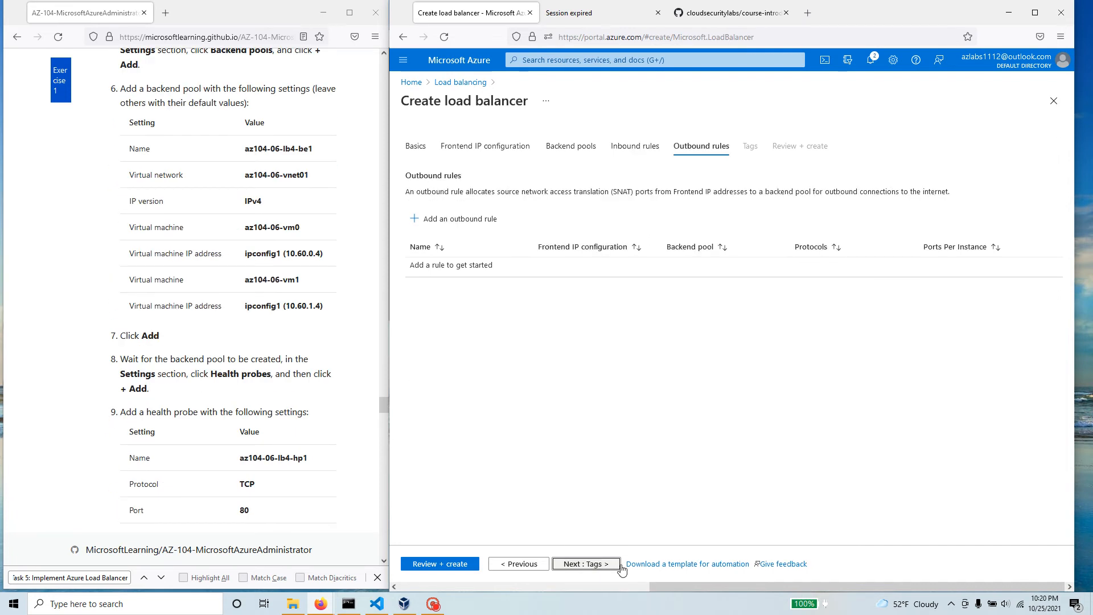
click(592, 566)
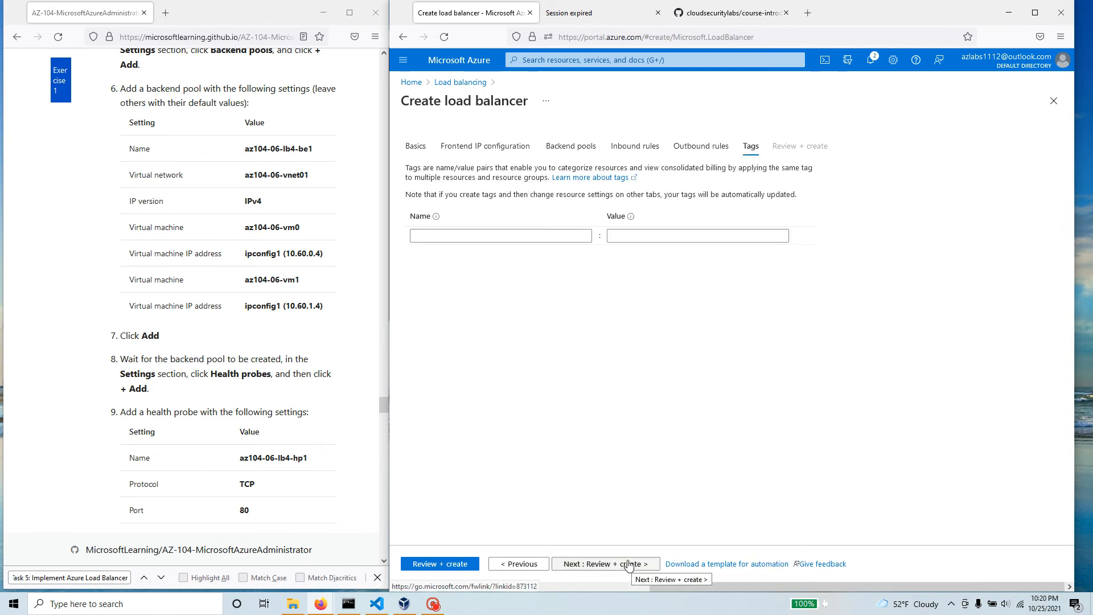
click(432, 604)
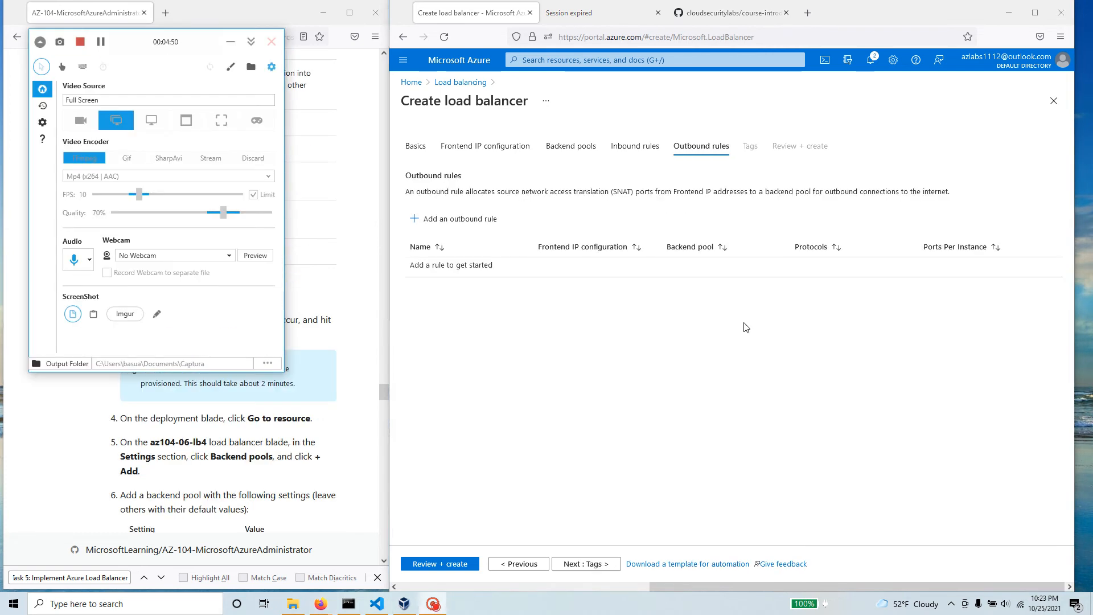
Review the load balancer's basic settings, frontend IP configuration and backend pool, then return to the lab manual
click(416, 145)
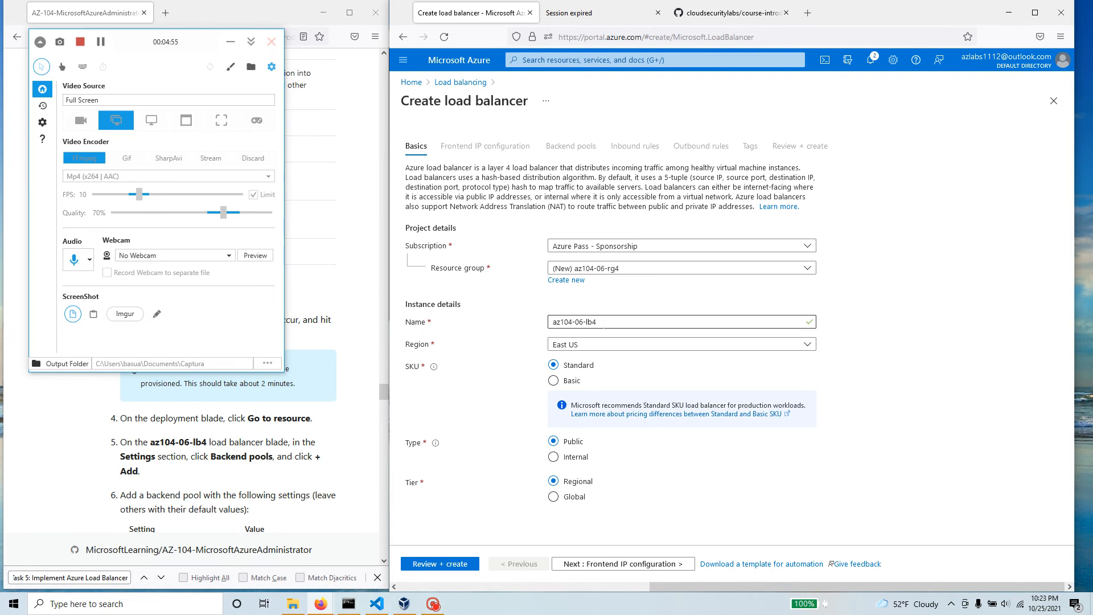
triple_click(603, 323)
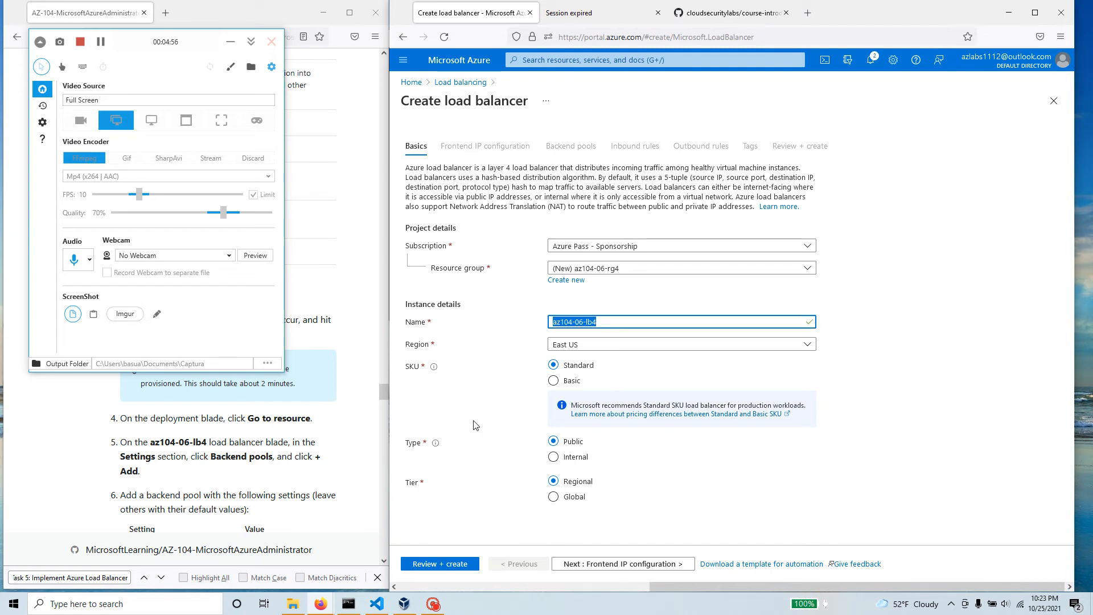
click(610, 563)
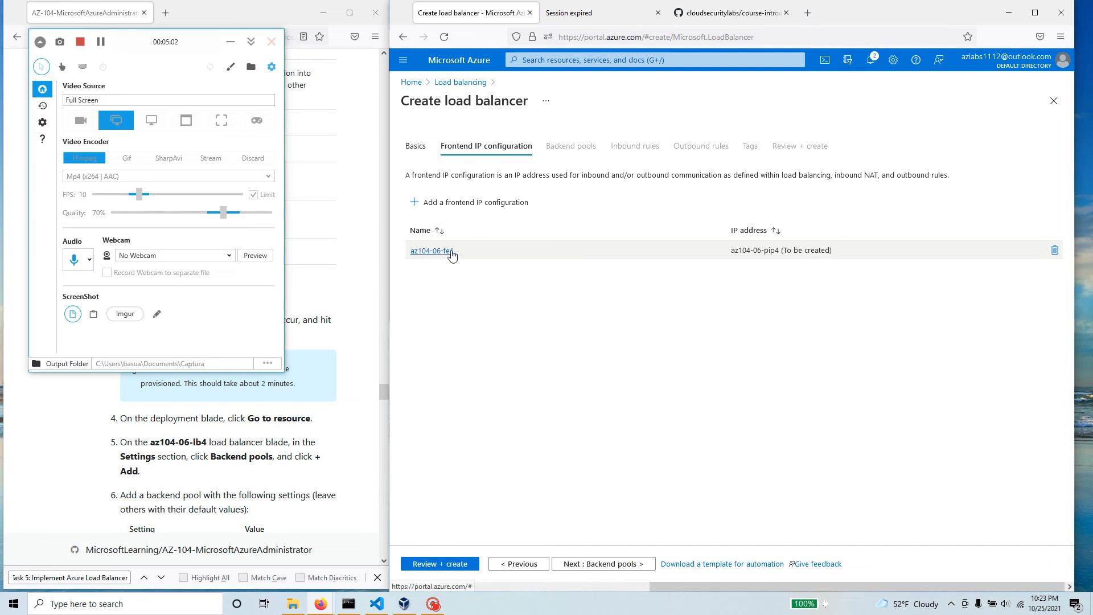
click(624, 564)
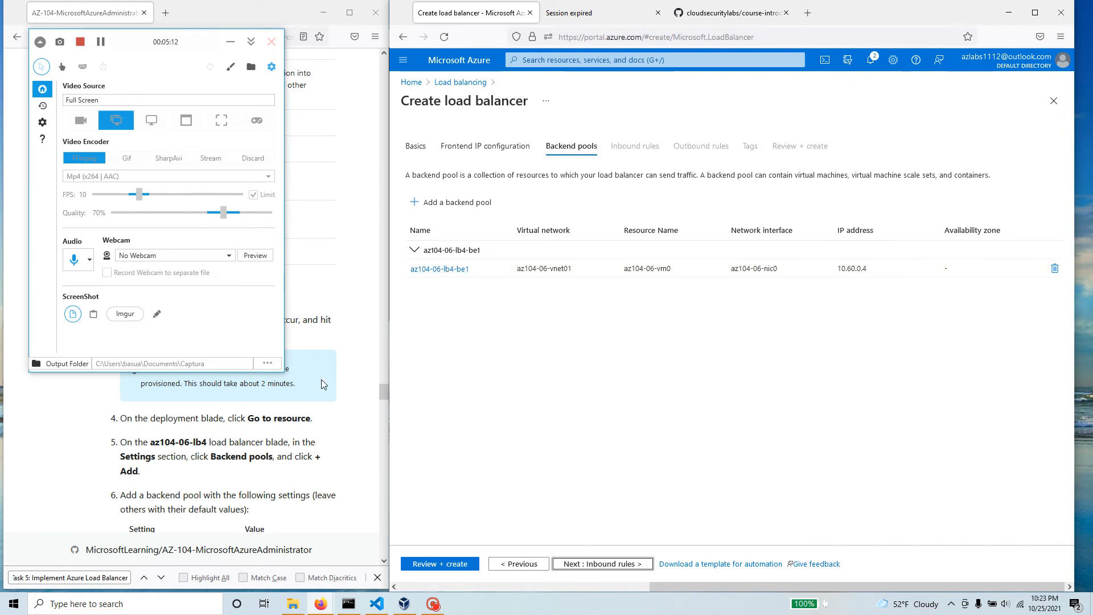
key(alt+Tab)
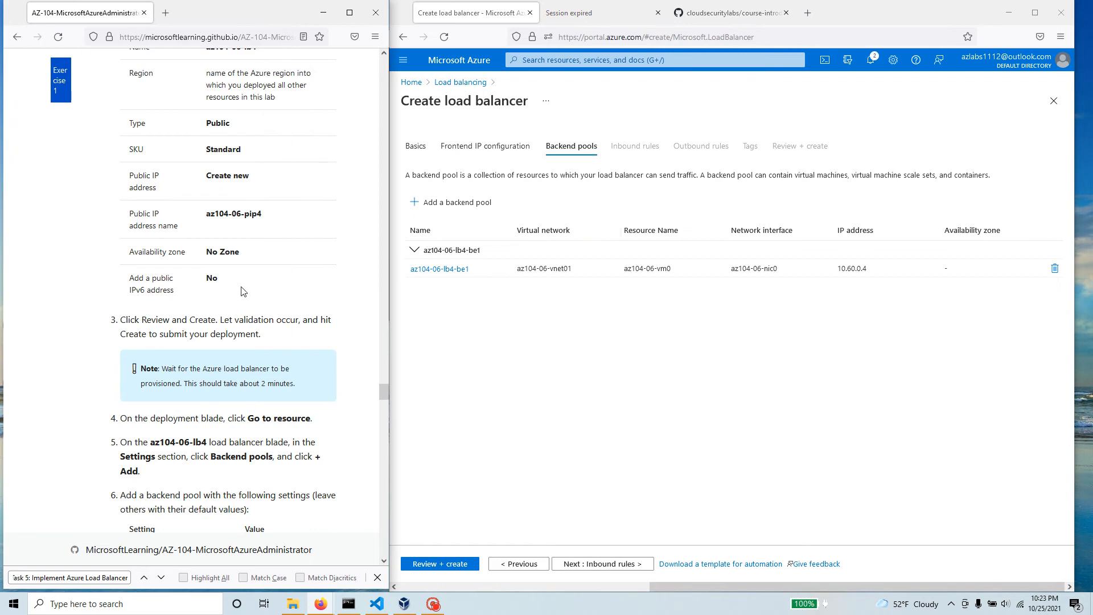
Compare the lab manual's load balancer creation settings and submission instruction with its separate backend pool section
scroll(228, 285, up, 3)
scroll(243, 273, up, 1)
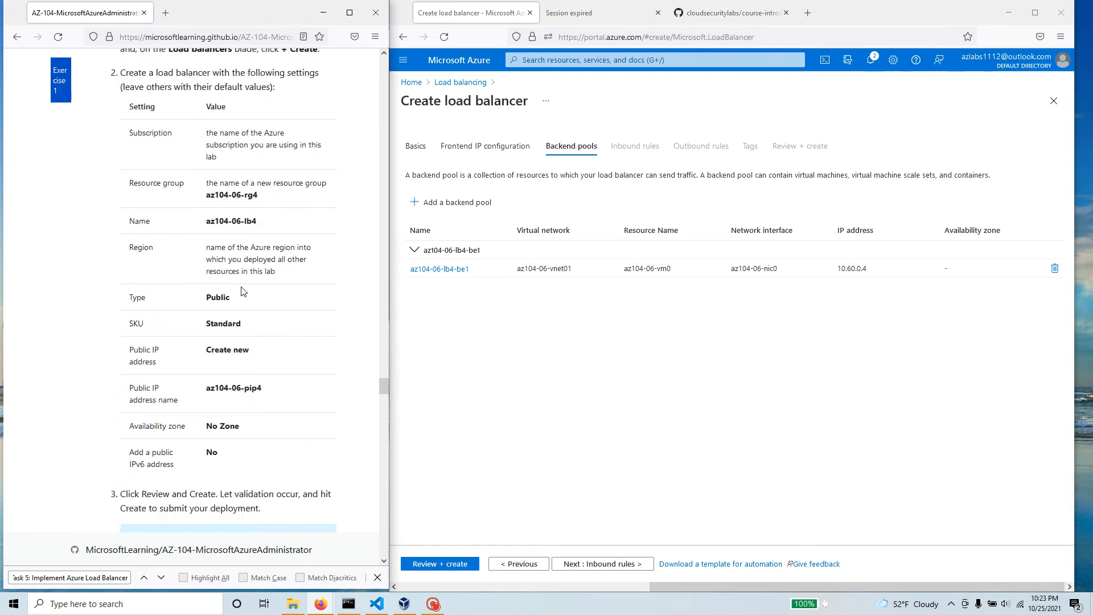
scroll(243, 291, down, 2)
scroll(243, 291, down, 5)
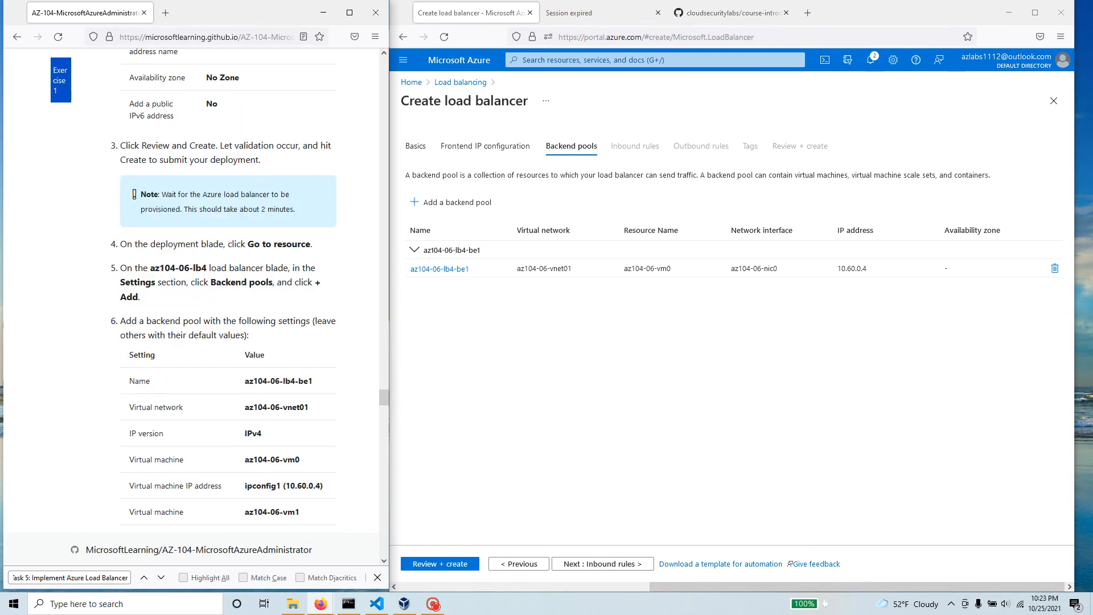
drag(309, 410, 243, 409)
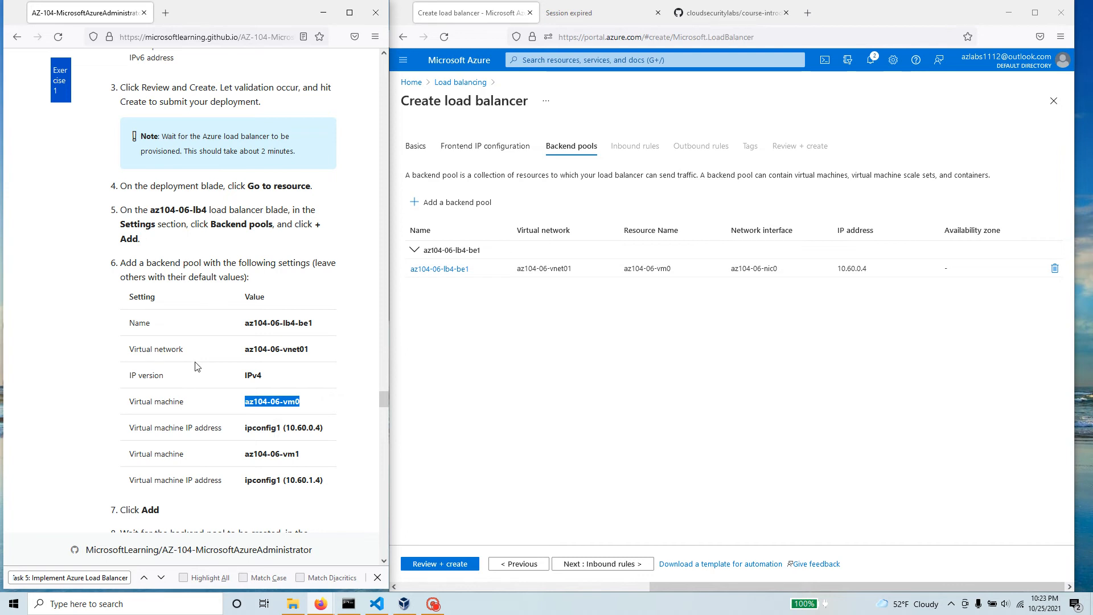
scroll(196, 366, up, 2)
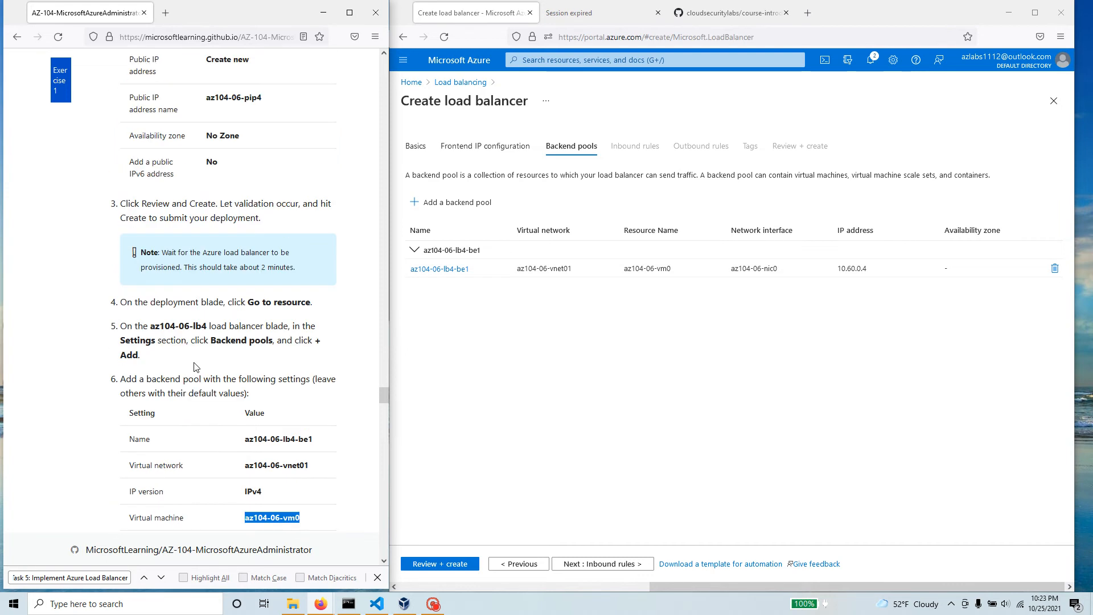
scroll(195, 366, up, 1)
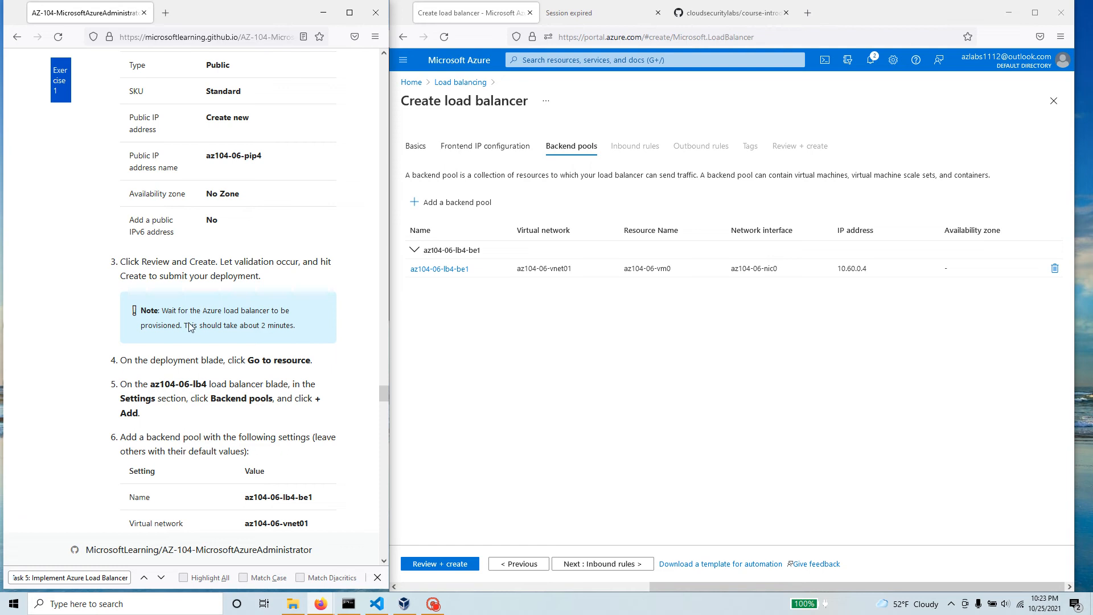
scroll(179, 438, up, 2)
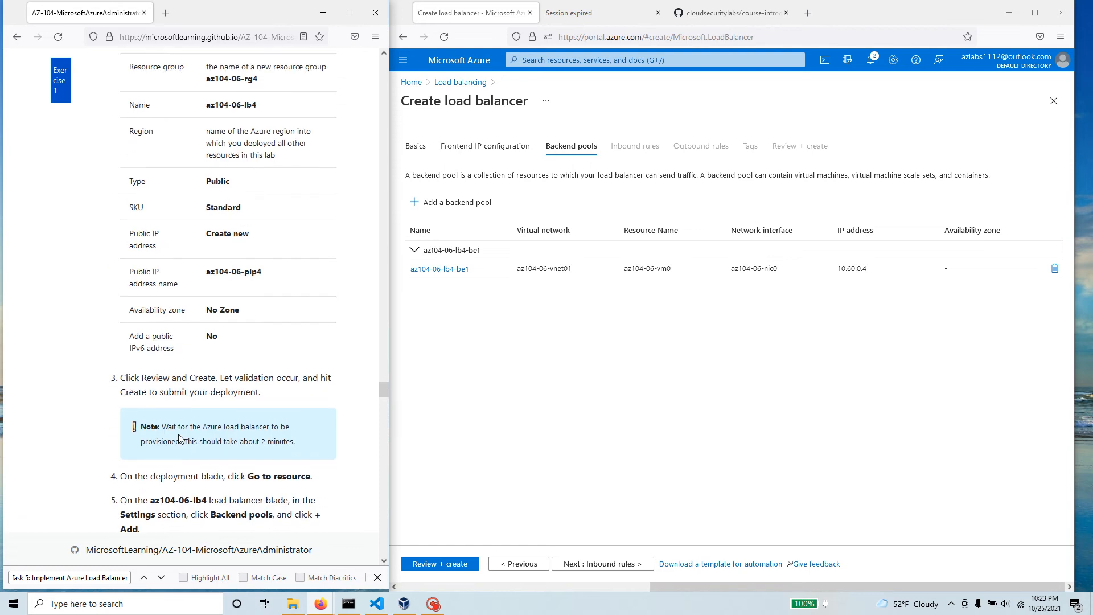
shift+click(273, 395)
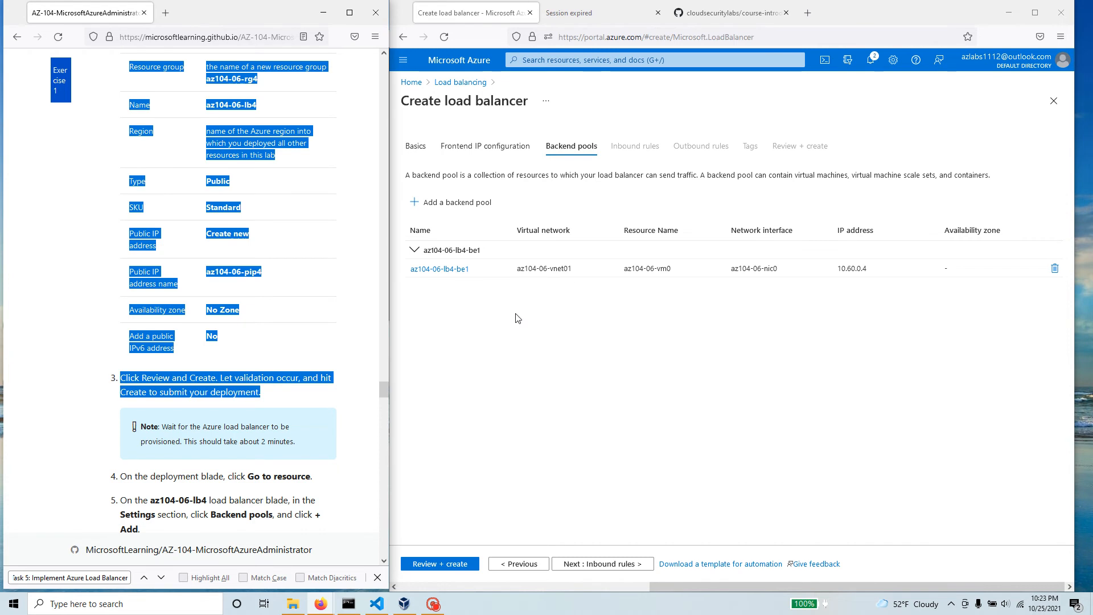
Remove the backend pool az104-06-lb4-be1 from the load balancer being created and check its frontend IP configuration
click(1054, 270)
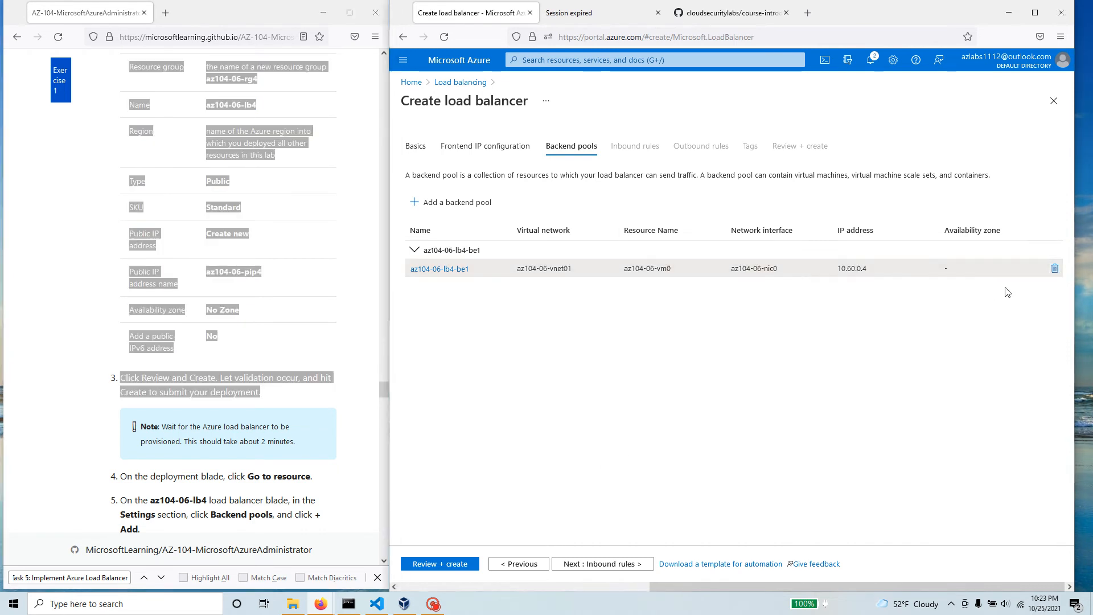
click(1054, 269)
click(492, 150)
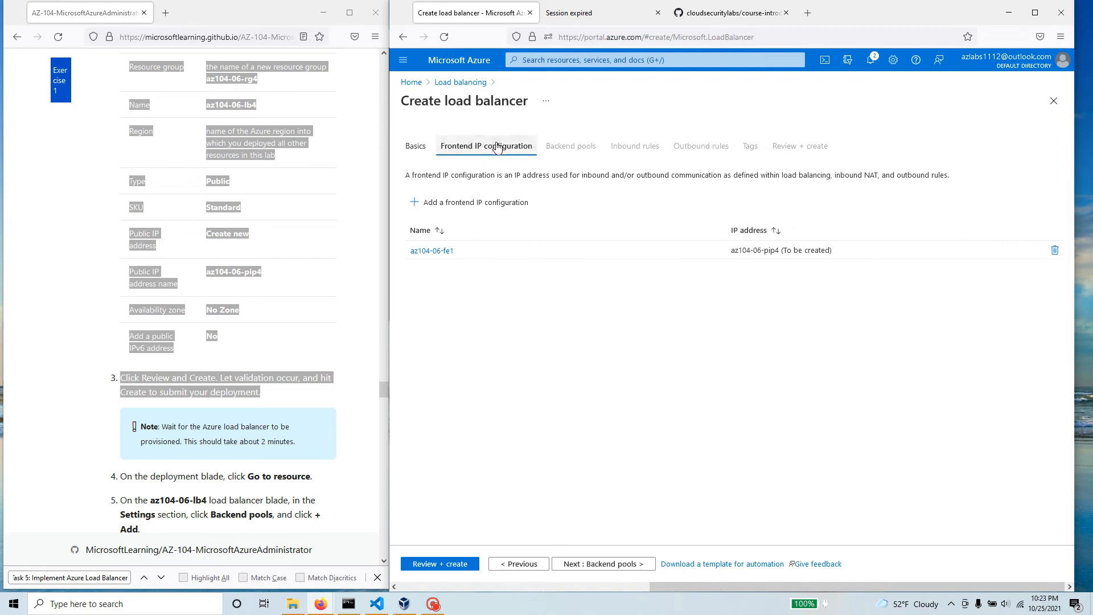
Validate and create the load balancer az104-06-lb4, following the lab manual while it deploys
click(443, 563)
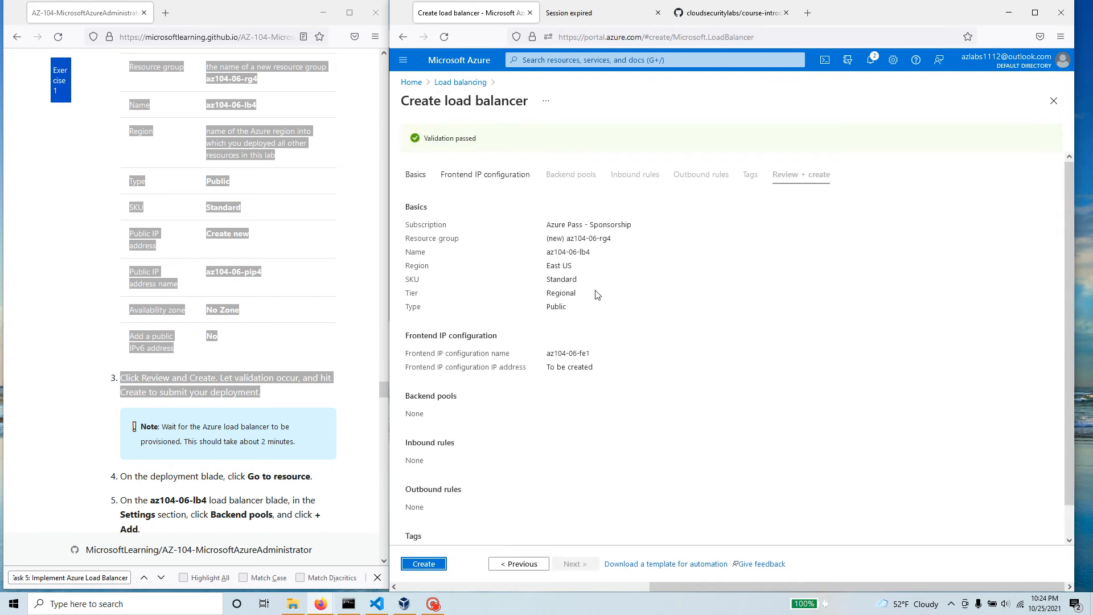
click(438, 564)
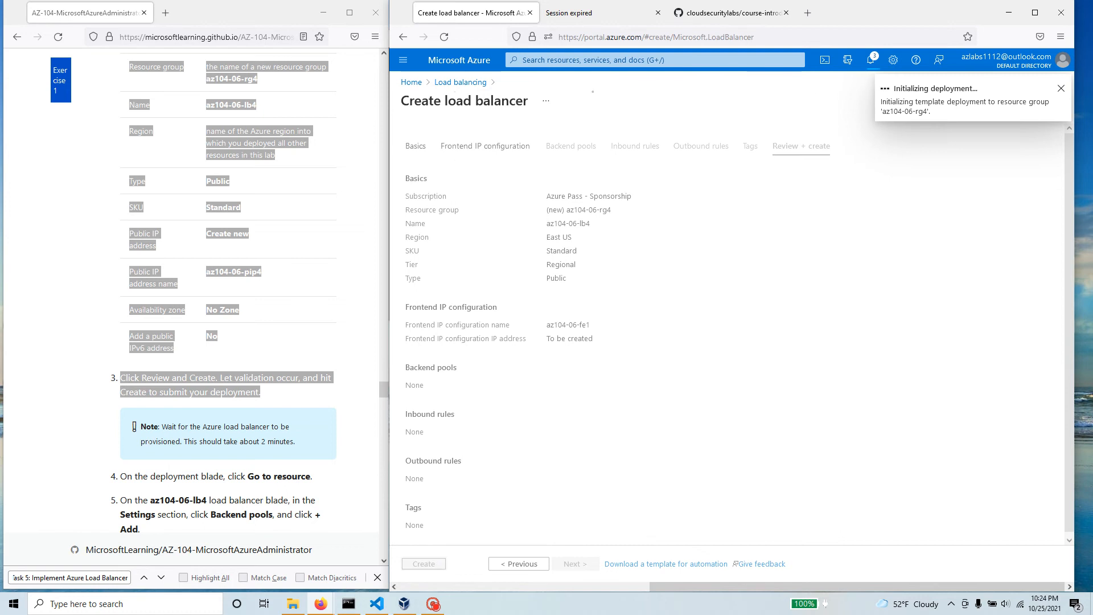
scroll(228, 341, down, 3)
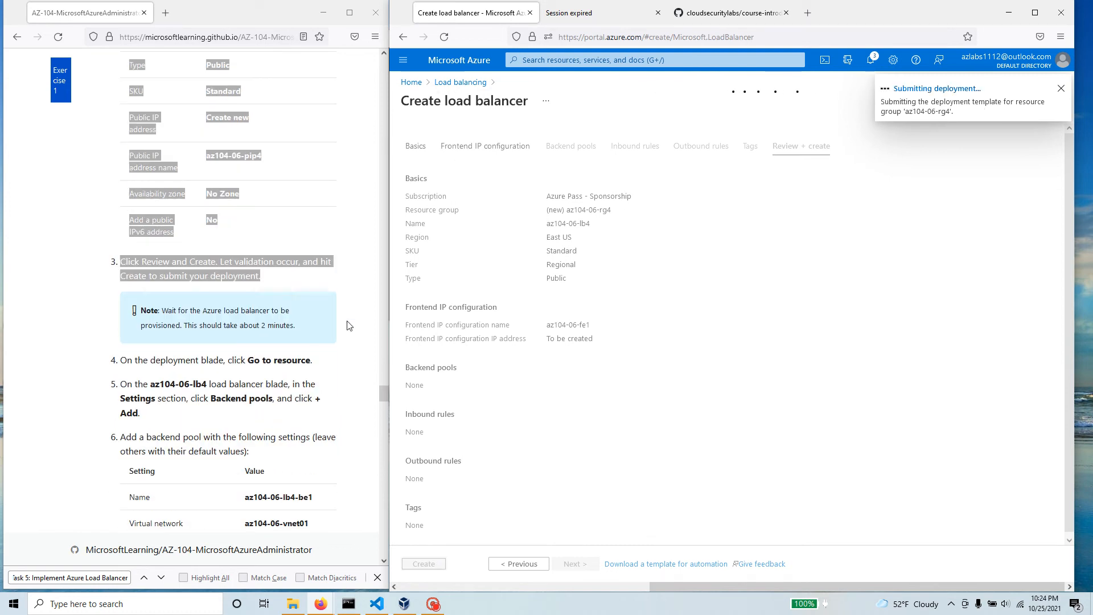
drag(297, 327, 135, 306)
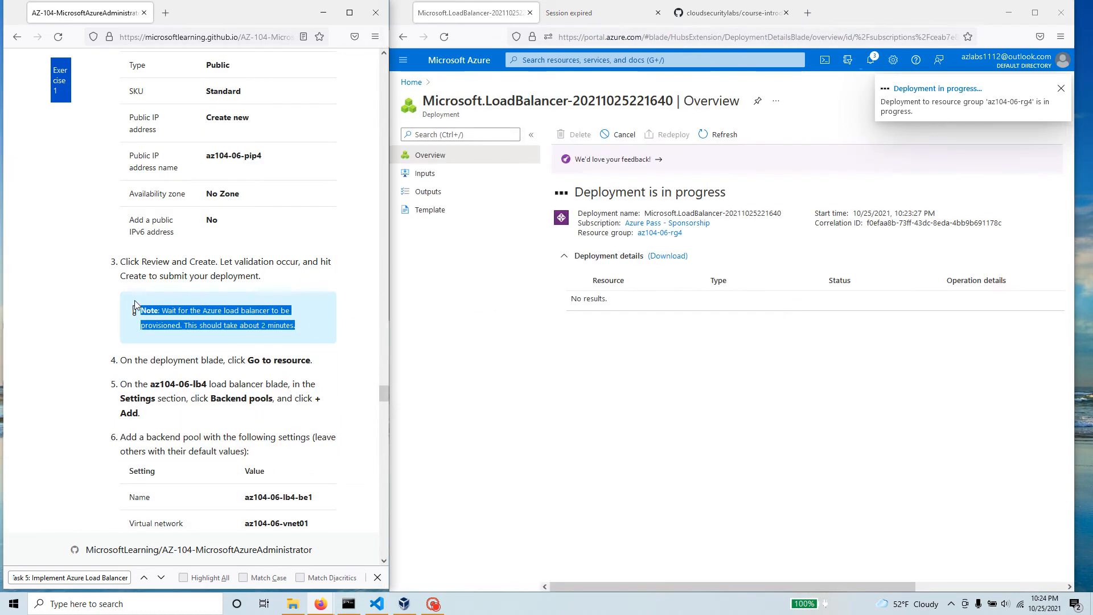
scroll(239, 284, down, 2)
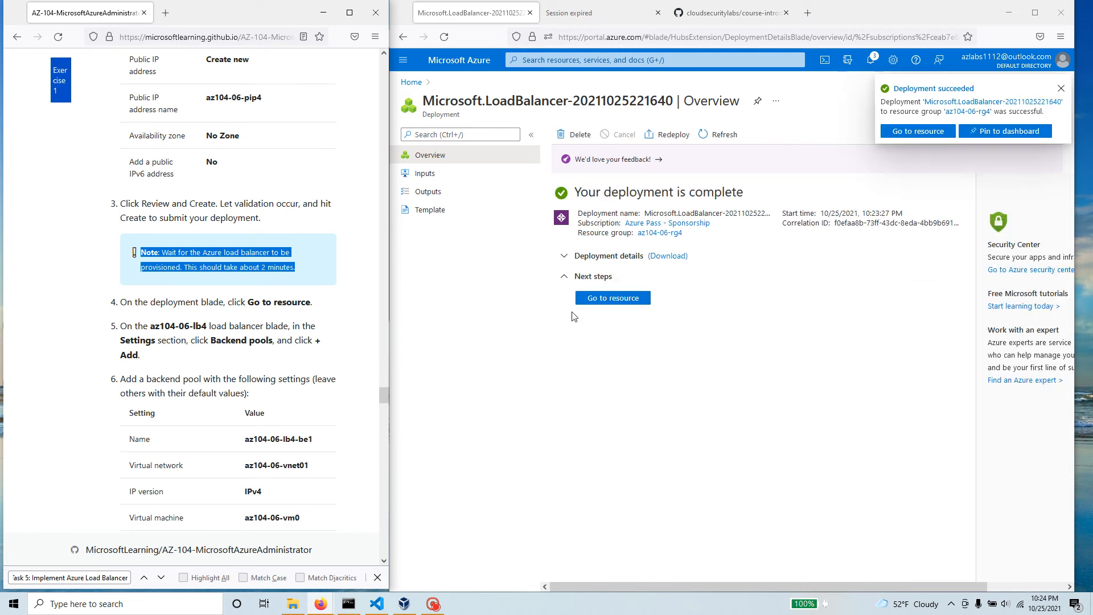
In the deployed load balancer, start a new backend pool and name it az104-06-lb4-be1, without leading spaces
click(623, 301)
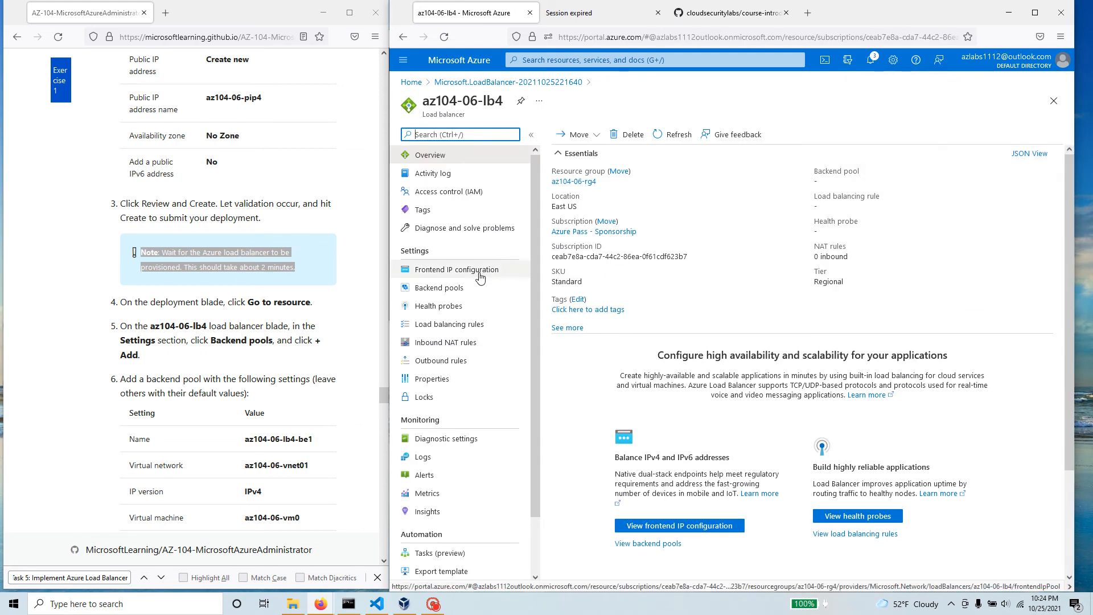
click(455, 288)
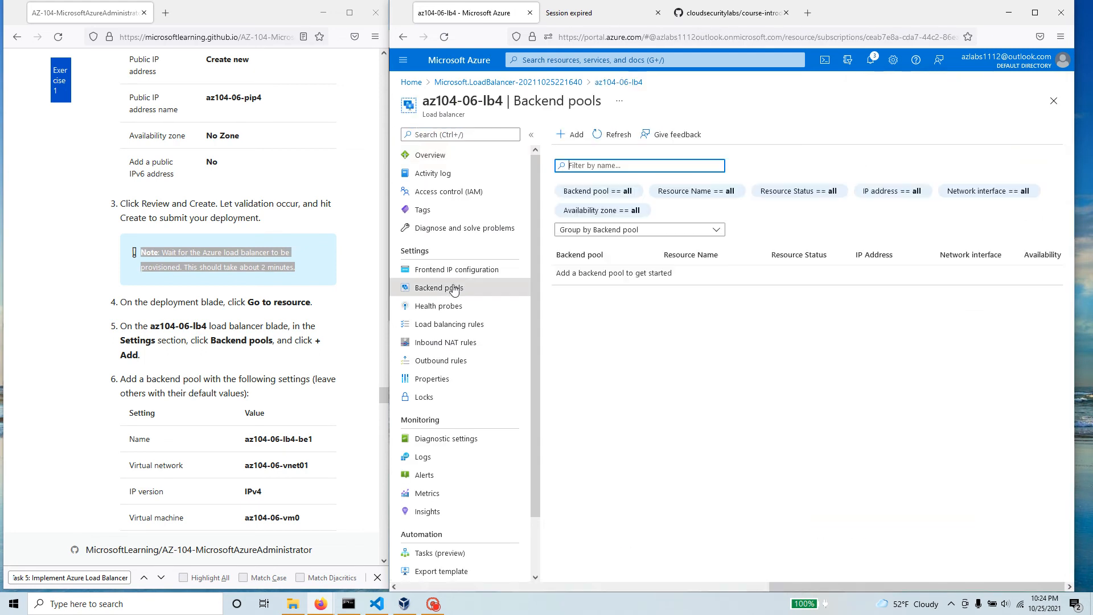
click(574, 135)
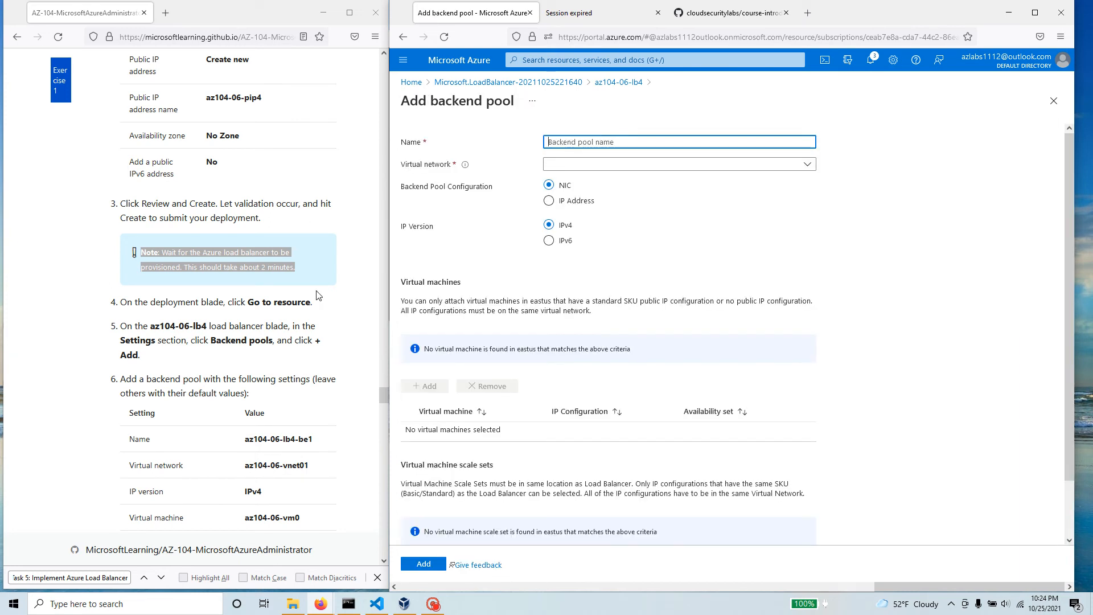
drag(319, 438, 235, 438)
right_click(246, 435)
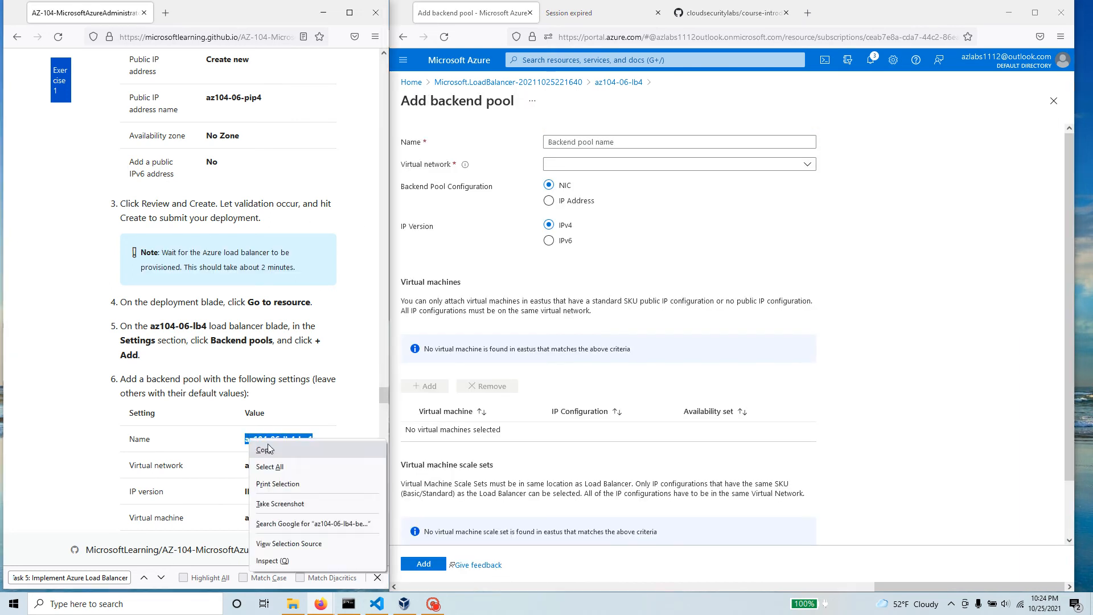
click(268, 445)
click(623, 141)
key(ctrl+v)
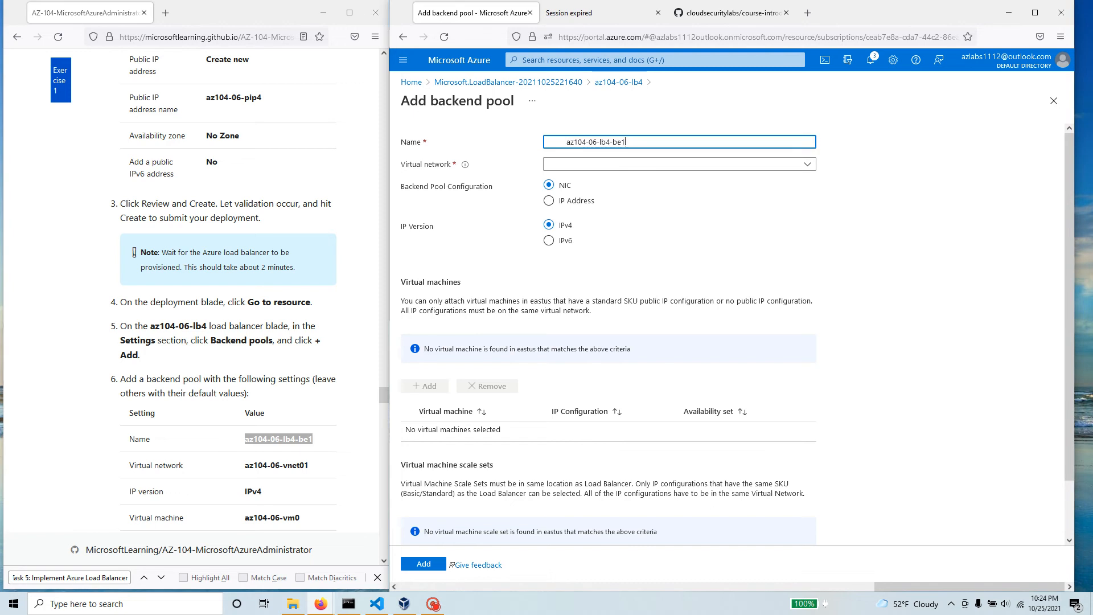
drag(566, 141, 547, 142)
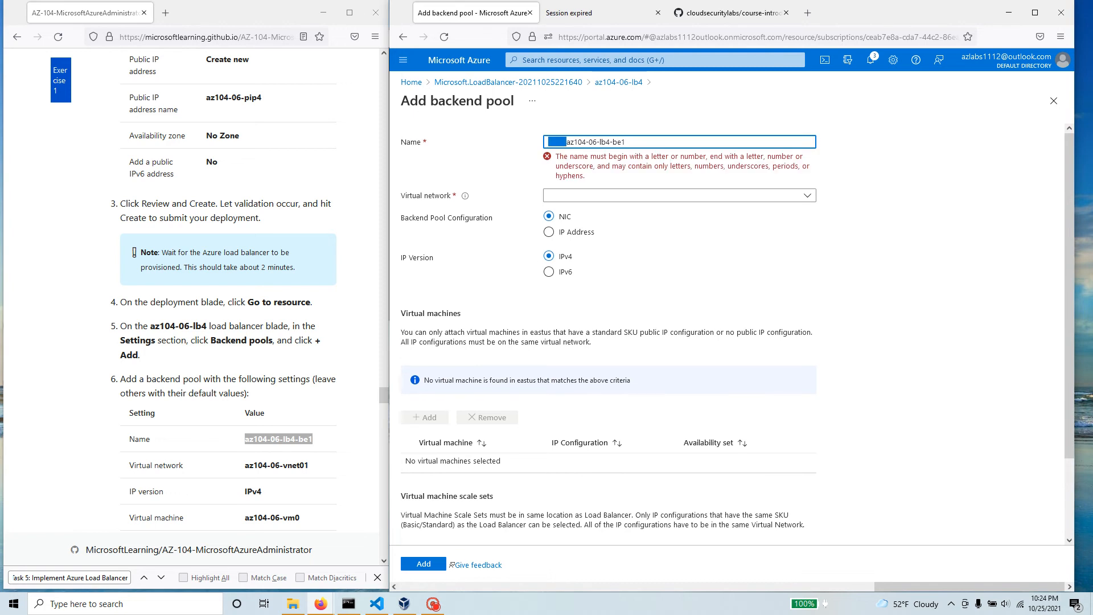
key(BackSpace)
Choose az104-06-vnet01 in az104-06-rg1 as the new backend pool's virtual network, as listed in the lab manual
drag(314, 469, 243, 471)
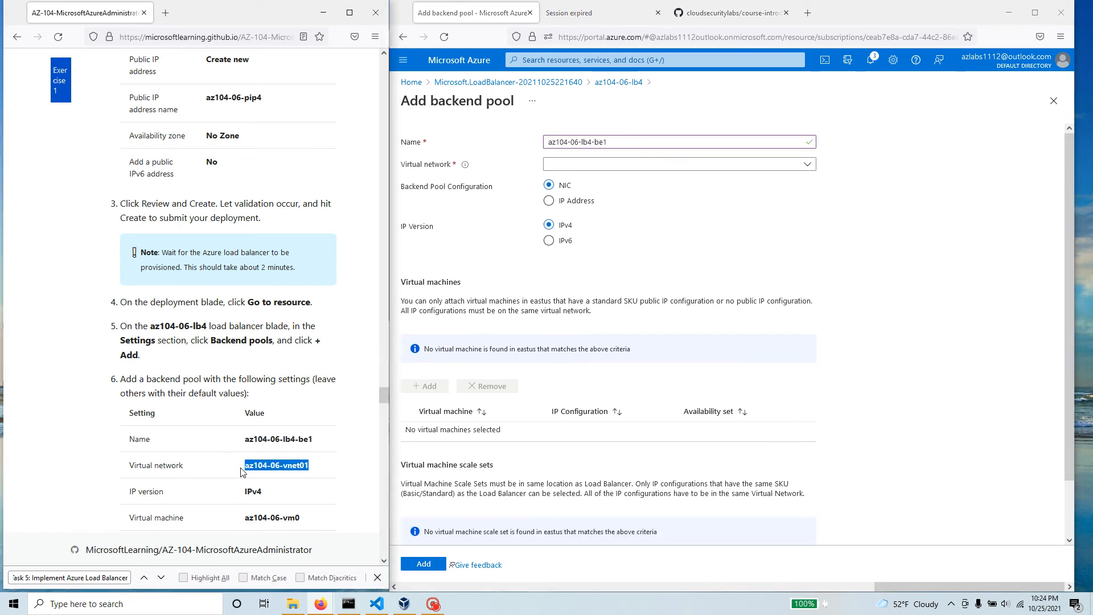
click(641, 165)
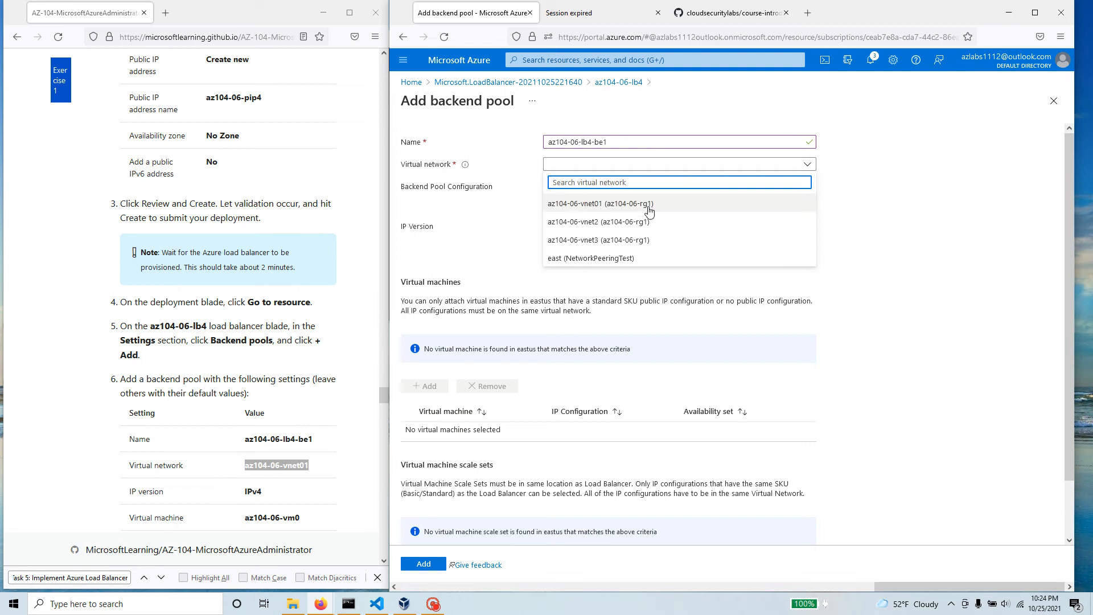
click(650, 209)
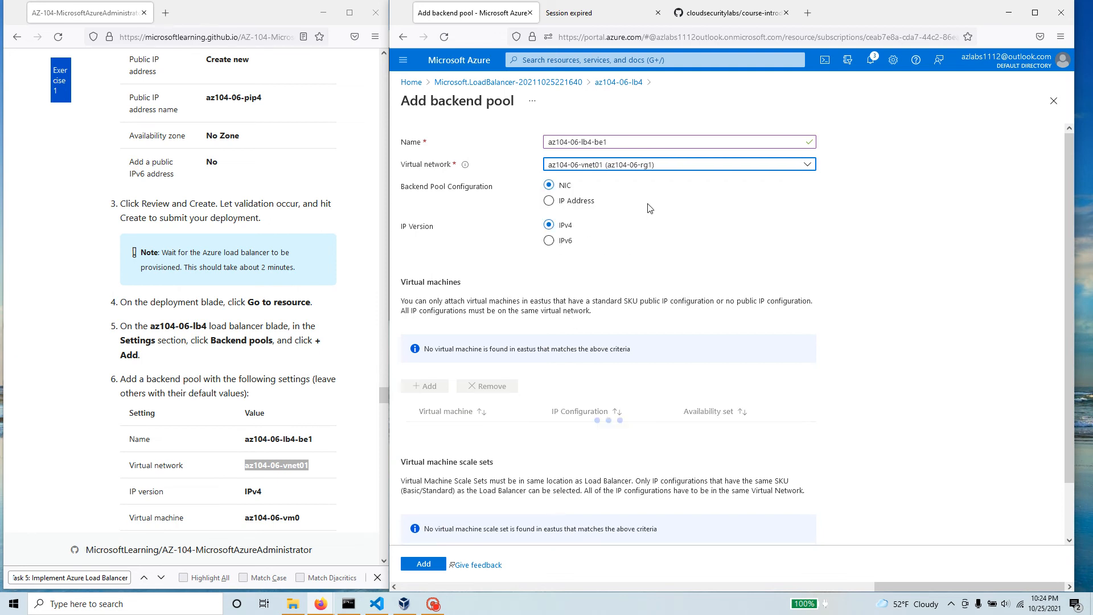
Attach the virtual machines az104-06-vm0 and az104-06-vm1 to the backend pool
scroll(317, 499, down, 2)
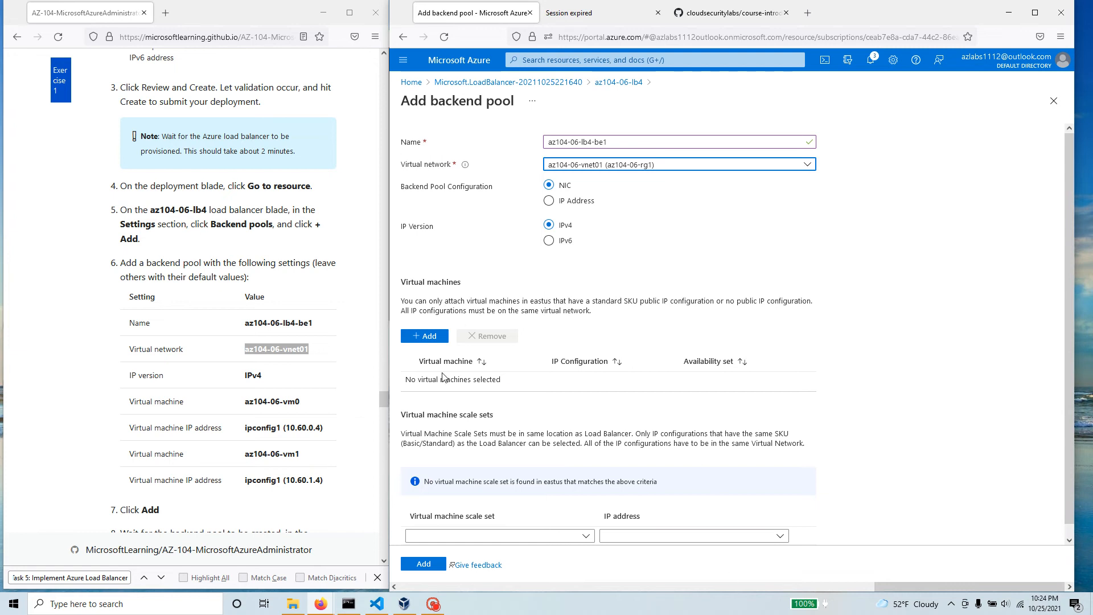
click(430, 338)
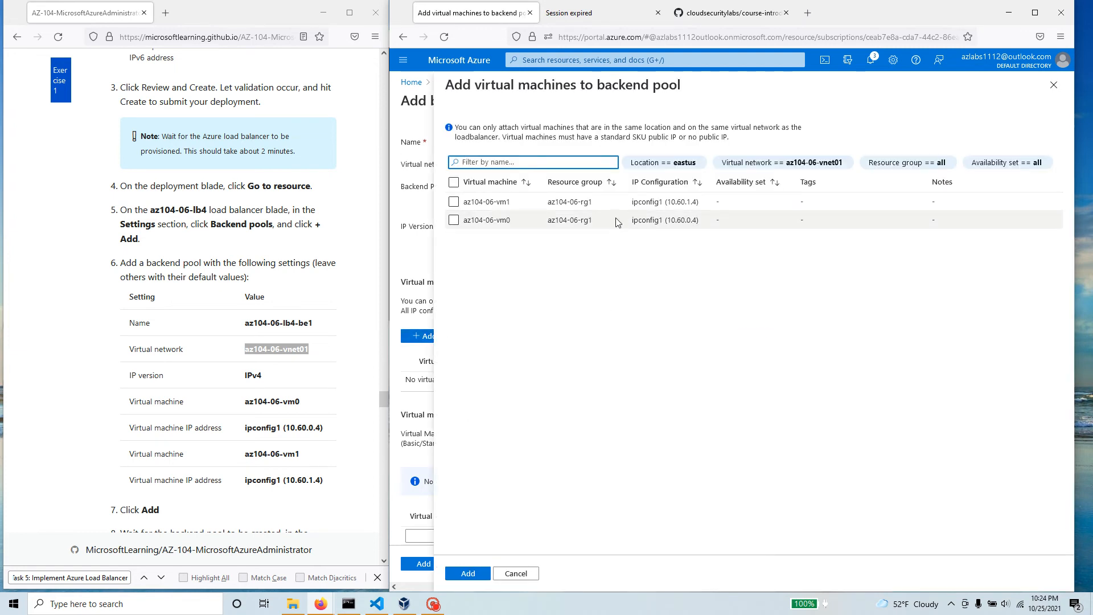
click(454, 220)
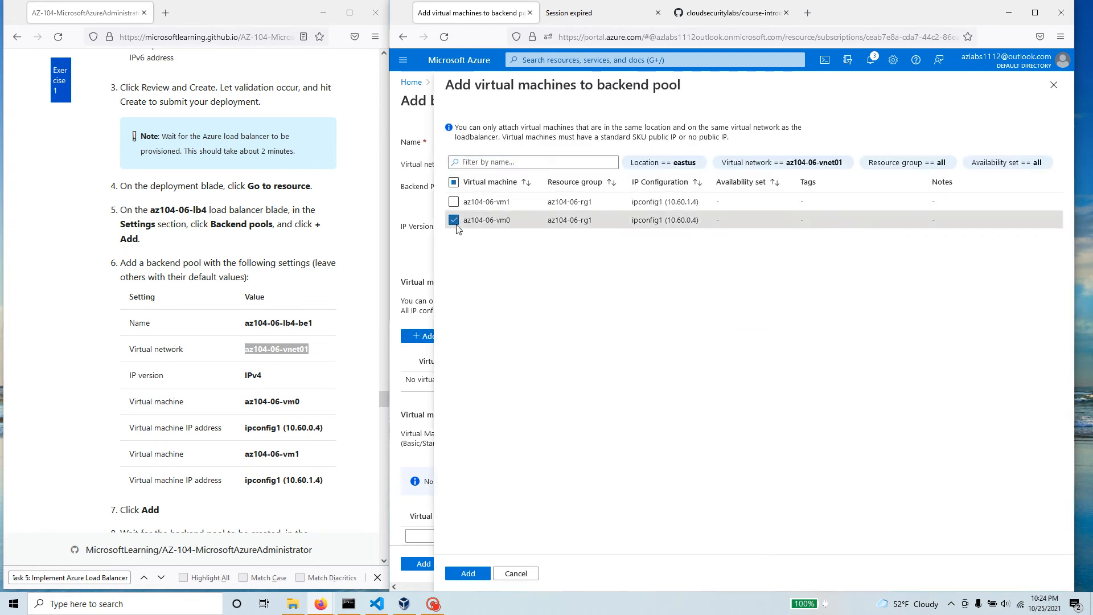
click(463, 573)
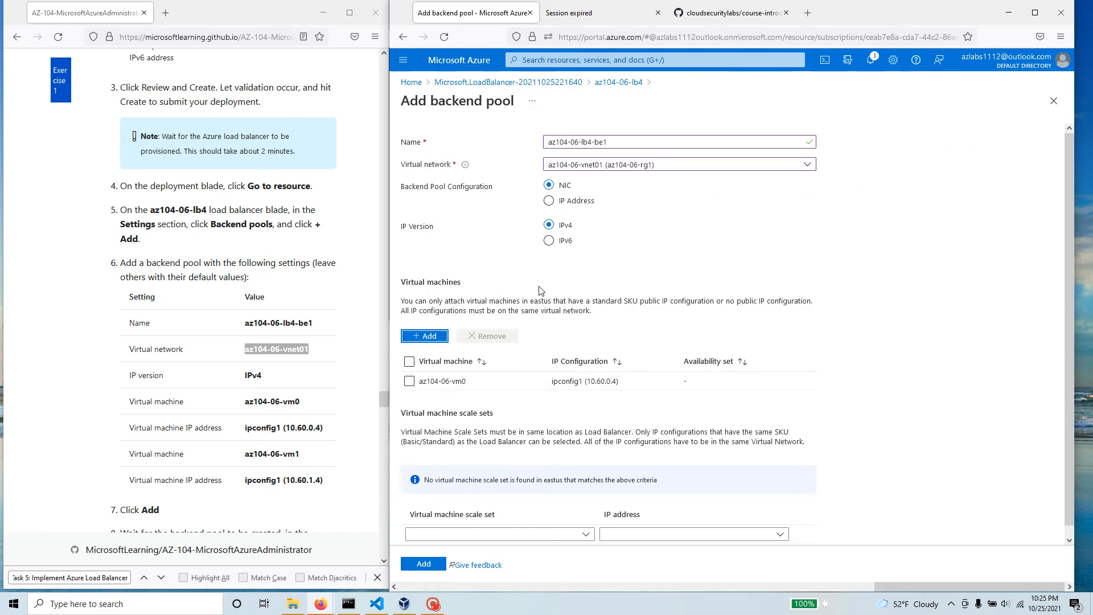
click(426, 337)
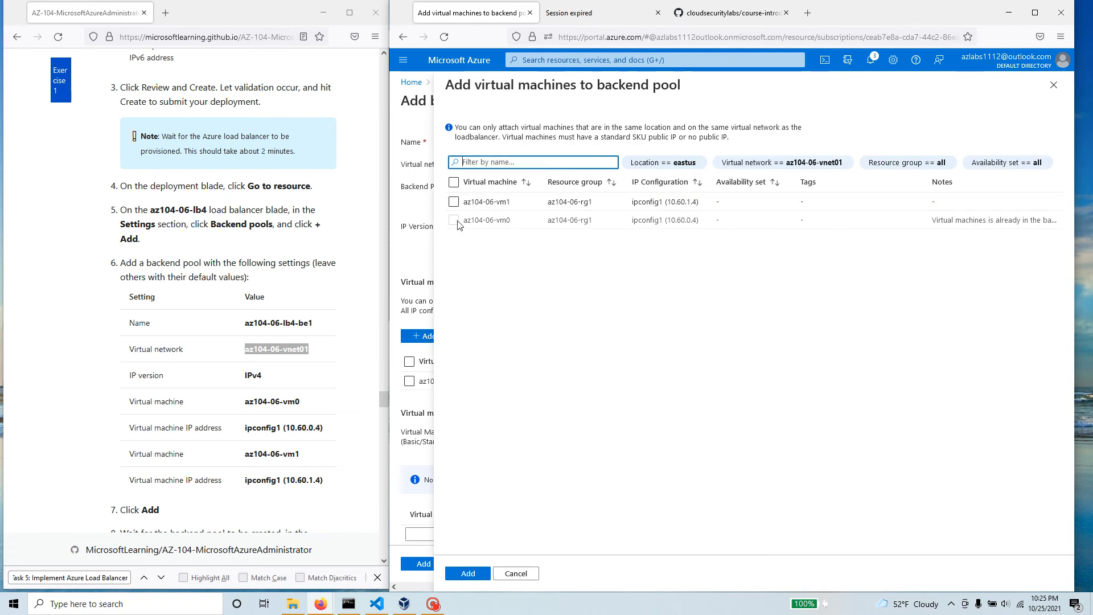
click(467, 574)
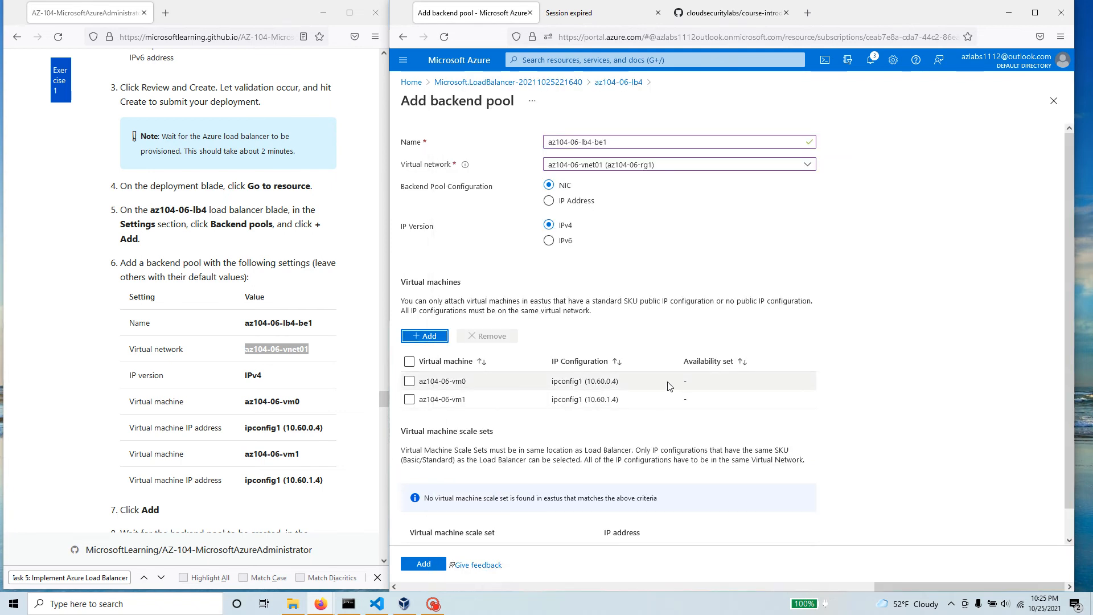
Submit the backend pool to the load balancer and read the lab manual's health probe instructions
scroll(626, 427, down, 1)
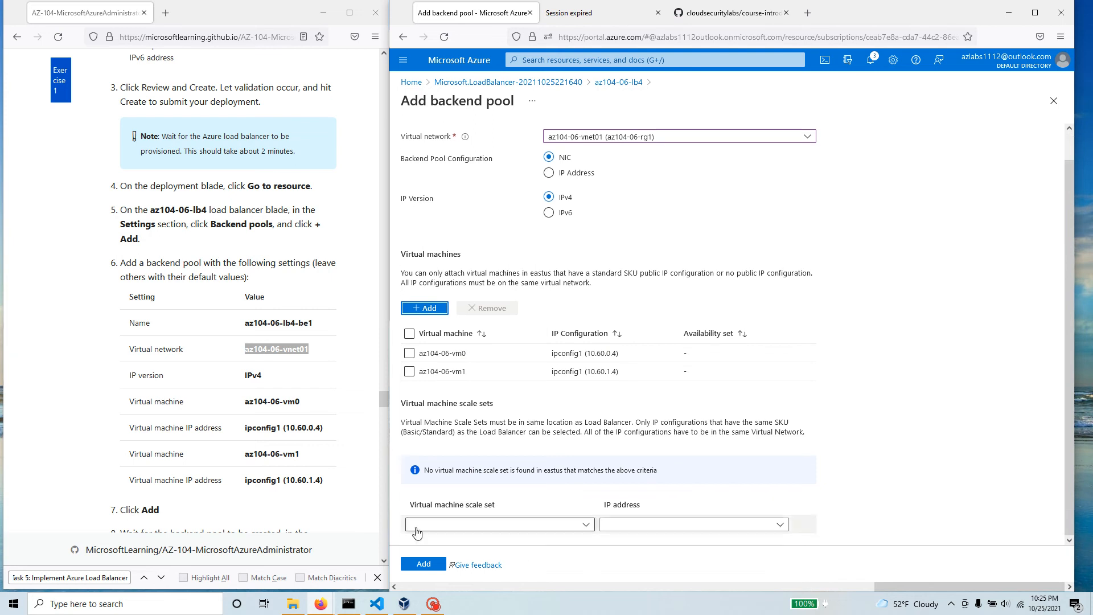
click(427, 564)
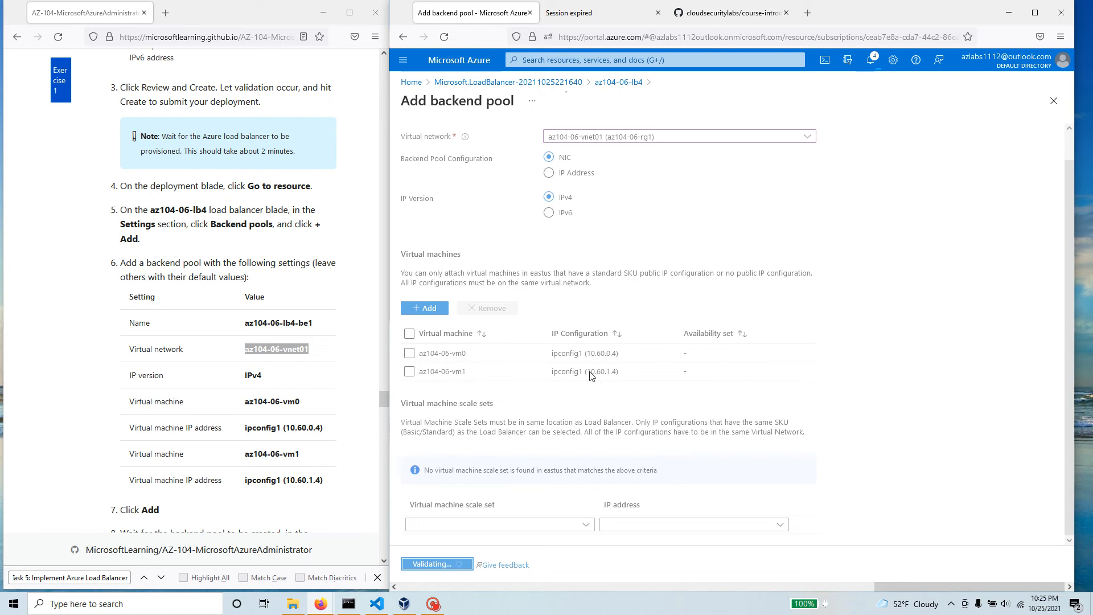
scroll(325, 397, down, 3)
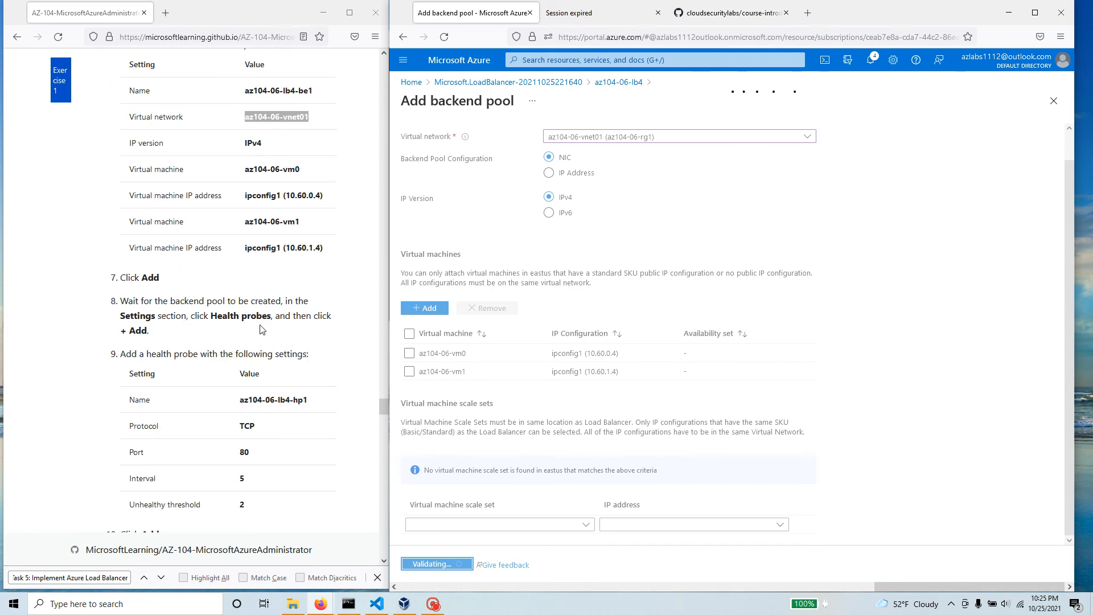
drag(271, 315, 211, 315)
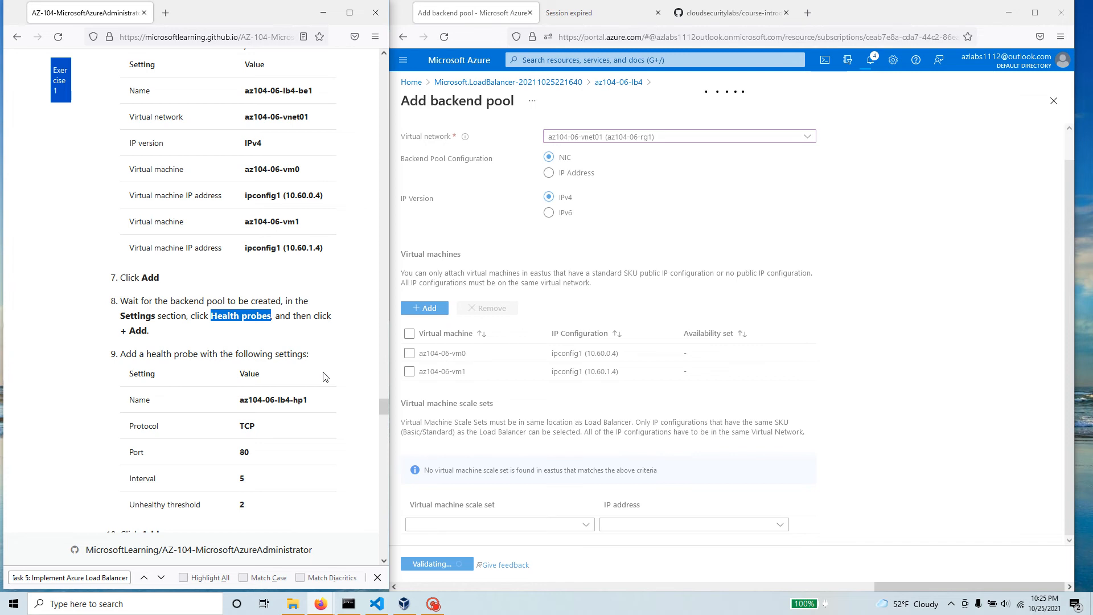
click(439, 608)
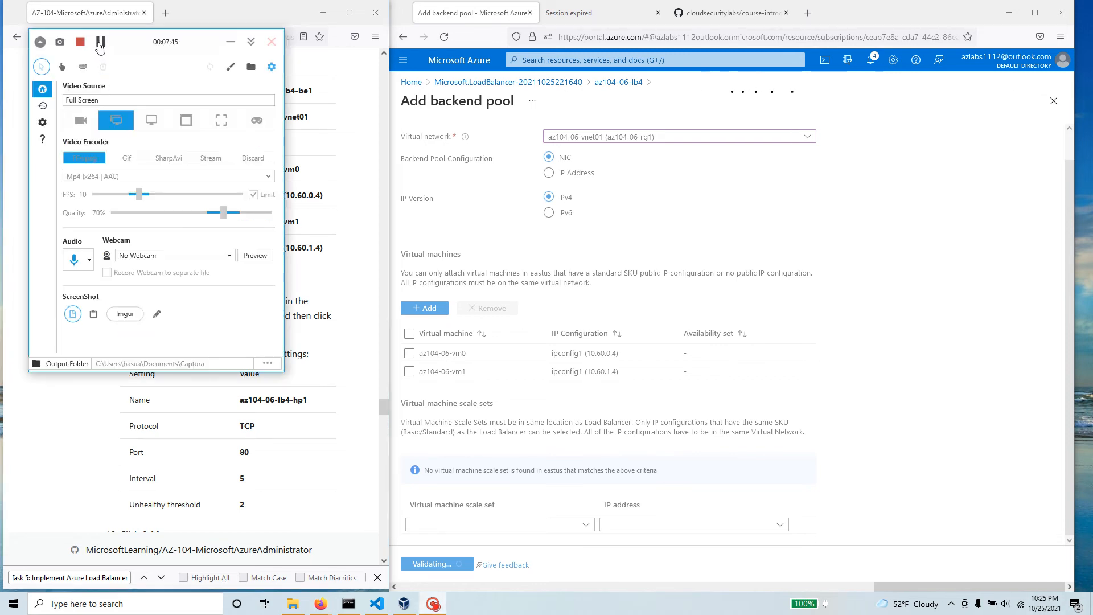
click(101, 42)
click(101, 43)
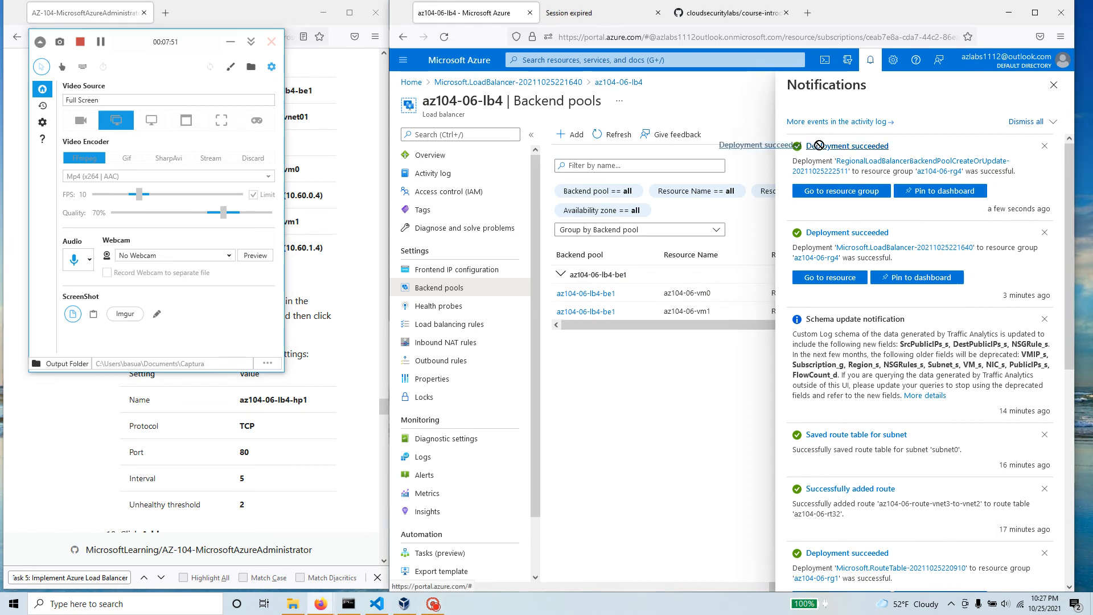
Start a new health probe on the load balancer and name it az104-06-lb4-hp1, as listed in the lab manual
click(1061, 87)
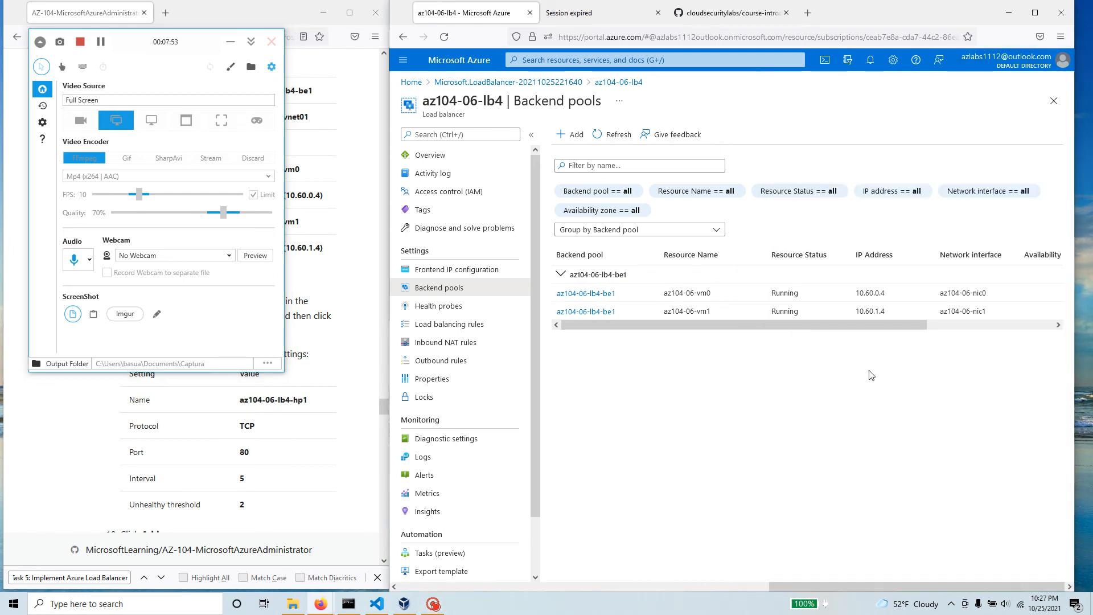
click(350, 397)
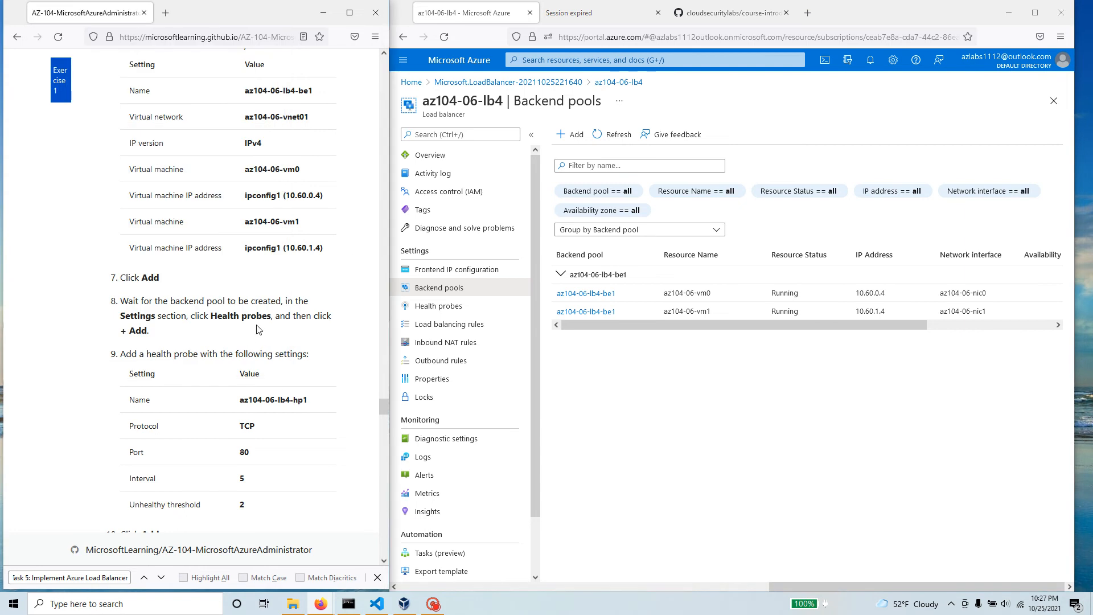
click(440, 307)
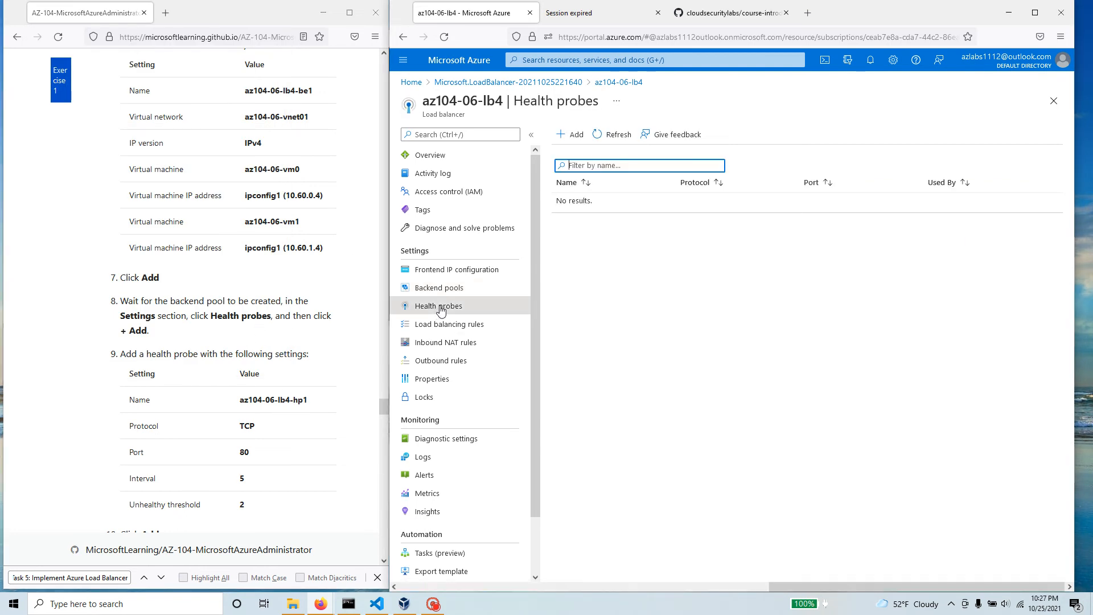
click(571, 135)
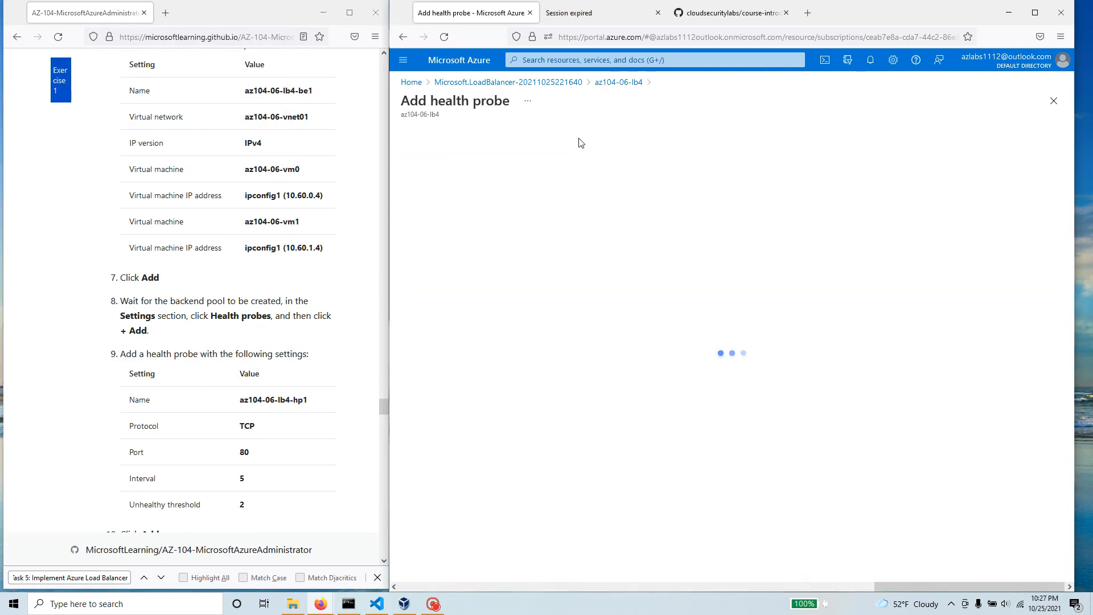
drag(309, 401, 235, 403)
right_click(235, 403)
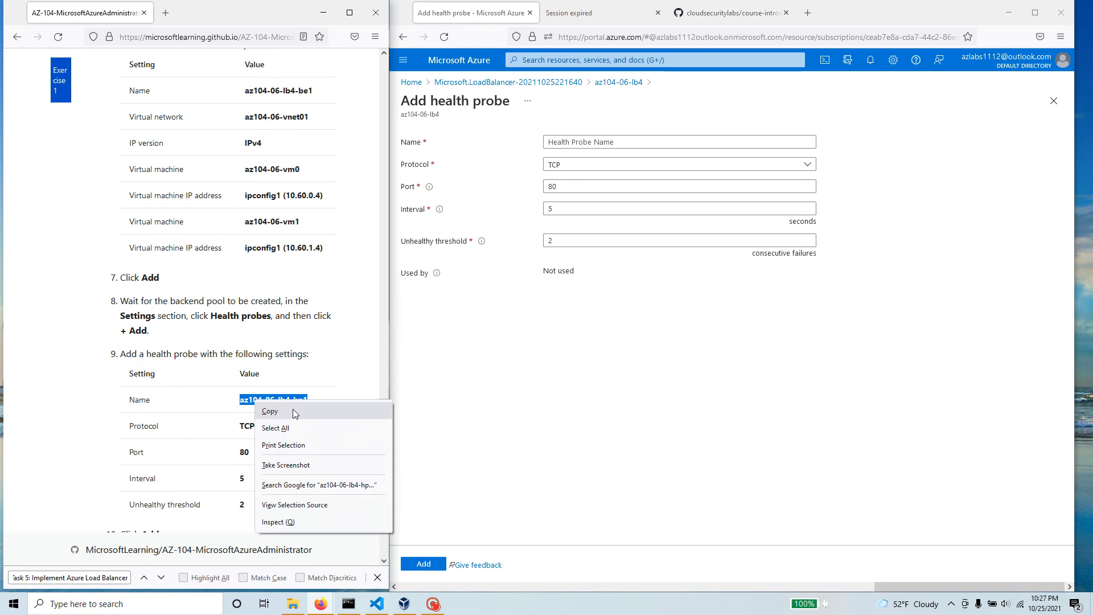
click(274, 411)
click(634, 143)
key(ctrl+v)
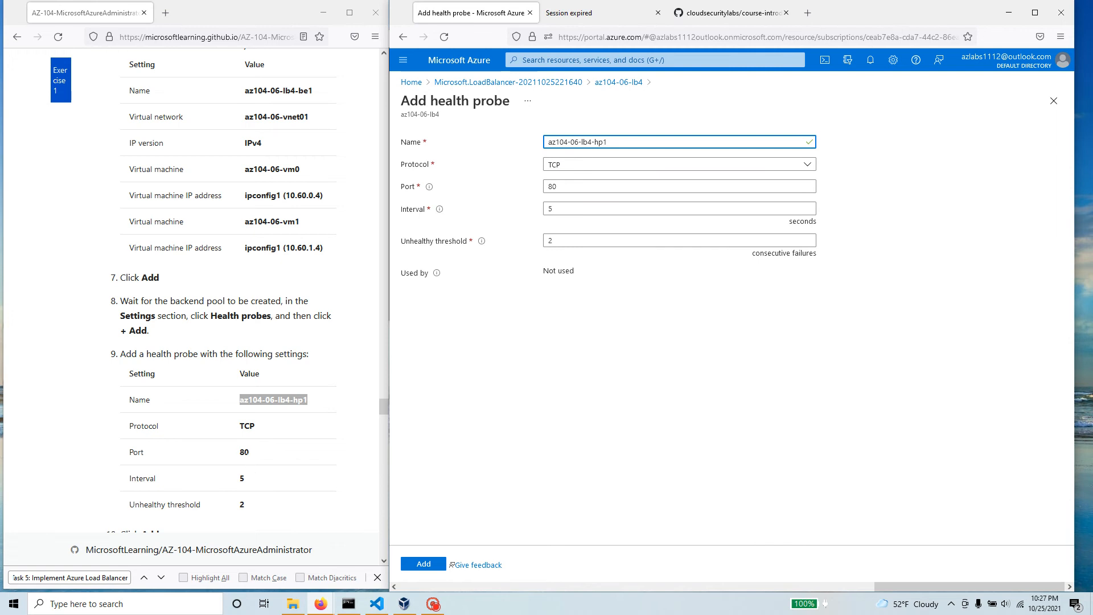
Submit the health probe with TCP, port 80, interval 5 and unhealthy threshold 2, and read the lab manual's load balancing rule instructions
drag(251, 452, 242, 452)
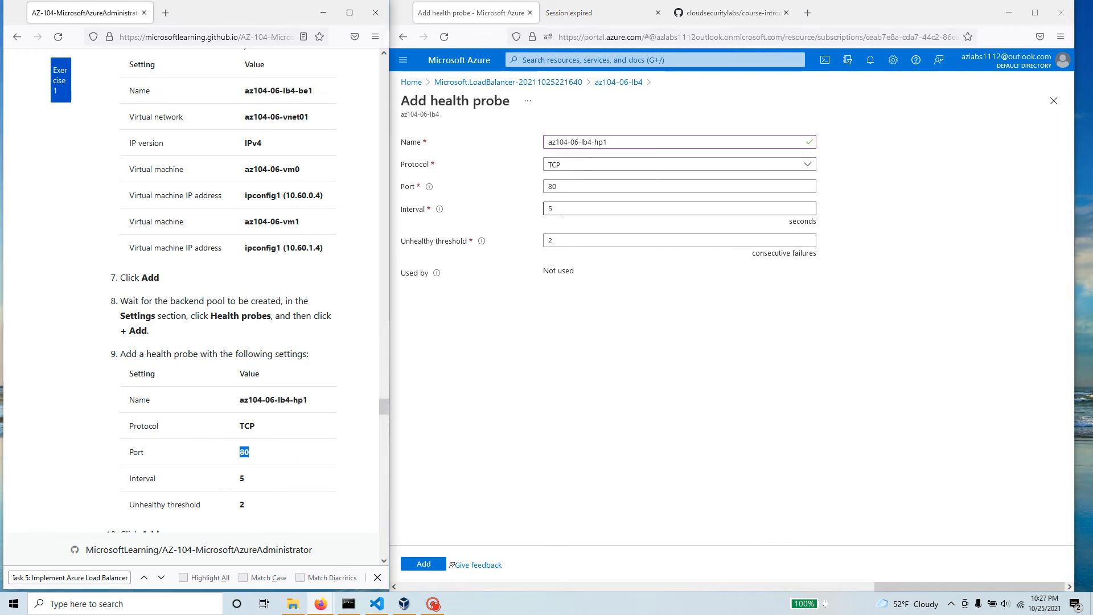
scroll(245, 486, down, 3)
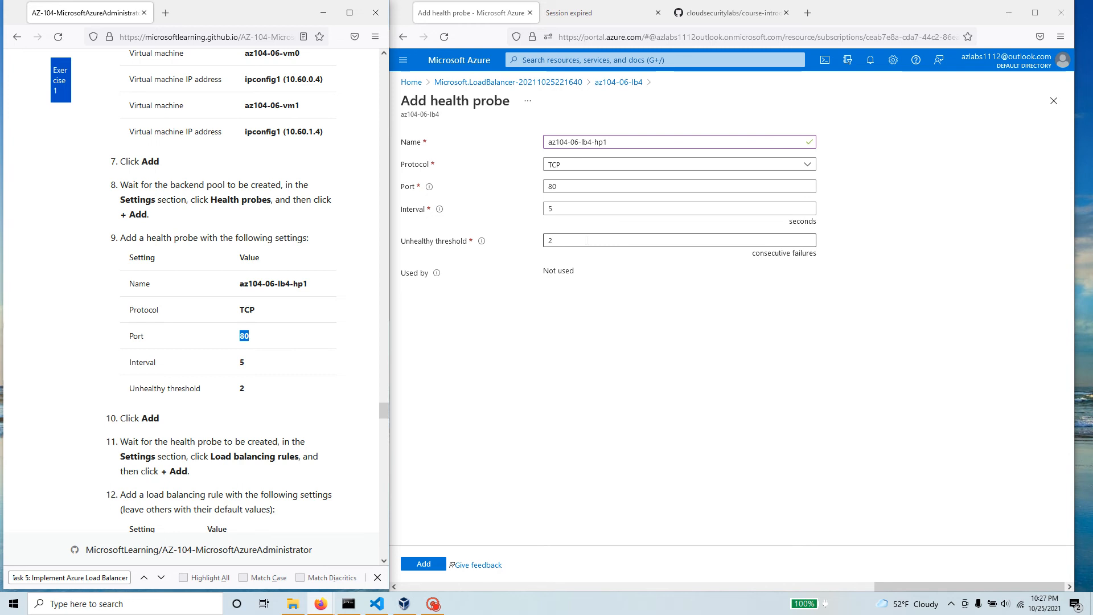
click(745, 265)
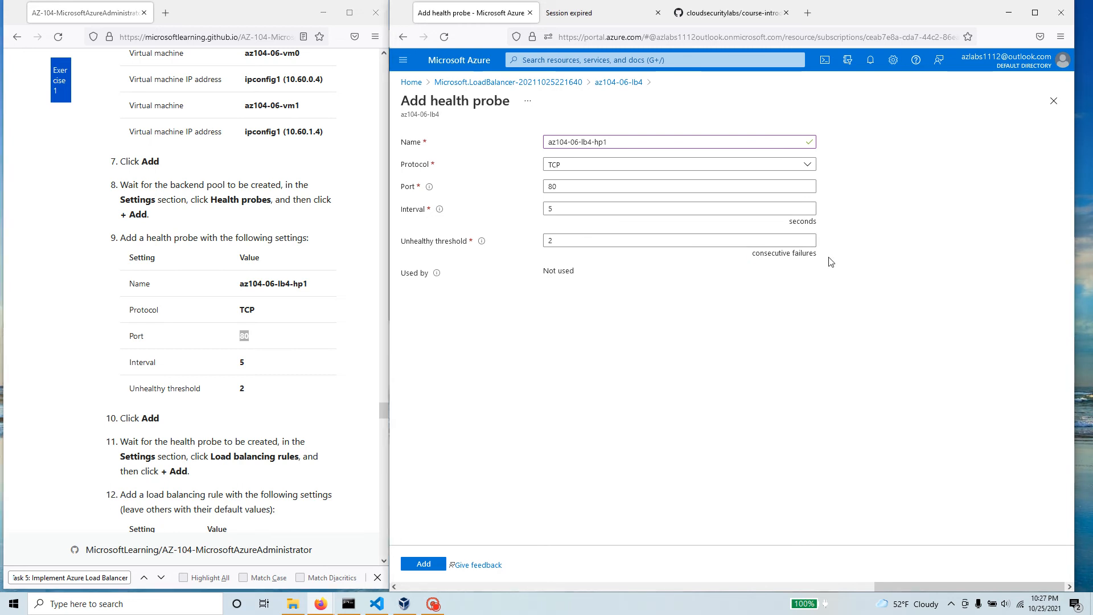
scroll(247, 409, down, 2)
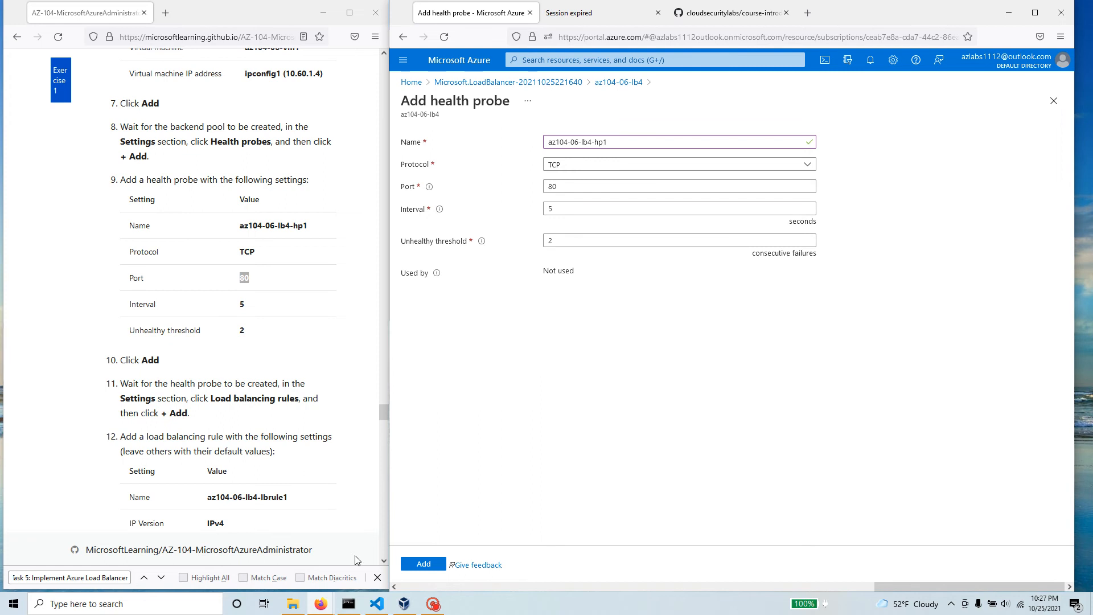
click(424, 565)
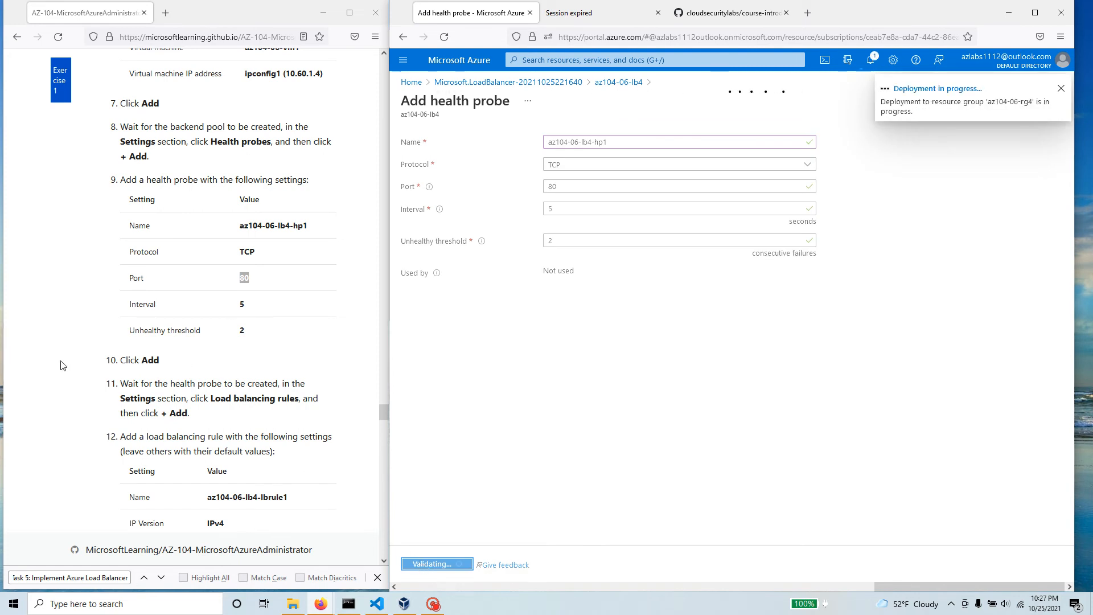
scroll(154, 409, down, 2)
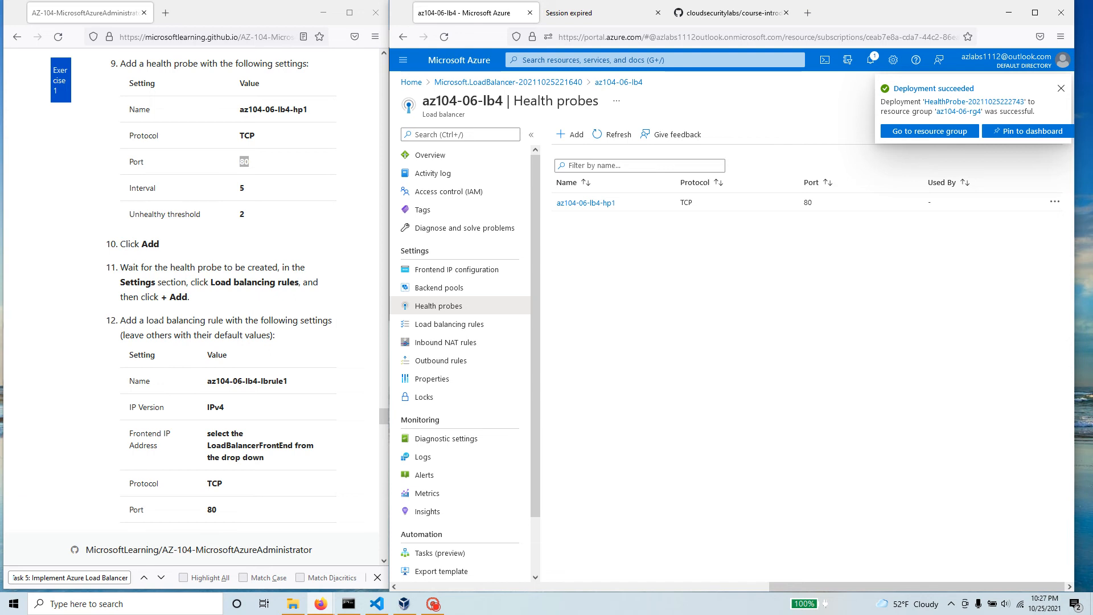
drag(158, 320, 328, 334)
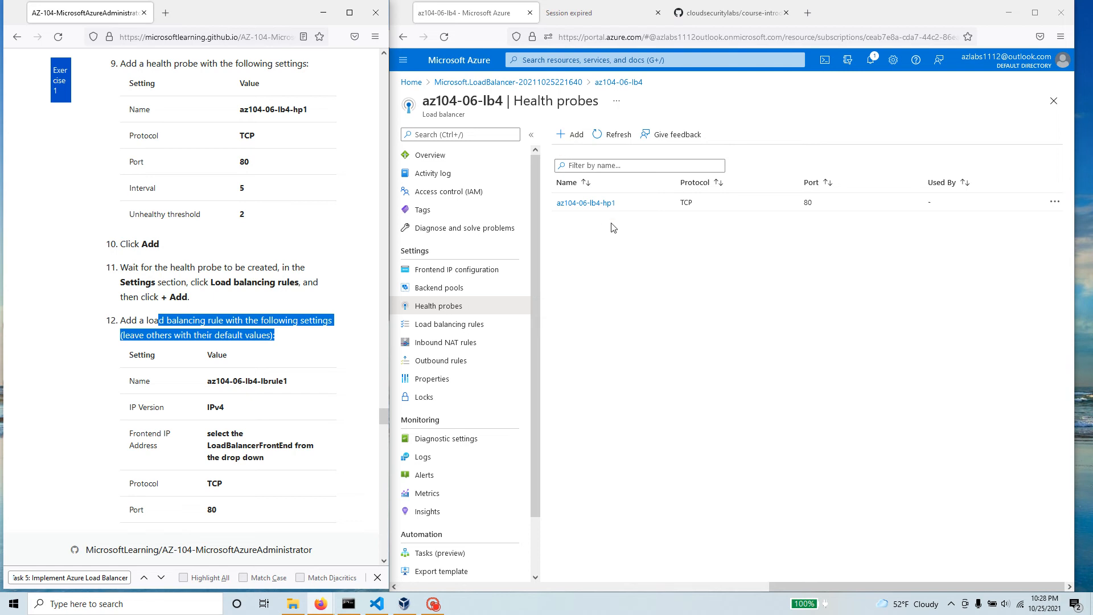
click(570, 134)
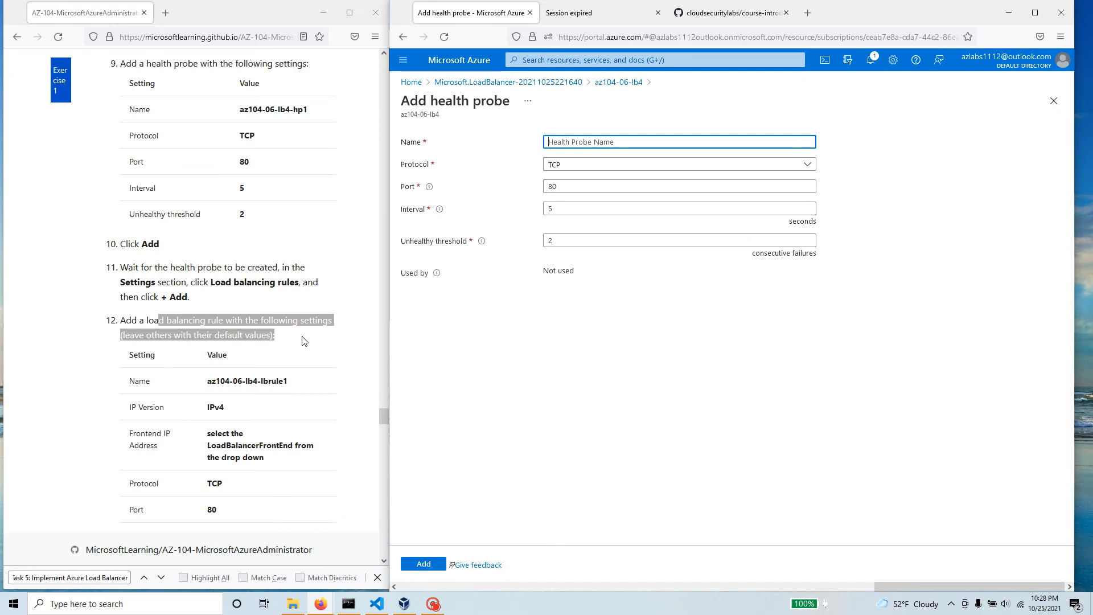
drag(294, 386, 208, 382)
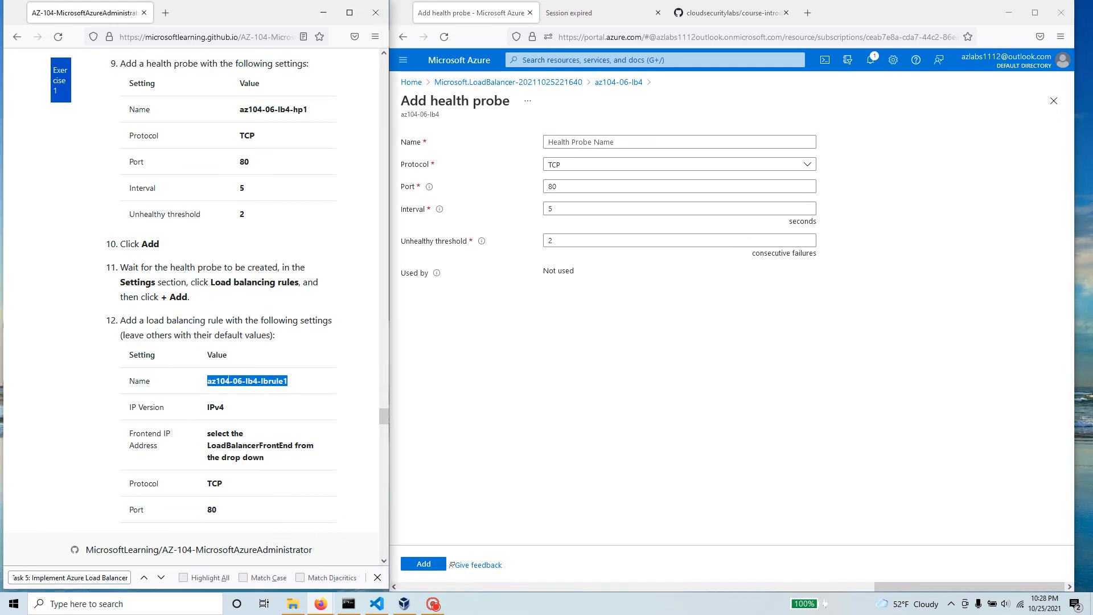
right_click(229, 380)
click(251, 391)
click(584, 144)
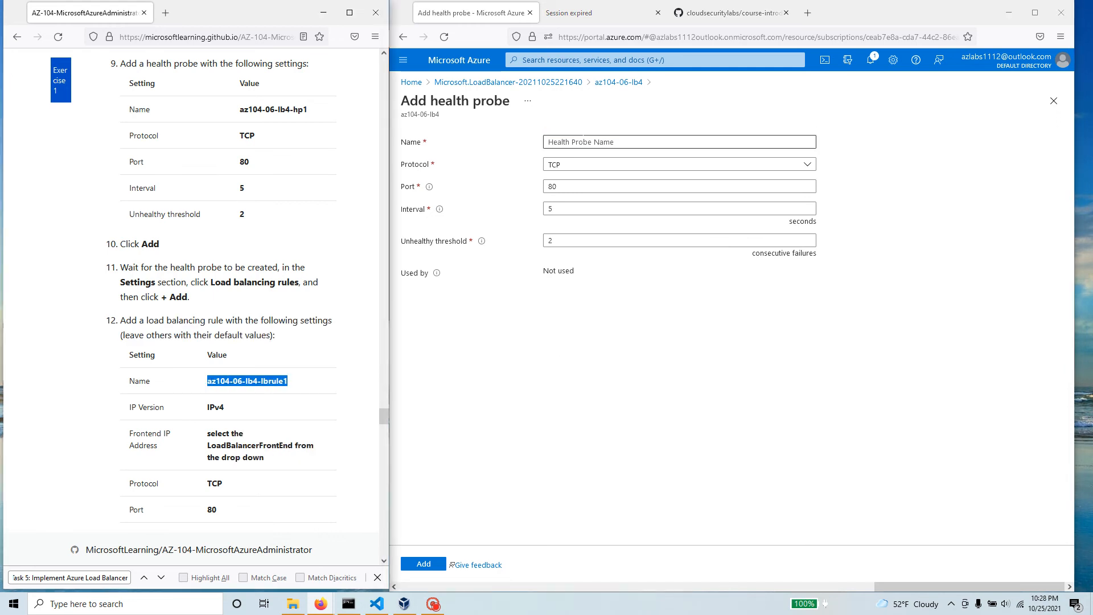
scroll(302, 150, up, 1)
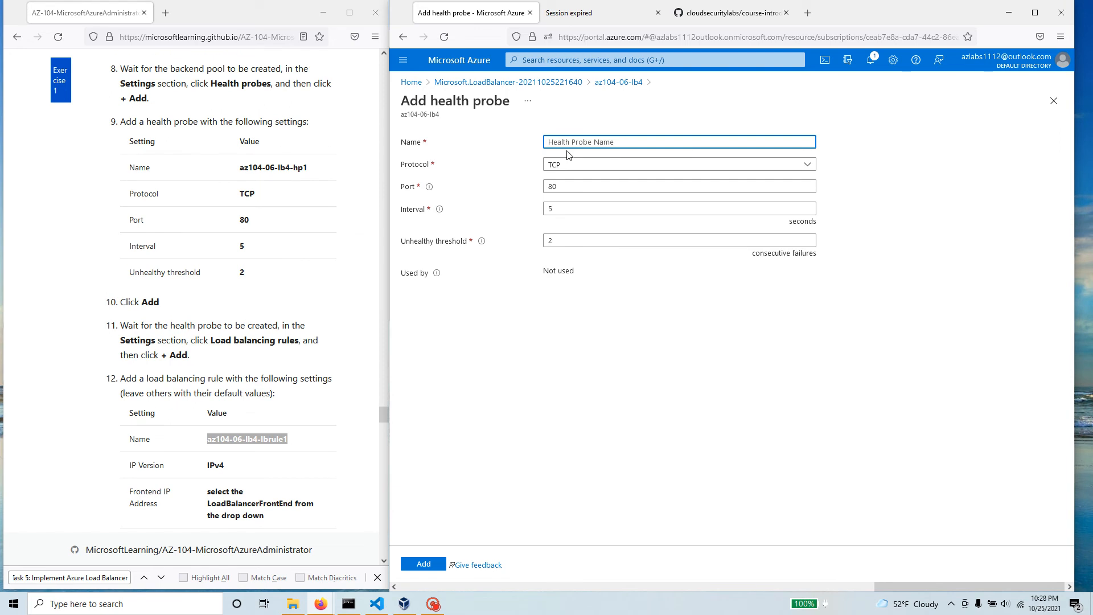
key(ctrl+v)
scroll(225, 436, down, 1)
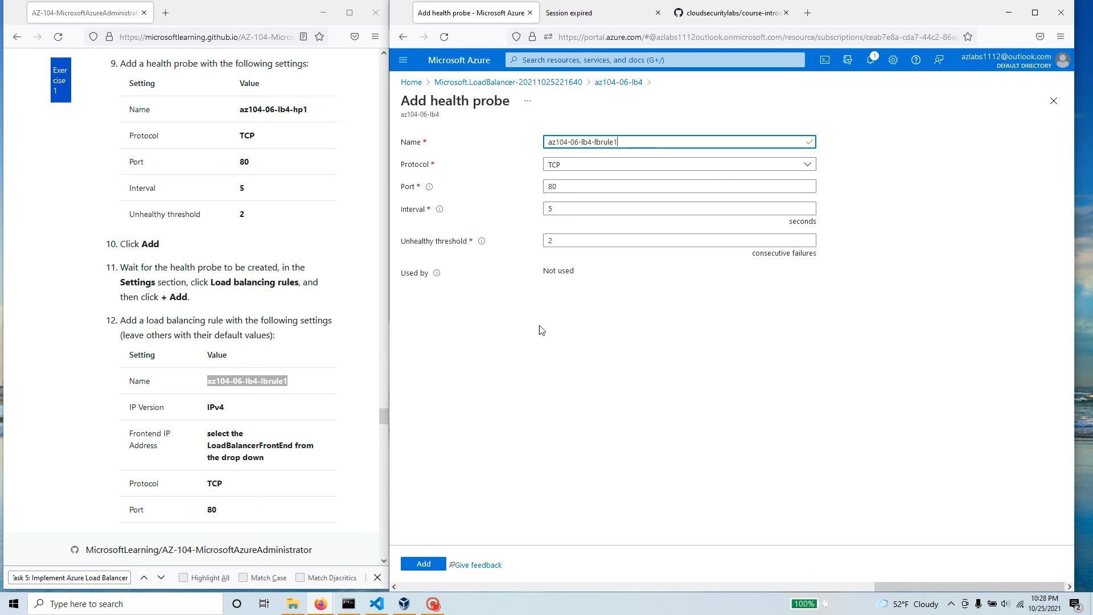
click(556, 83)
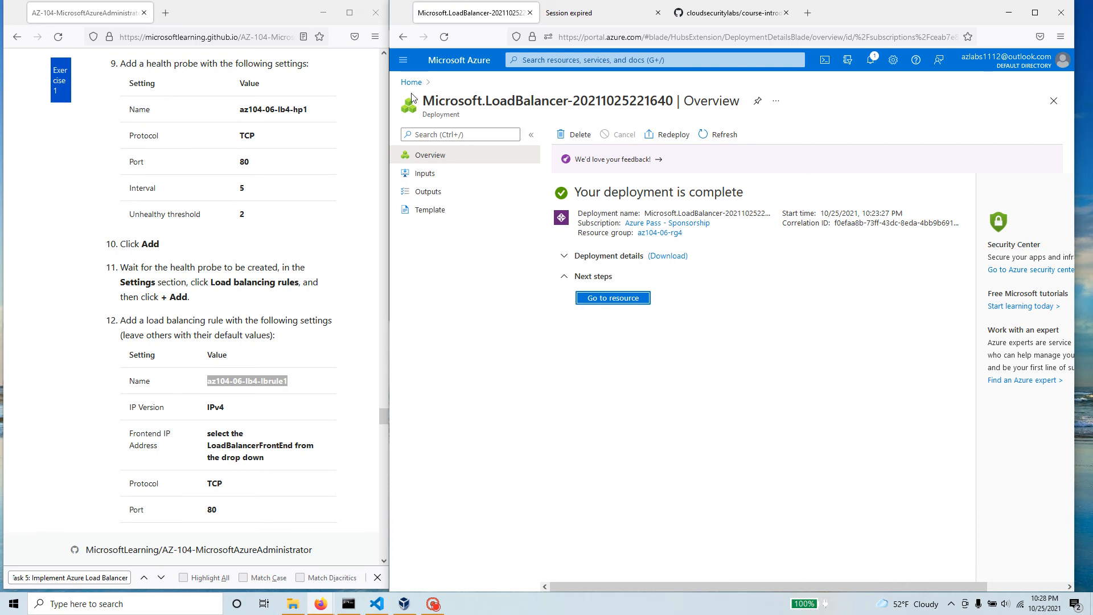
click(612, 297)
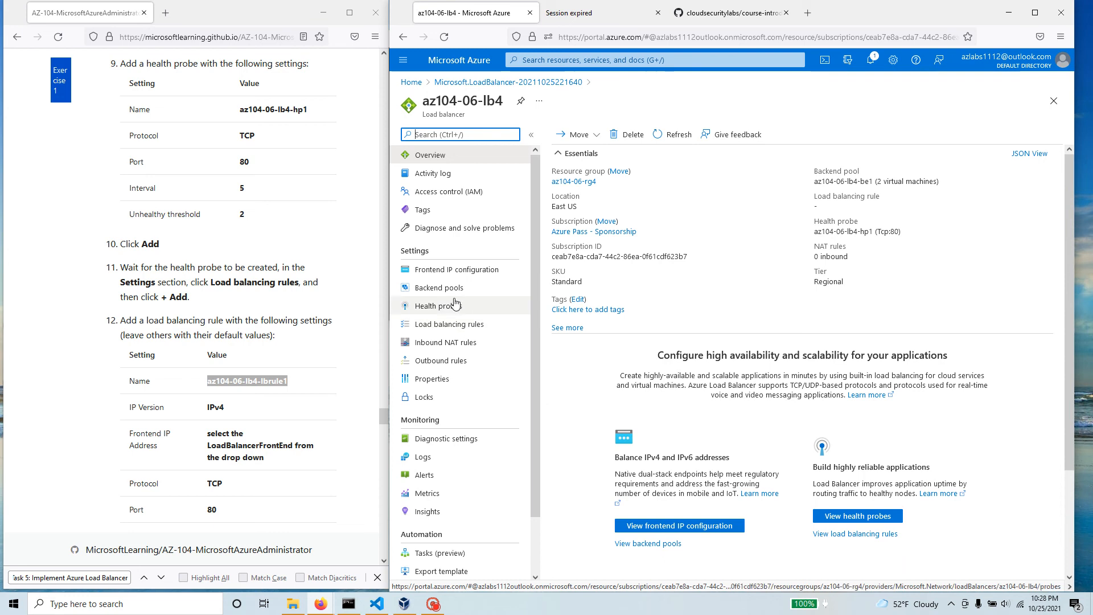
Start a new load balancing rule on az104-06-lb4 and name it az104-06-lb4-lbrule1, as listed in the lab manual
click(464, 327)
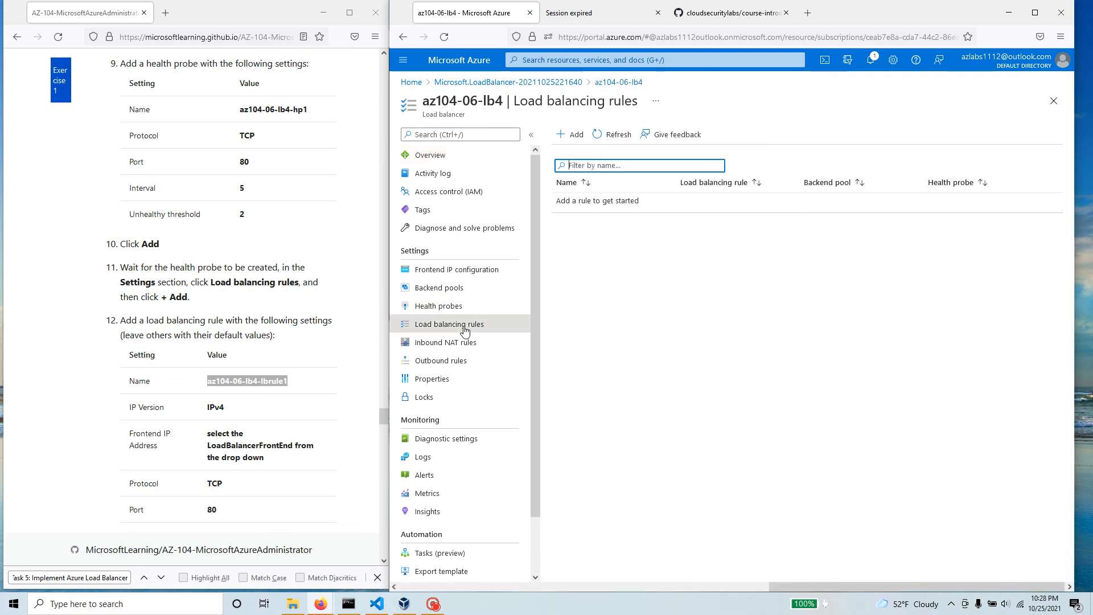
click(440, 307)
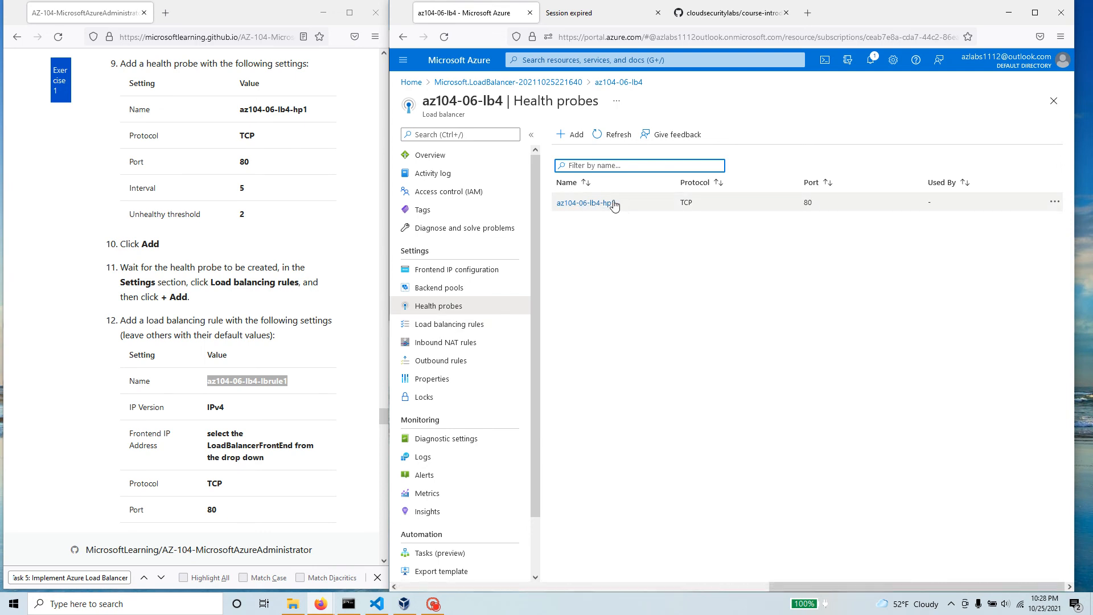
click(447, 326)
click(562, 135)
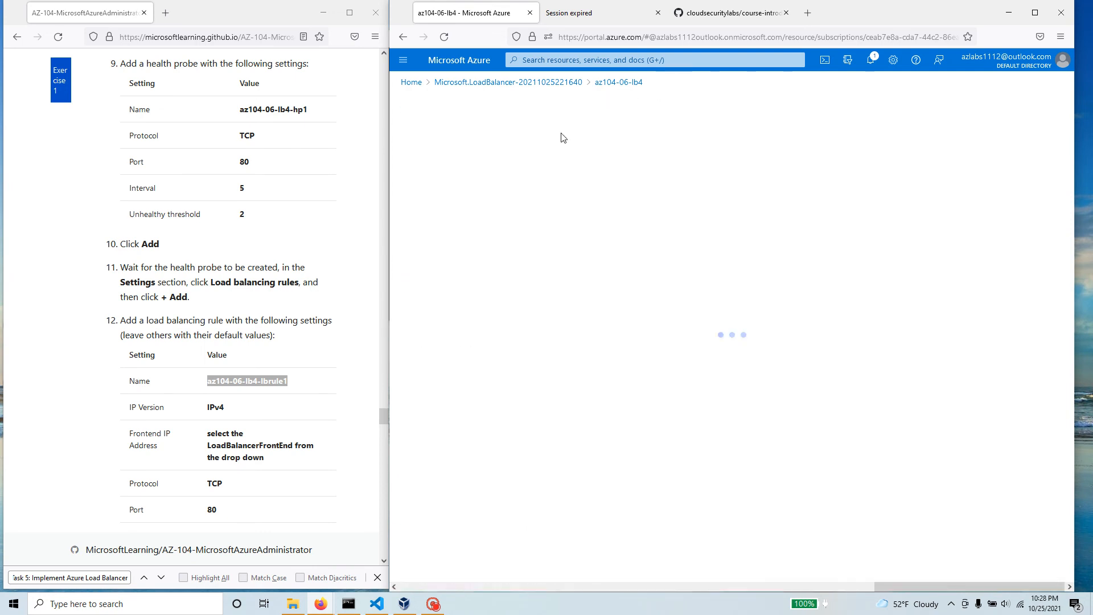
right_click(268, 381)
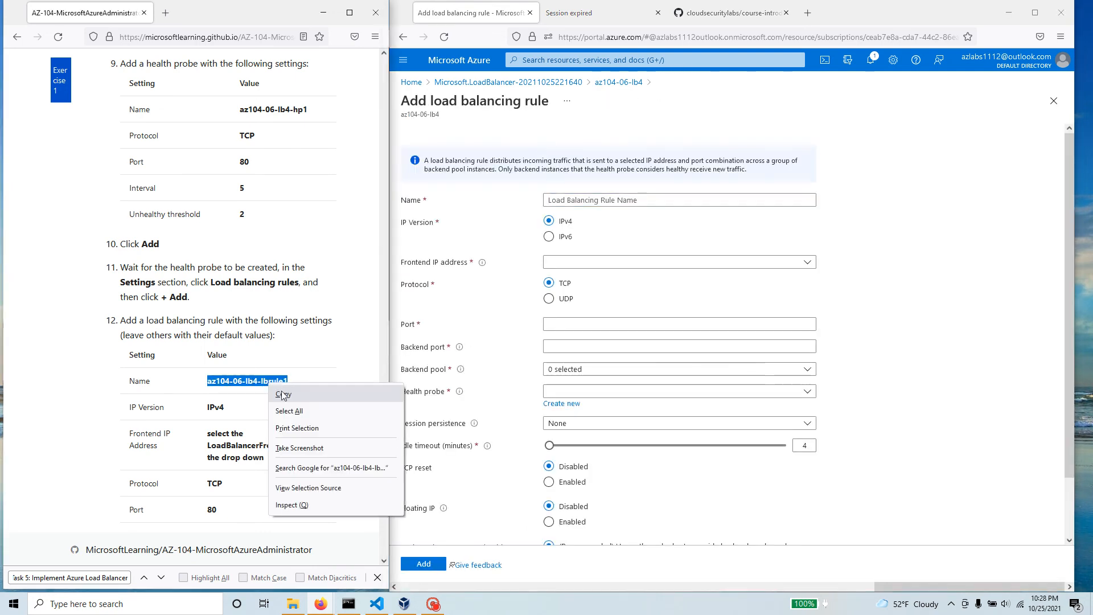
click(282, 392)
click(636, 199)
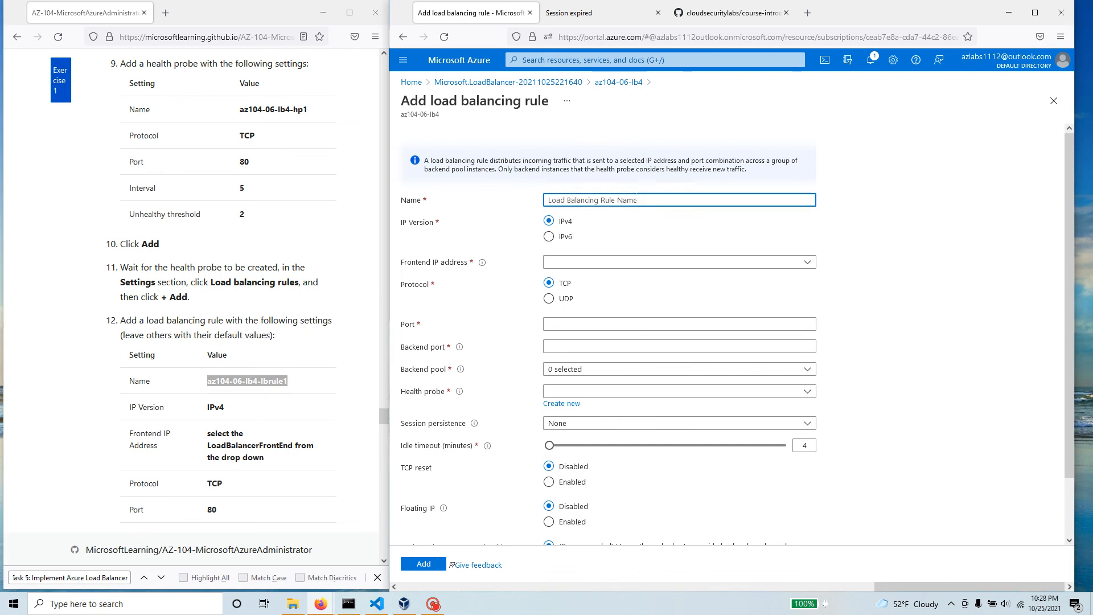
key(ctrl+v)
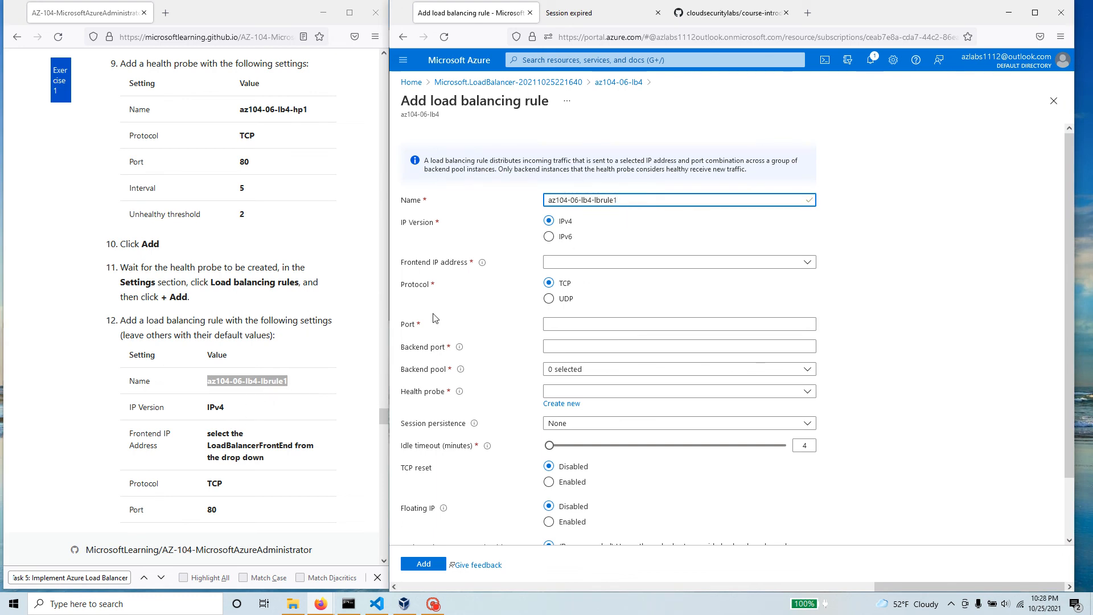
Set the load balancing rule's frontend IP address to az104-06-fe1 and both its port and backend port to 80
click(733, 264)
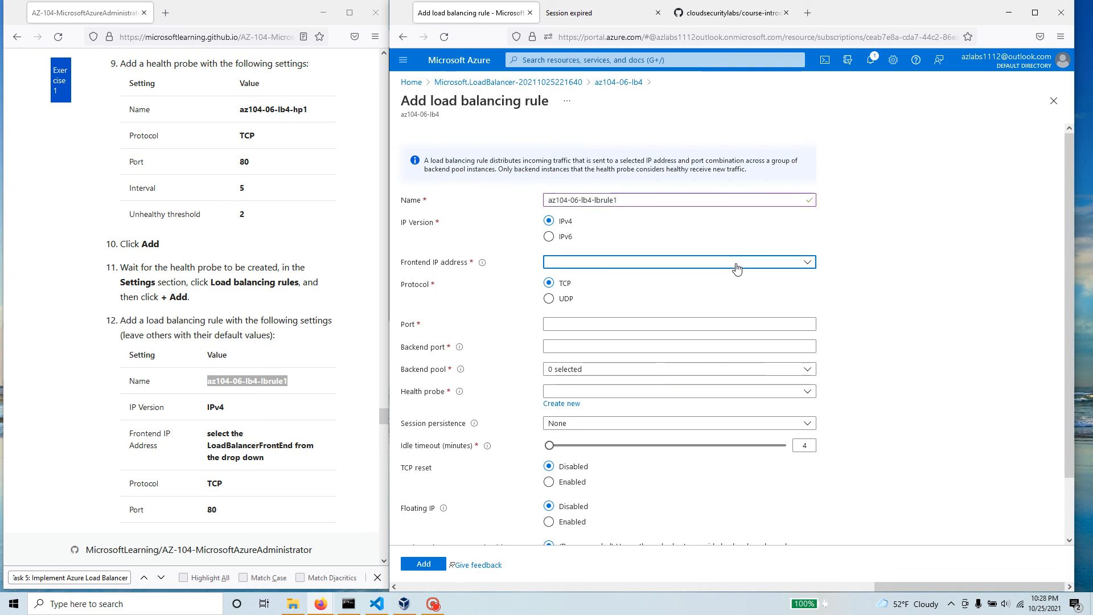
click(617, 301)
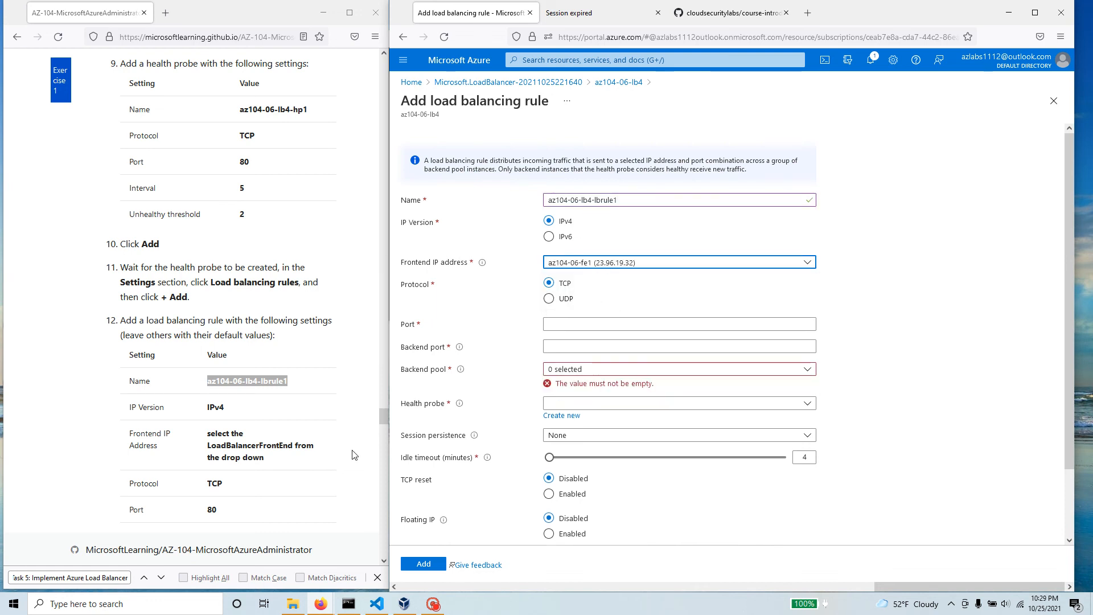
scroll(351, 455, down, 3)
scroll(351, 455, down, 4)
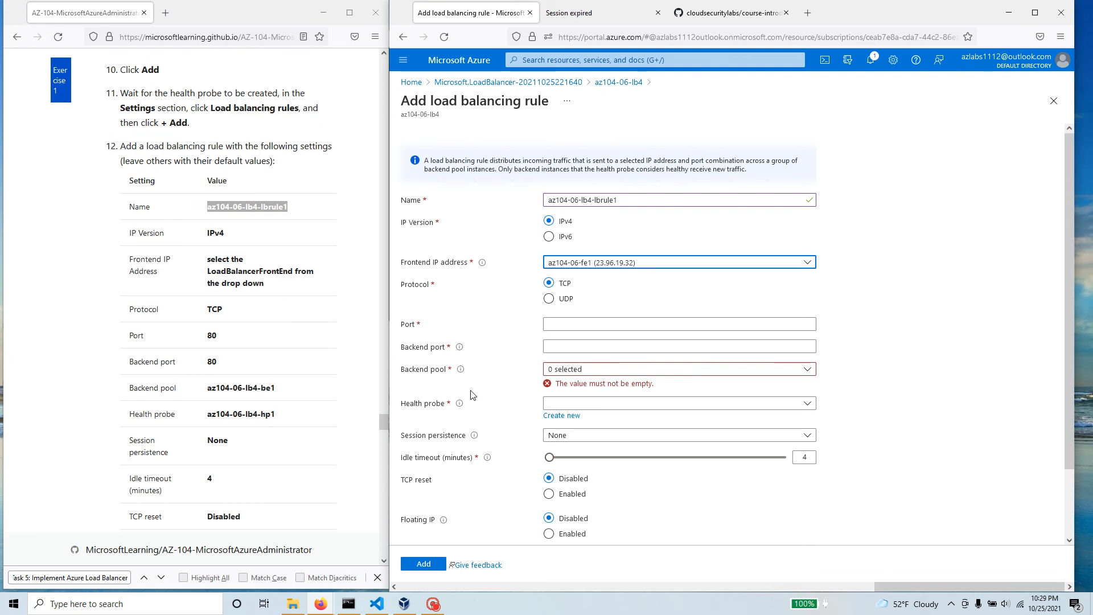
drag(222, 341, 204, 341)
click(561, 324)
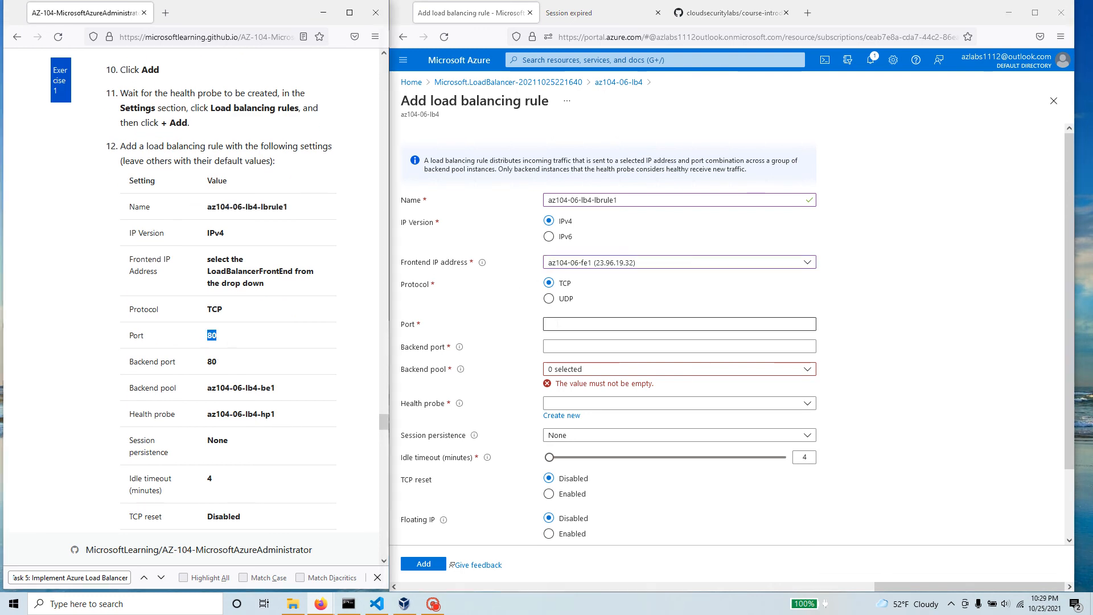
key(ctrl+v)
key(Tab)
key(ctrl+v)
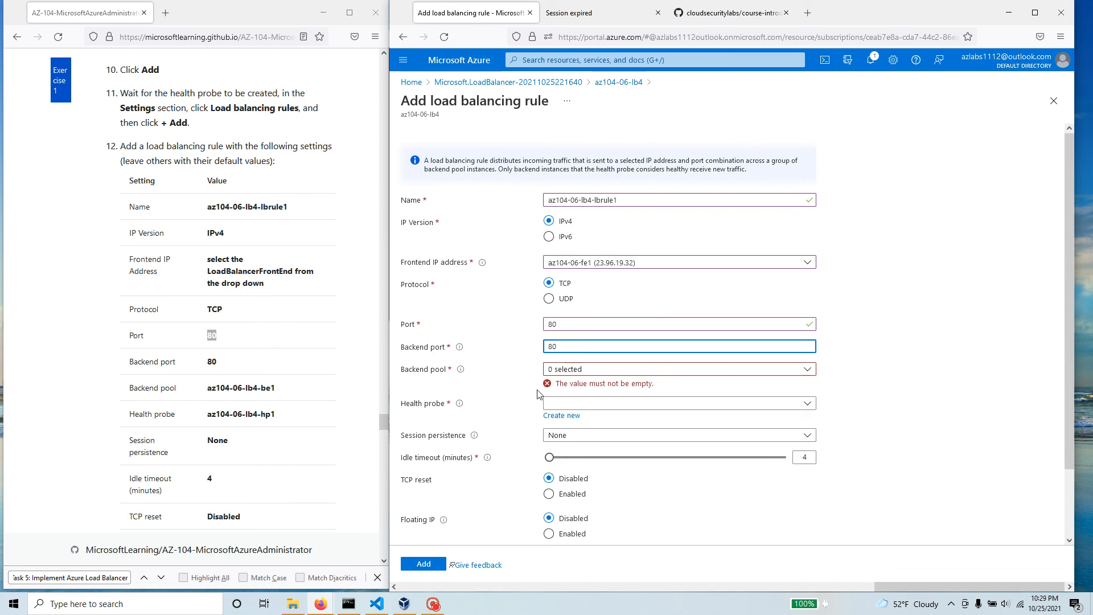
Select az104-06-lb4-be1 as the load balancing rule's backend pool
click(587, 369)
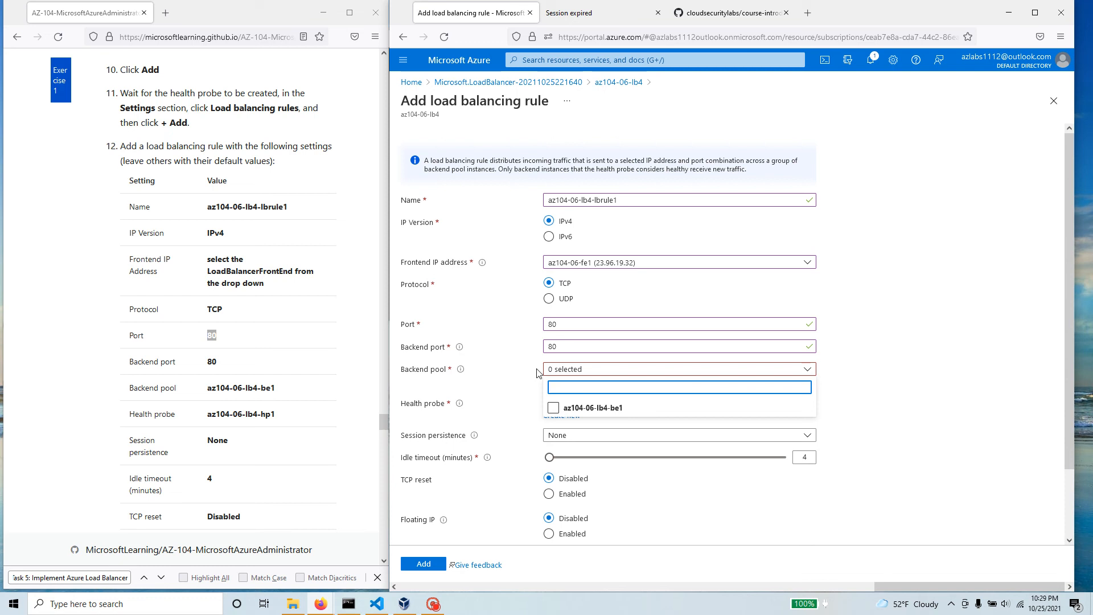
click(553, 407)
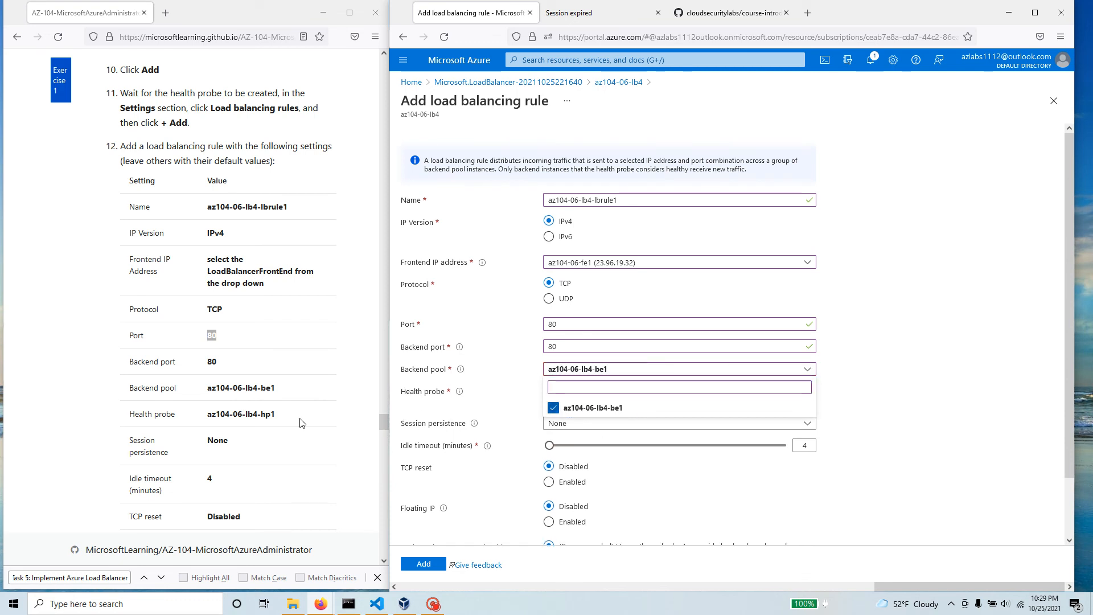
click(788, 387)
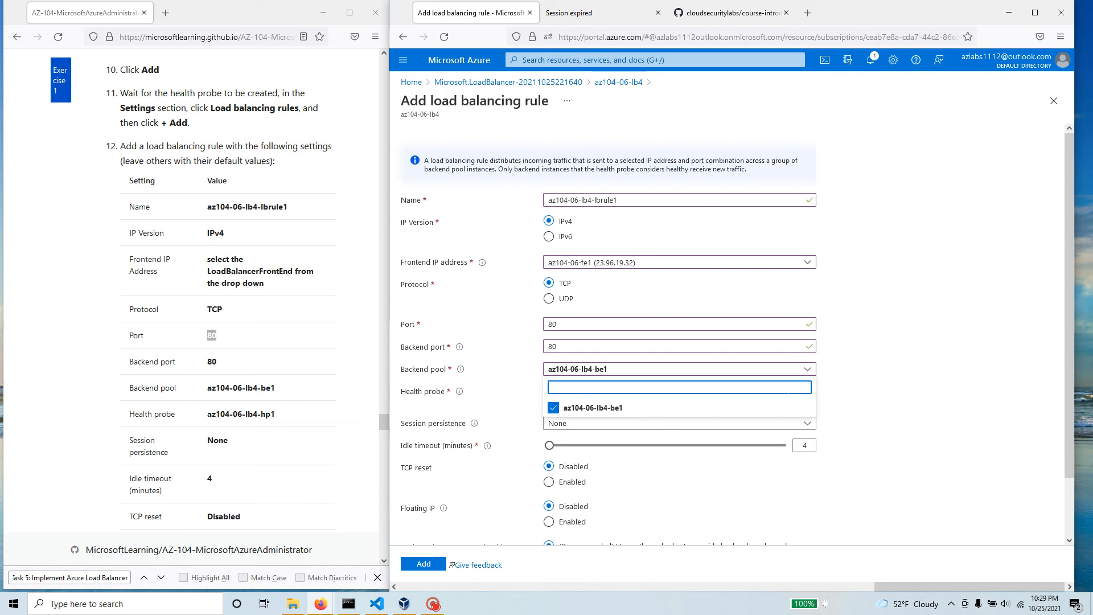
click(554, 408)
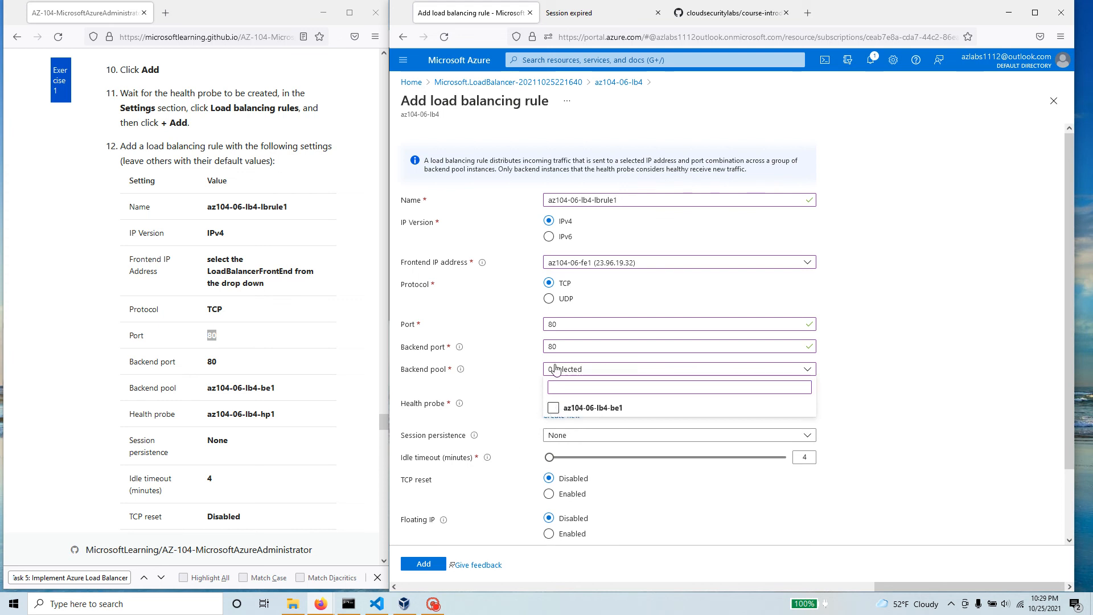
click(652, 371)
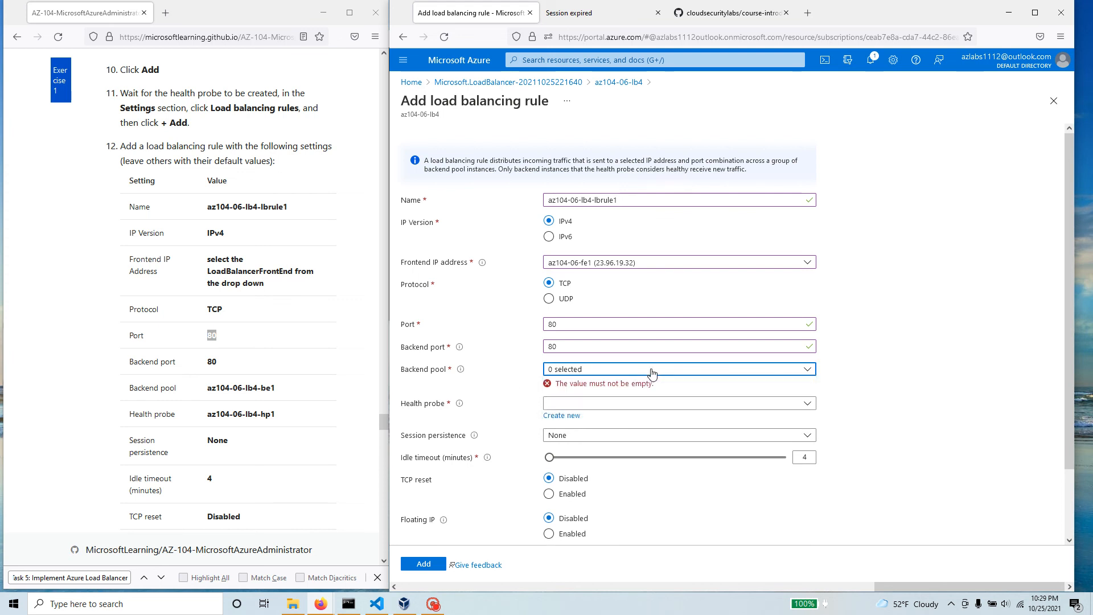
click(807, 369)
click(552, 407)
click(979, 395)
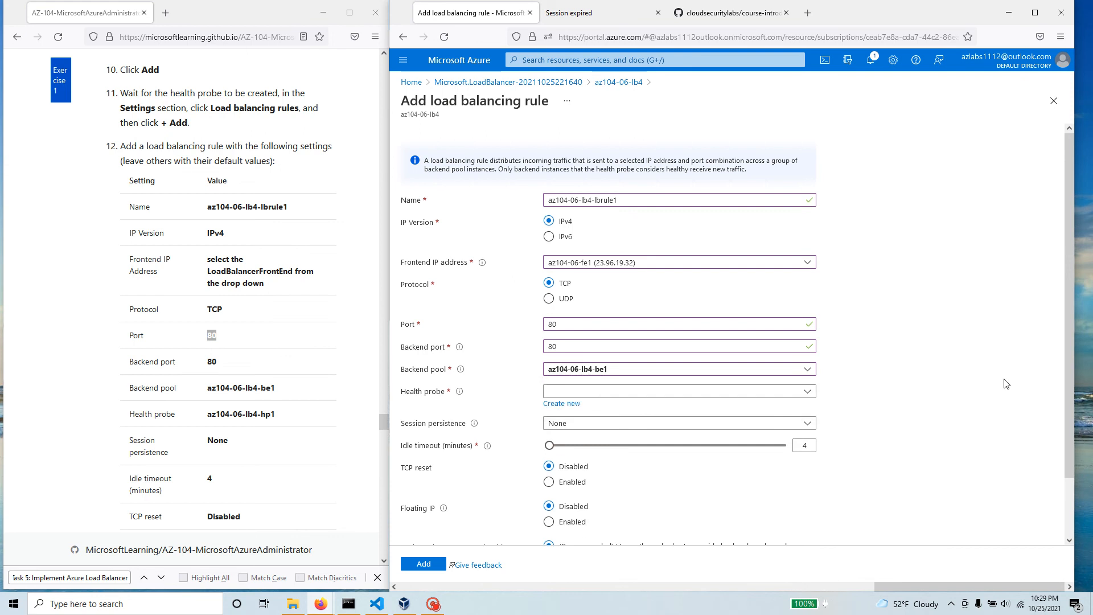
Set the rule's health probe to az104-06-lb4-hp1 and choose None for session persistence
click(804, 393)
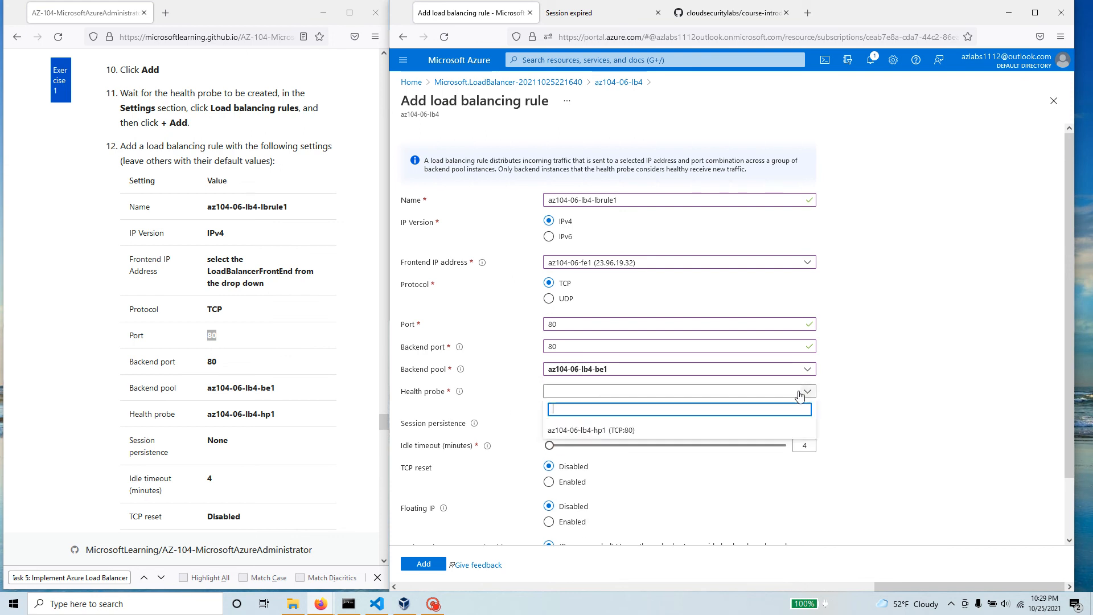
click(598, 431)
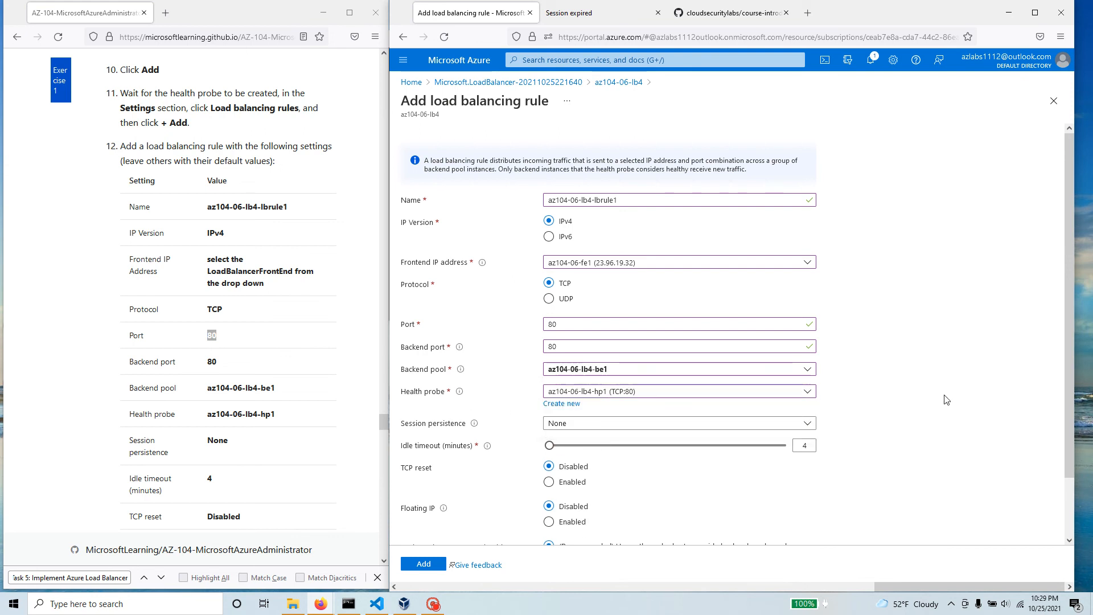
click(291, 408)
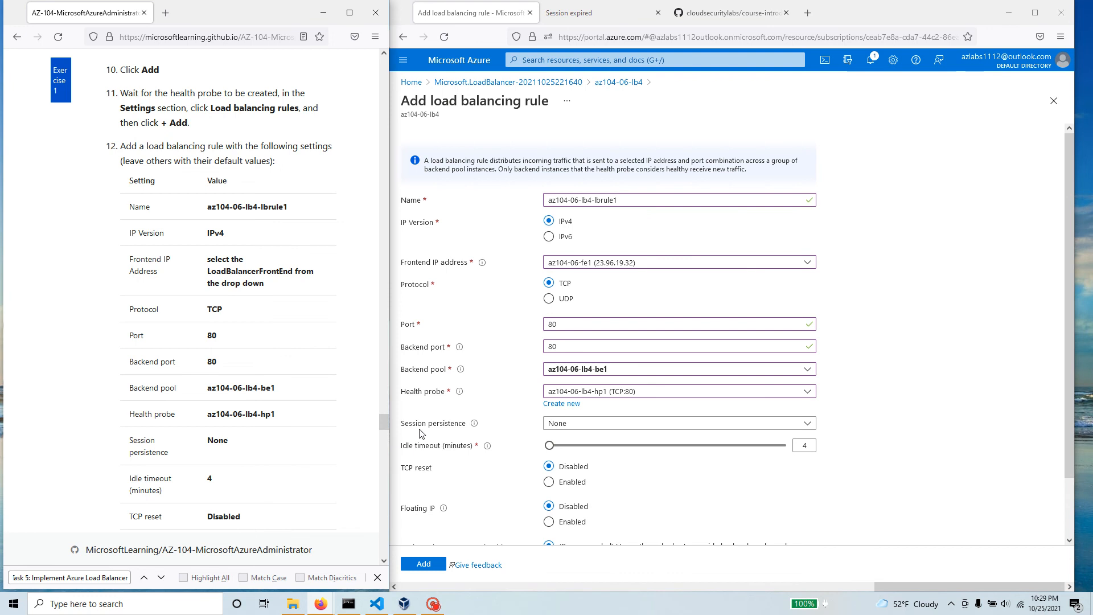
click(585, 428)
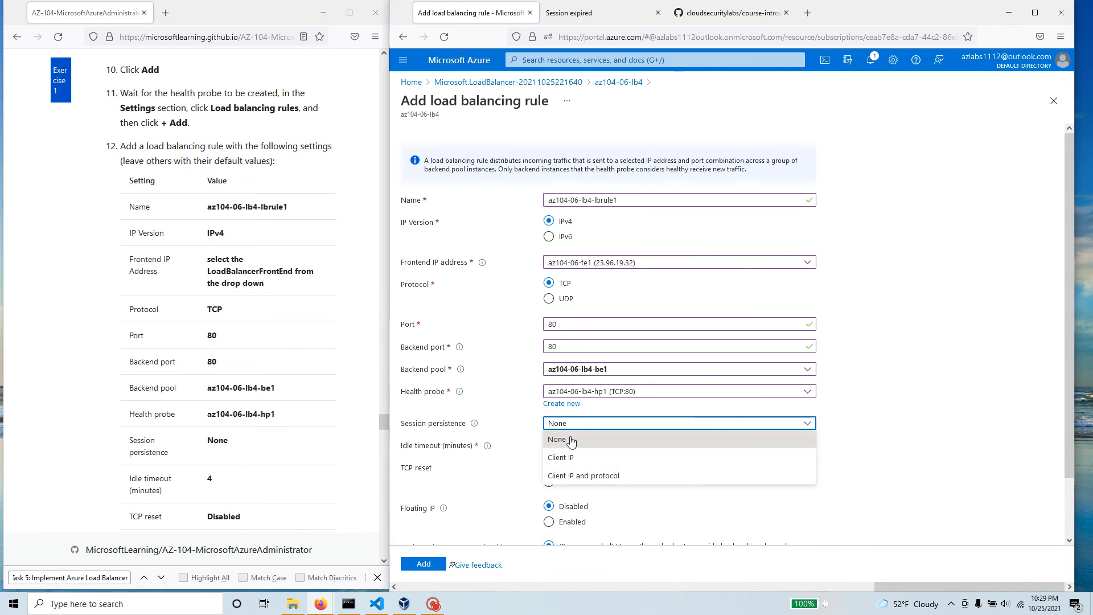
click(591, 440)
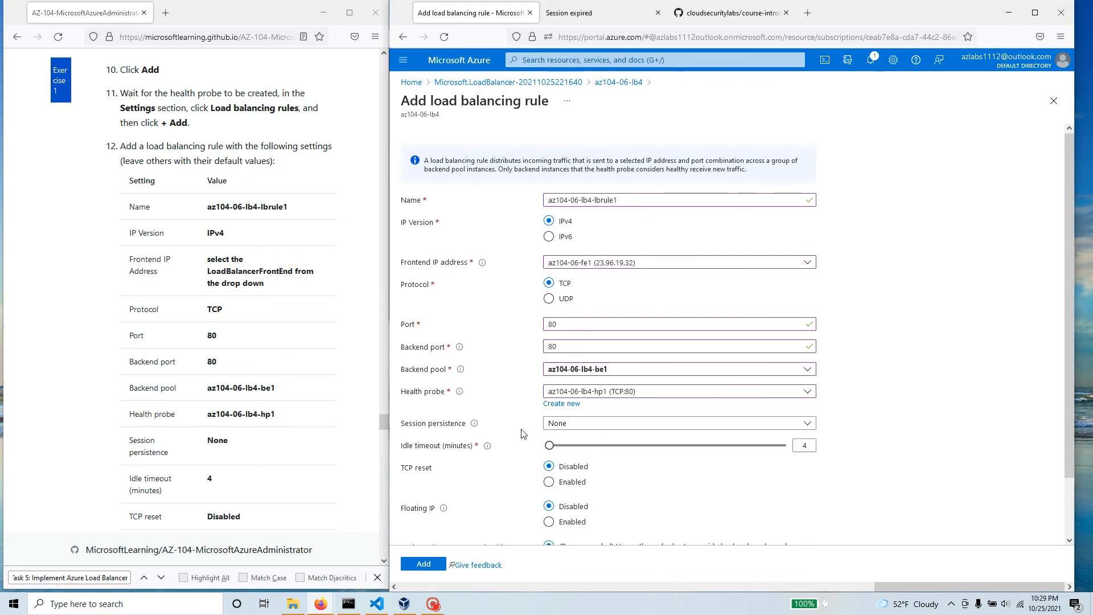
Check the rule's remaining default settings against the lab manual and submit the load balancing rule
scroll(520, 434, down, 2)
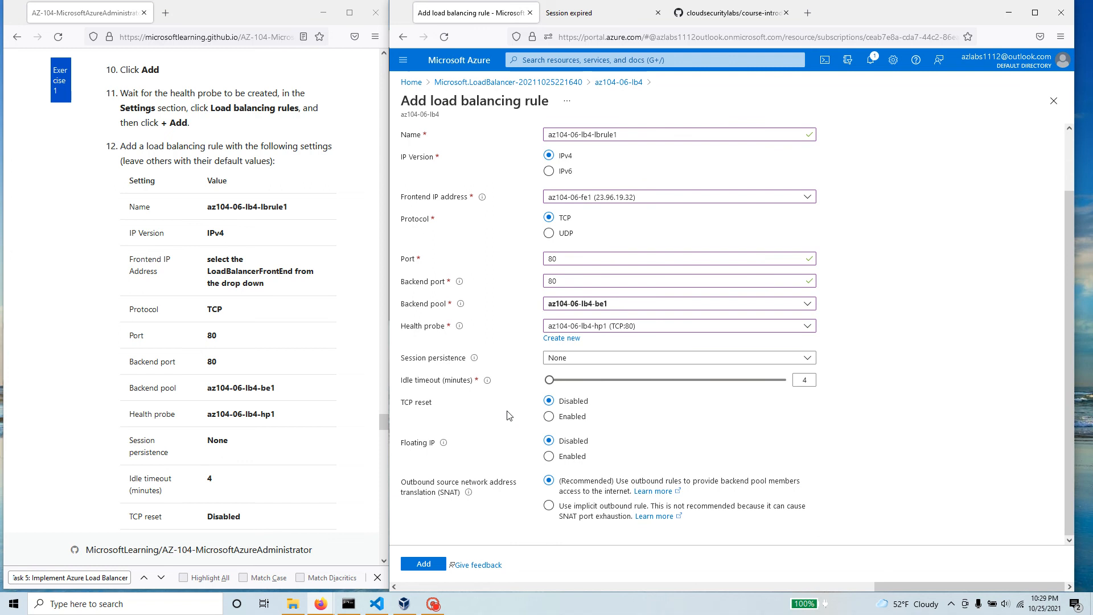
mouse_move(475, 360)
mouse_move(490, 383)
scroll(210, 474, down, 3)
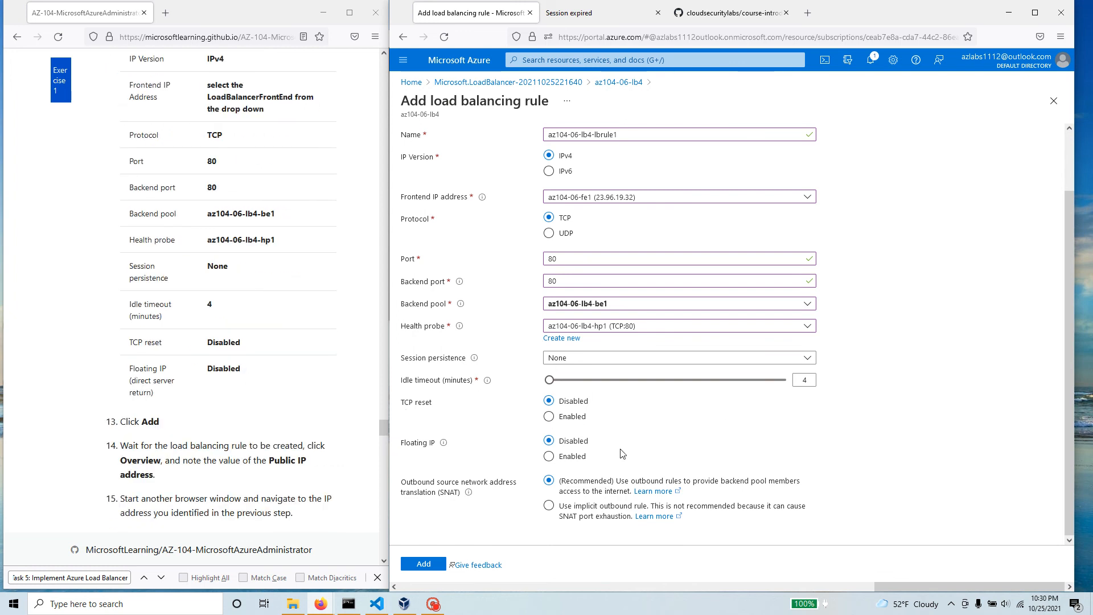
scroll(178, 351, down, 2)
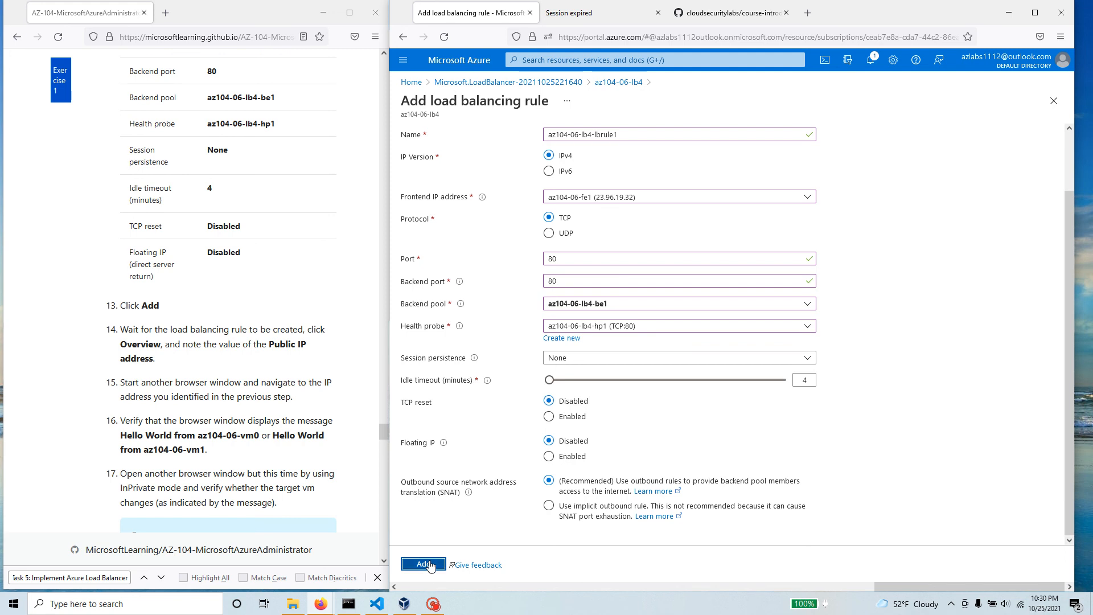
click(428, 563)
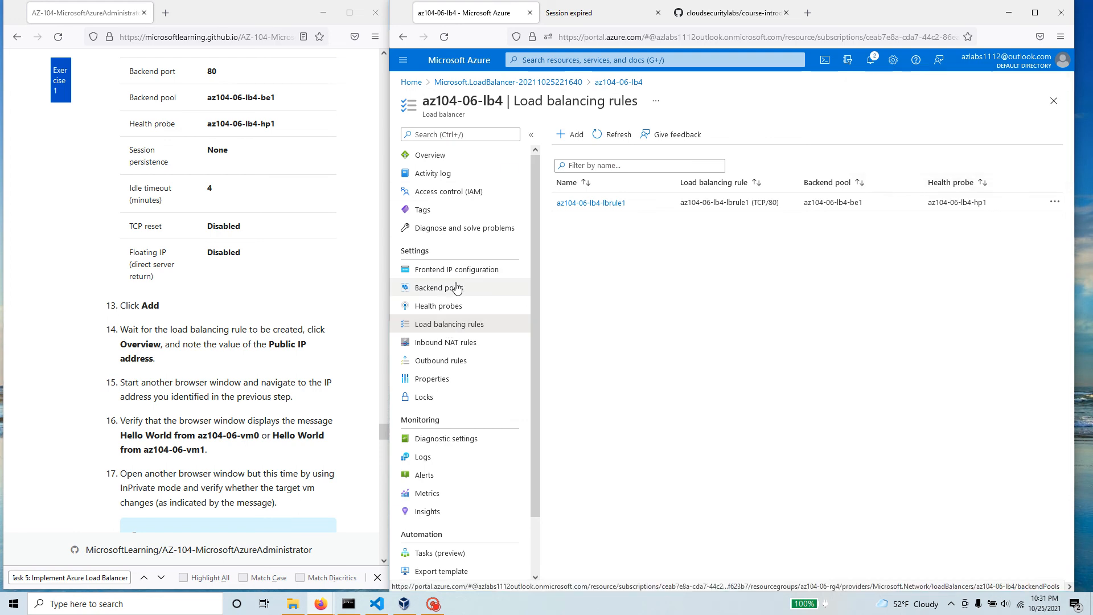
Read the manual's public IP instruction and expand the overview details of az104-06-lb4 to show its public IP address
click(455, 308)
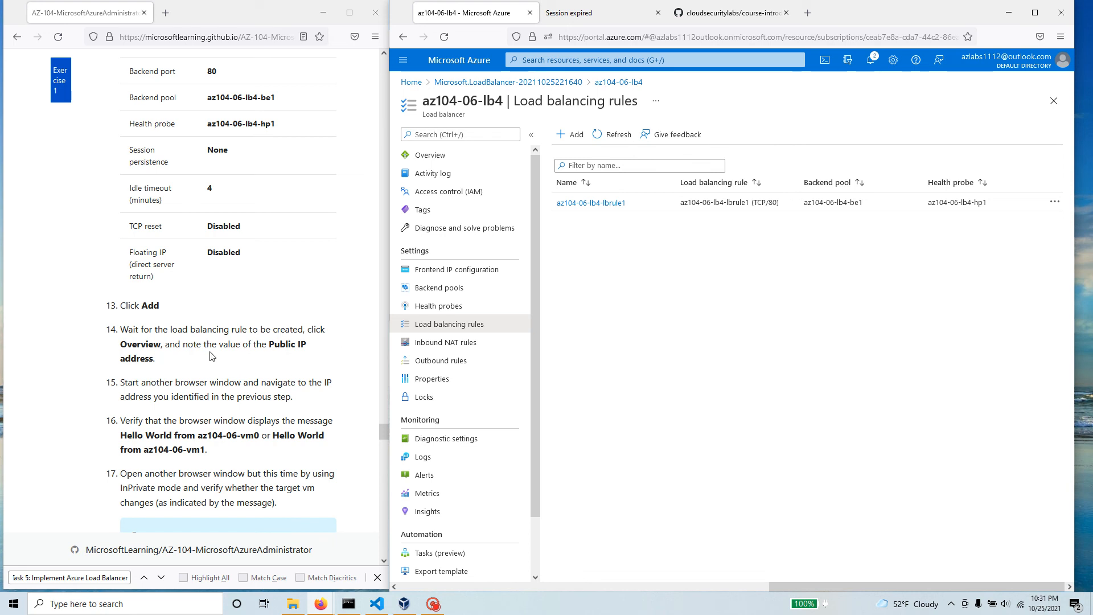
drag(267, 345, 317, 359)
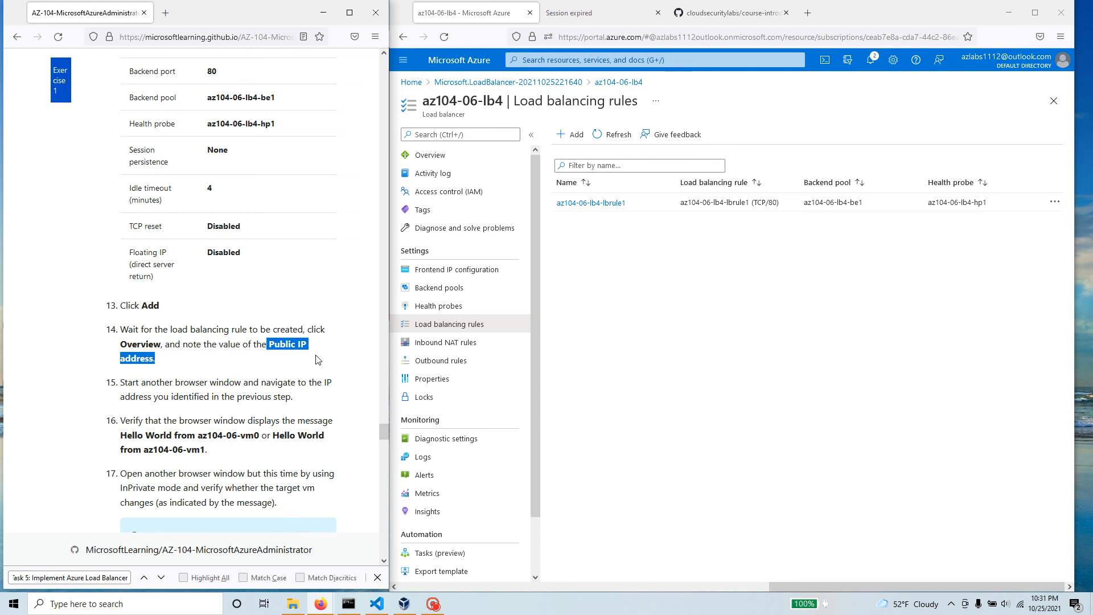
click(445, 162)
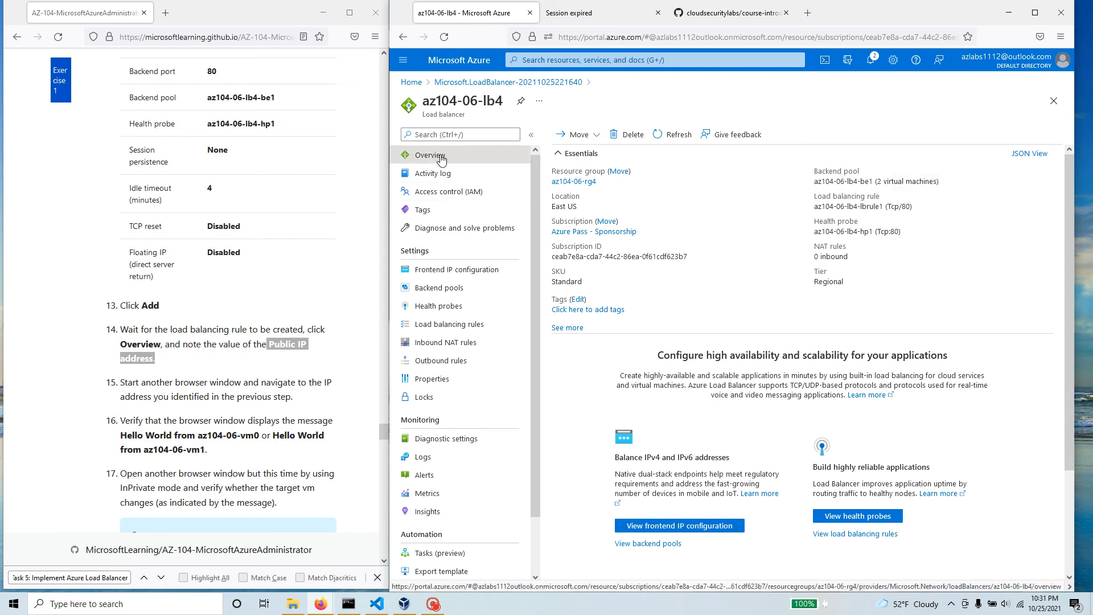
scroll(836, 318, down, 4)
scroll(837, 319, up, 4)
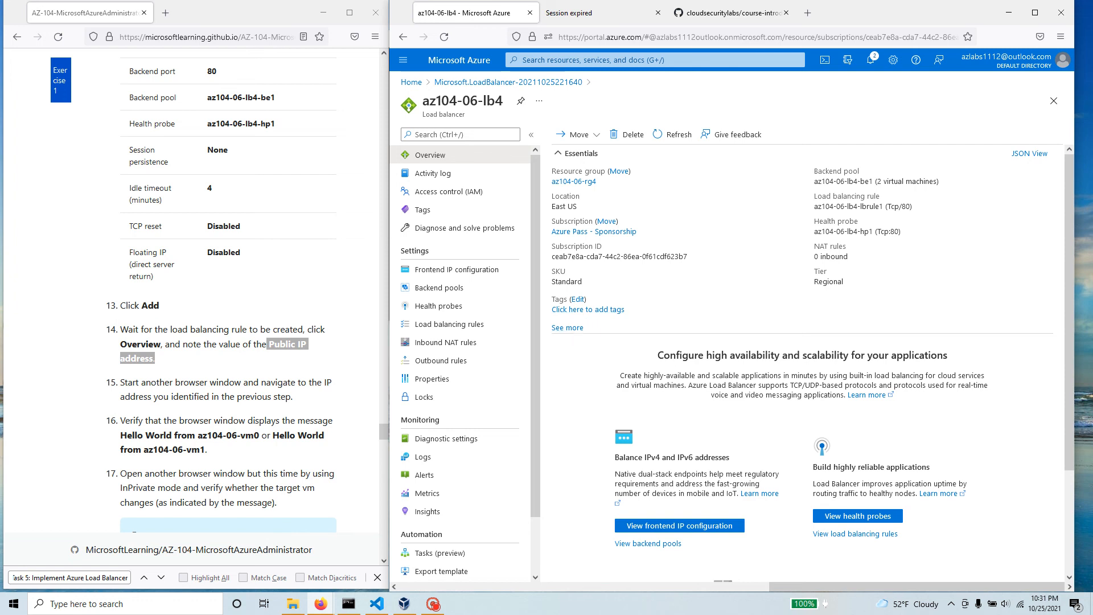
scroll(775, 401, down, 2)
scroll(775, 401, up, 2)
scroll(691, 235, down, 3)
scroll(685, 235, up, 3)
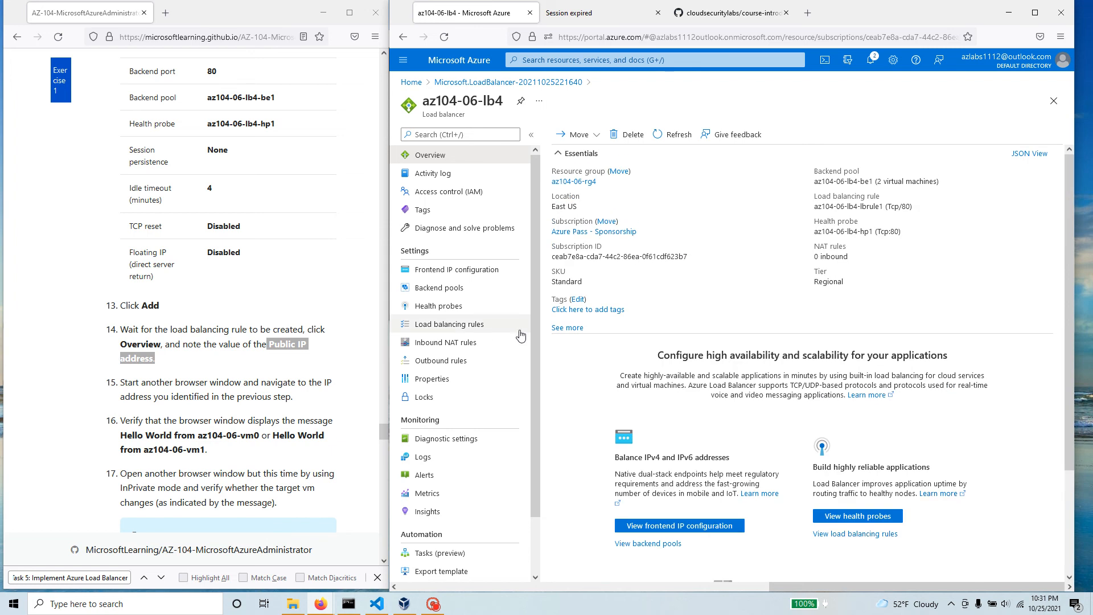
click(575, 329)
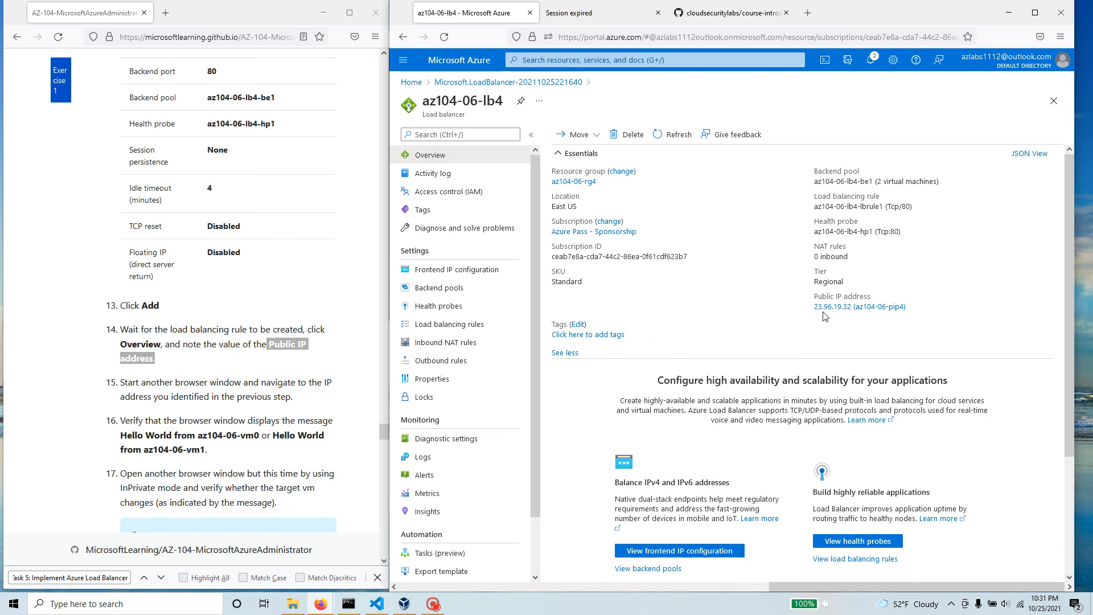
Copy the load balancer's public IP address into a new Notepad document and minimize it
click(912, 306)
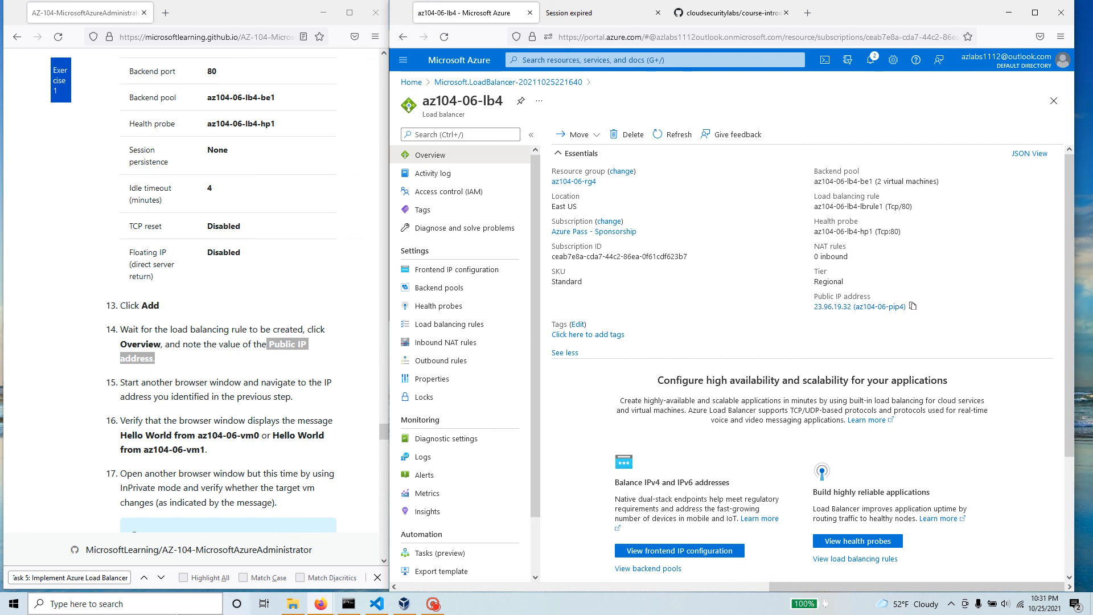
click(125, 603)
text(not)
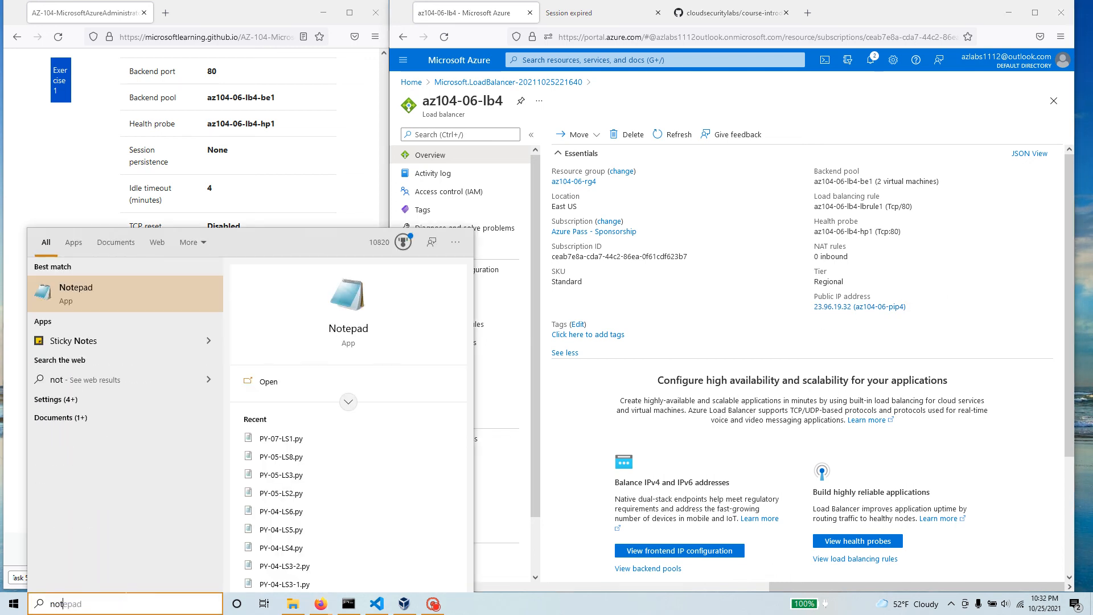
key(Return)
text(23.96.19.32 (az104-06-pip4))
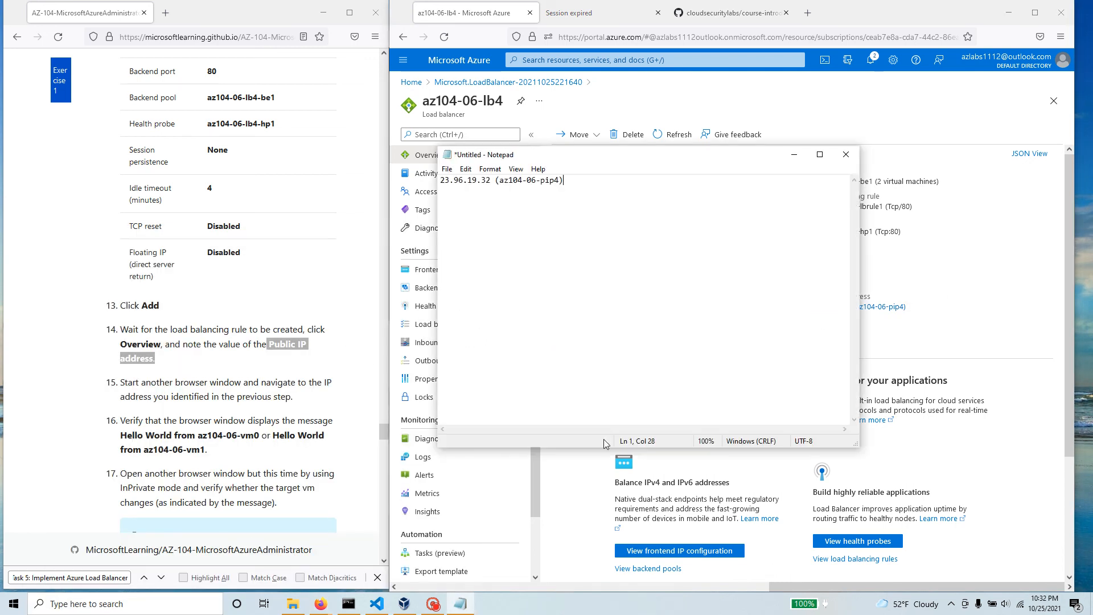
click(794, 154)
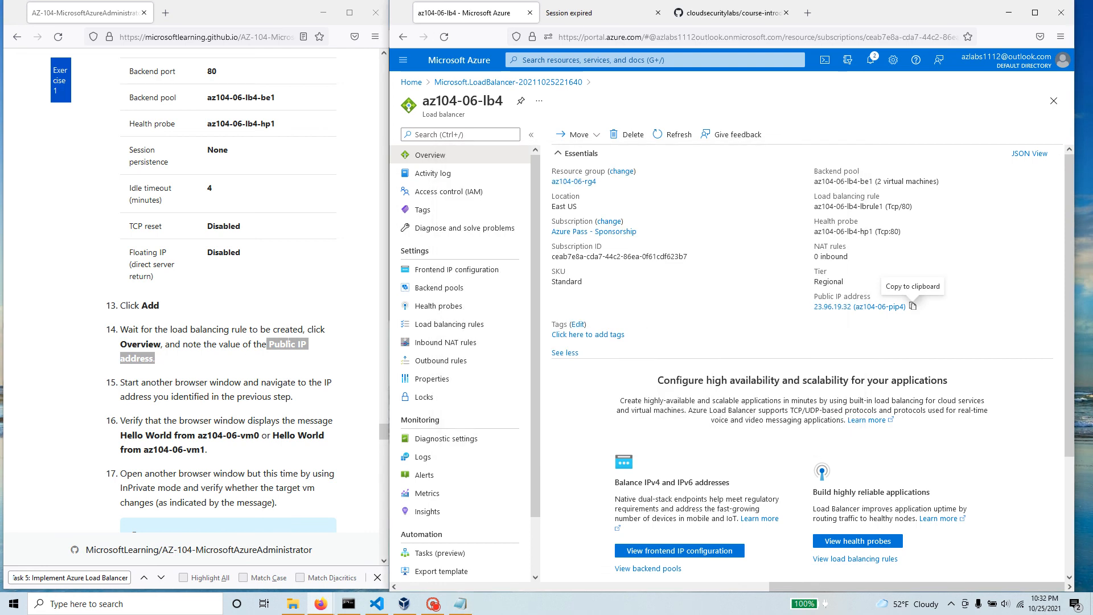
Follow lab step 15 by opening the load balancer's public IP address 23.96.19.32 in a new browser tab
scroll(94, 403, down, 1)
drag(116, 332, 308, 339)
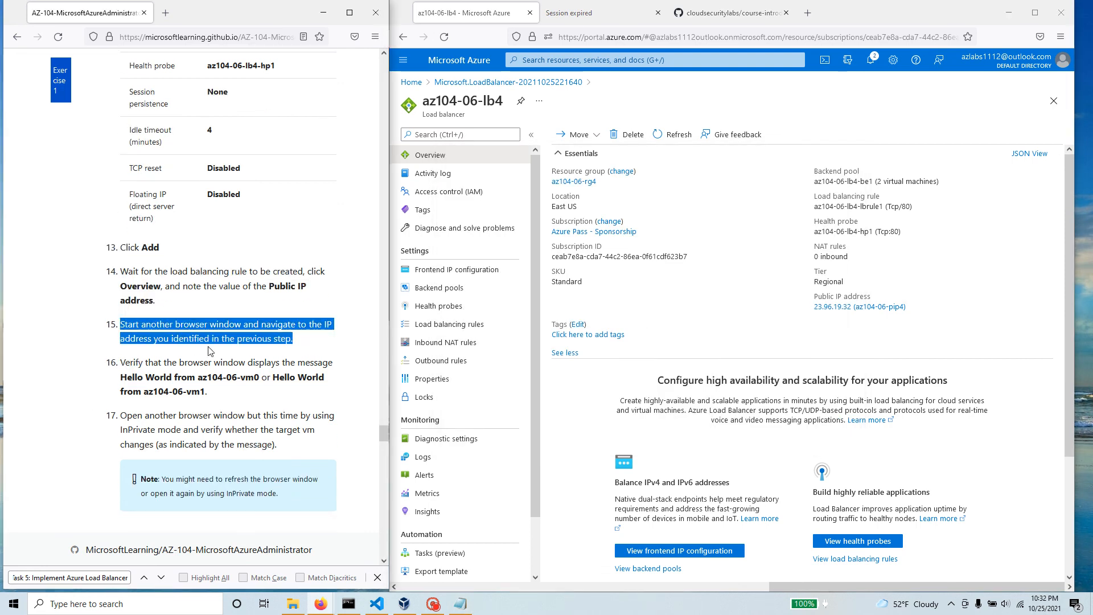
click(807, 13)
click(810, 37)
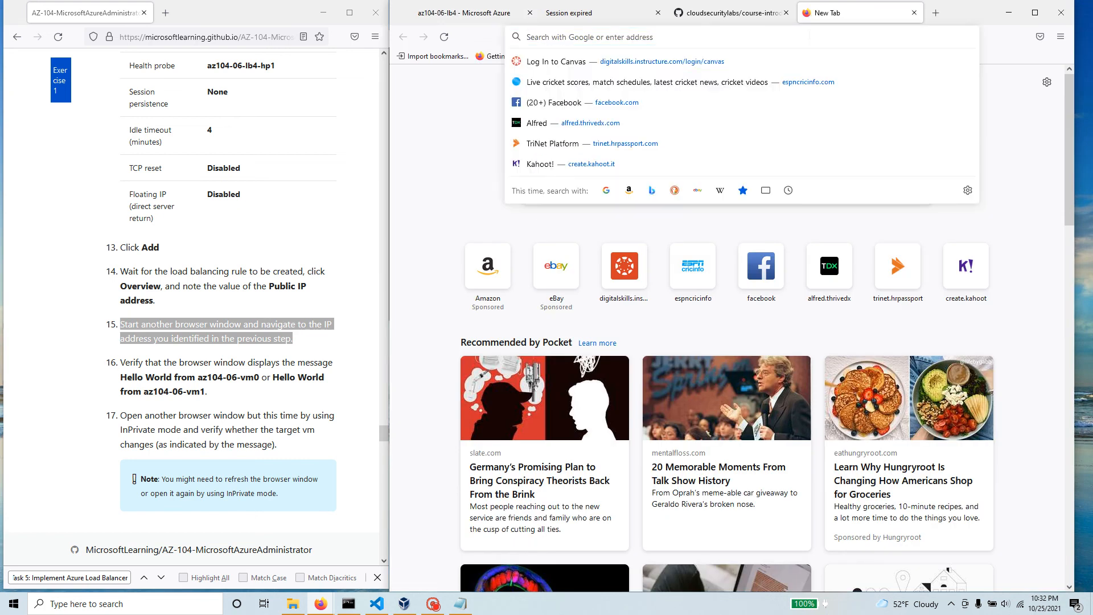
text(23.96.19.32 (az104-06-pip4))
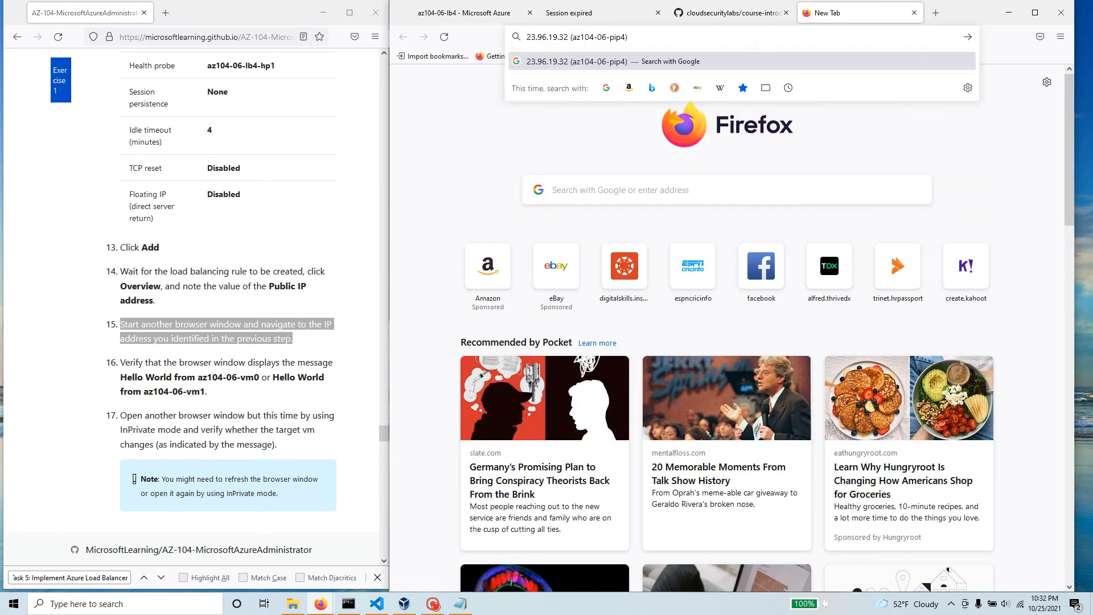
key(BackSpace)
key(BackSpace)
key(BackSpace)
key(BackSpace)
key(BackSpace)
key(BackSpace)
key(BackSpace)
key(BackSpace)
key(BackSpace)
key(BackSpace)
key(BackSpace)
key(BackSpace)
key(BackSpace)
key(BackSpace)
key(BackSpace)
key(BackSpace)
key(Return)
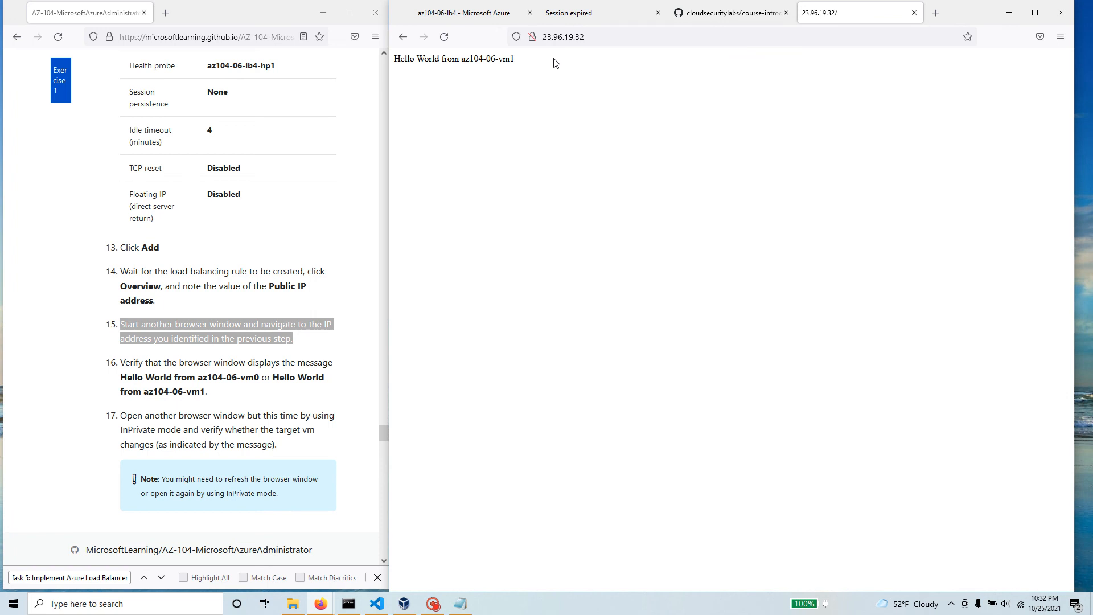
Compare the page's message with the Hello World text expected in lab step 16 and read step 17
drag(553, 60, 383, 59)
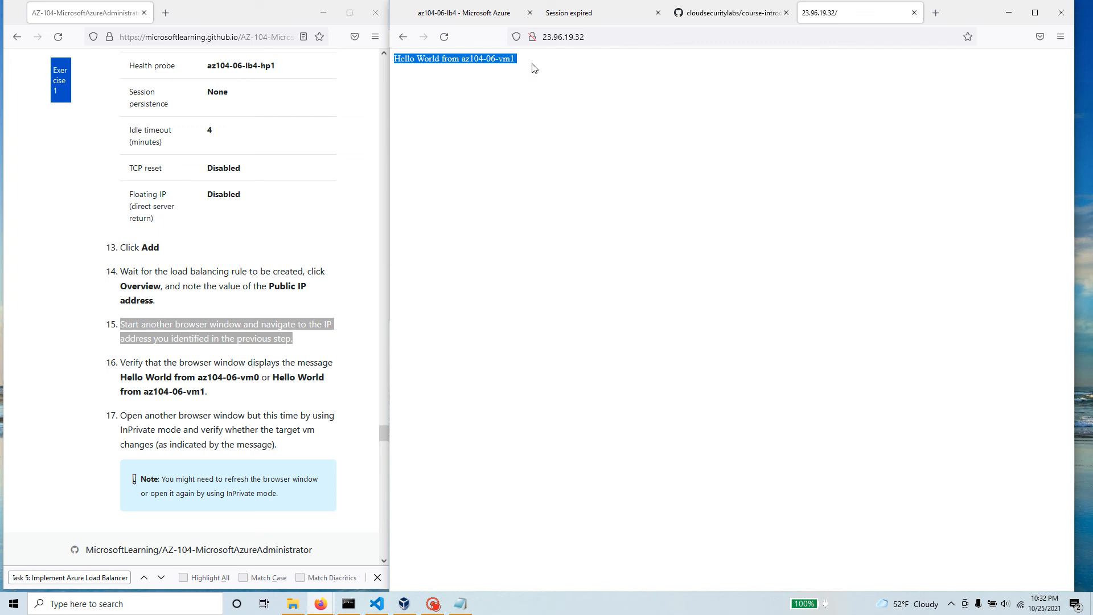
drag(243, 392, 119, 377)
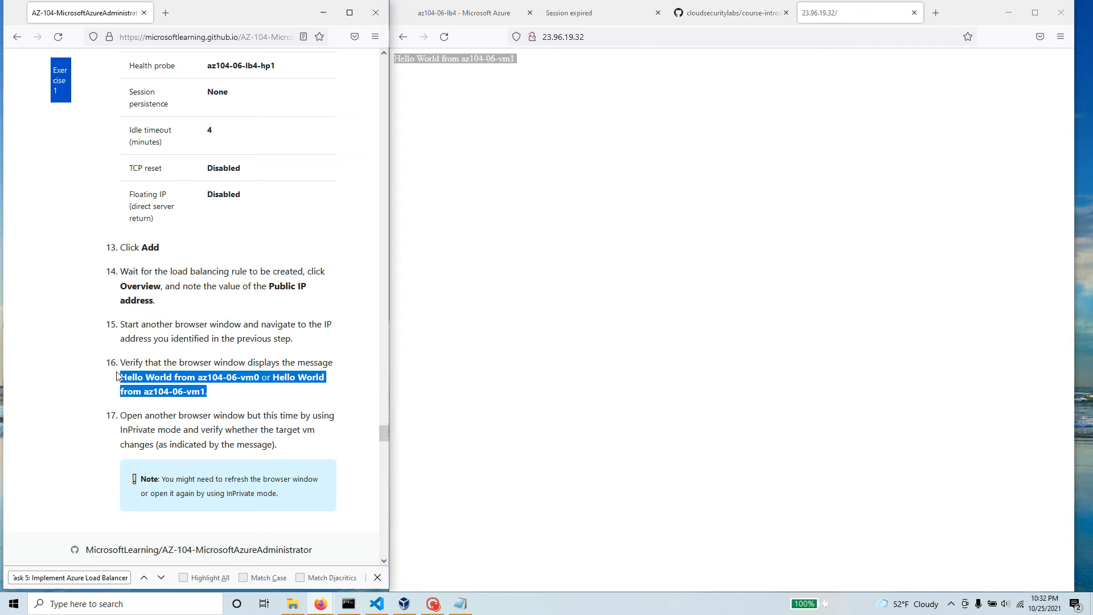
scroll(188, 398, down, 3)
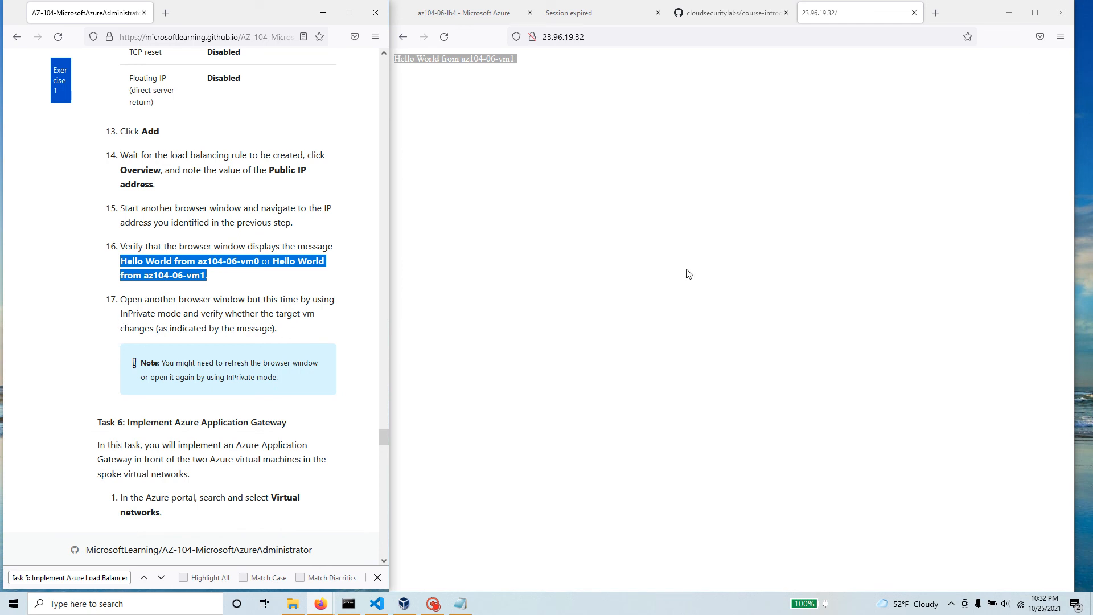
Open the load balancer's public IP address 23.96.19.32 in a new private browsing window and check the Hello World message
click(1060, 37)
click(1001, 115)
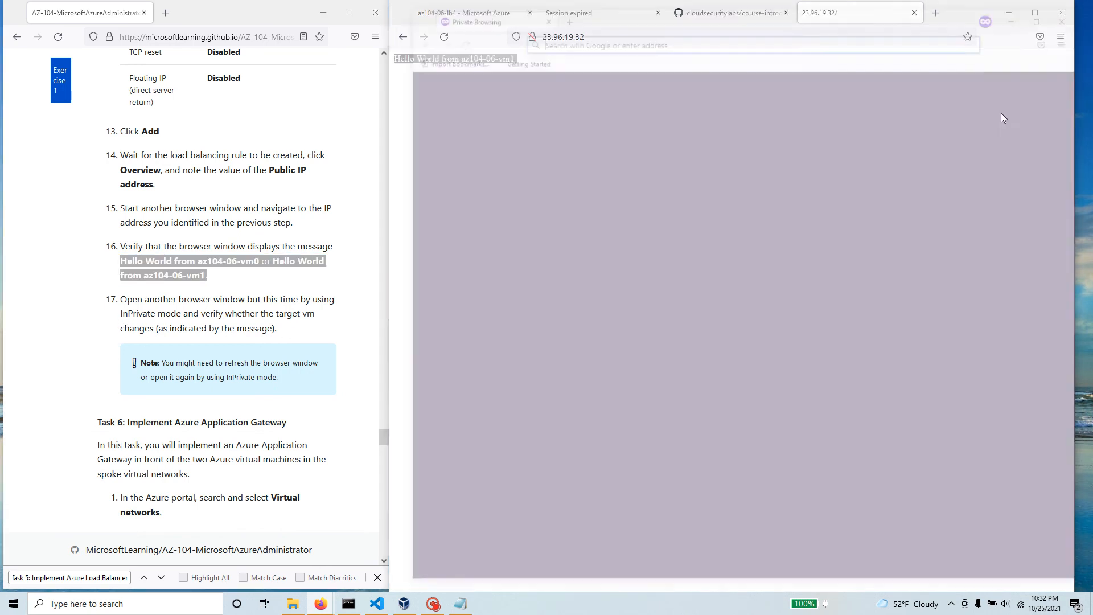
text(23.96.19.32 (az104-06-pip4))
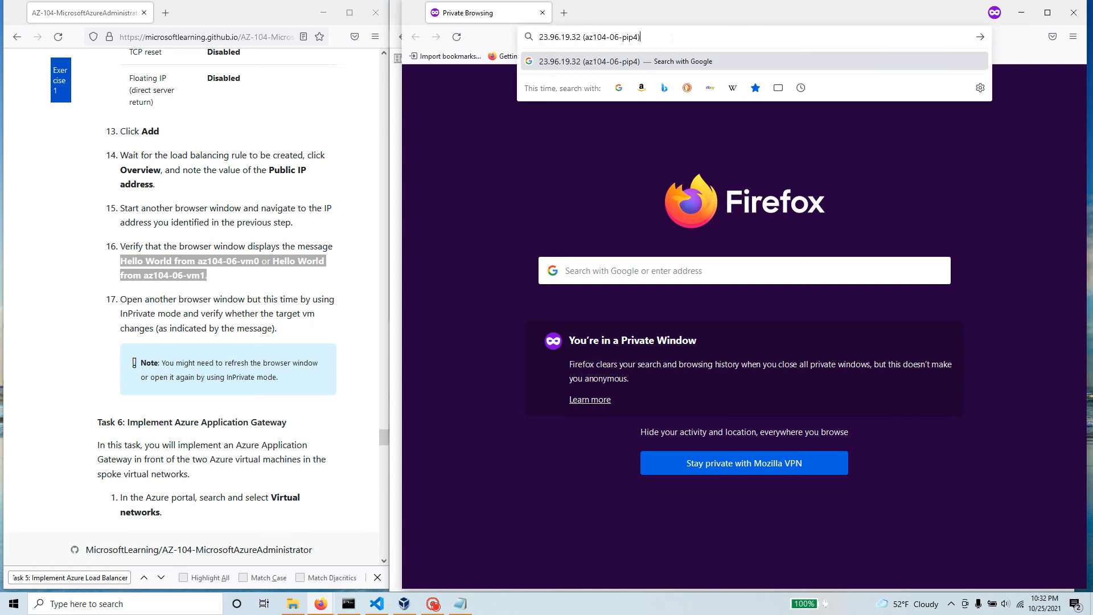
key(BackSpace)
key(BackSpace)
key(BackSpace)
key(BackSpace)
key(BackSpace)
key(BackSpace)
key(BackSpace)
key(BackSpace)
key(BackSpace)
key(BackSpace)
key(BackSpace)
key(BackSpace)
key(BackSpace)
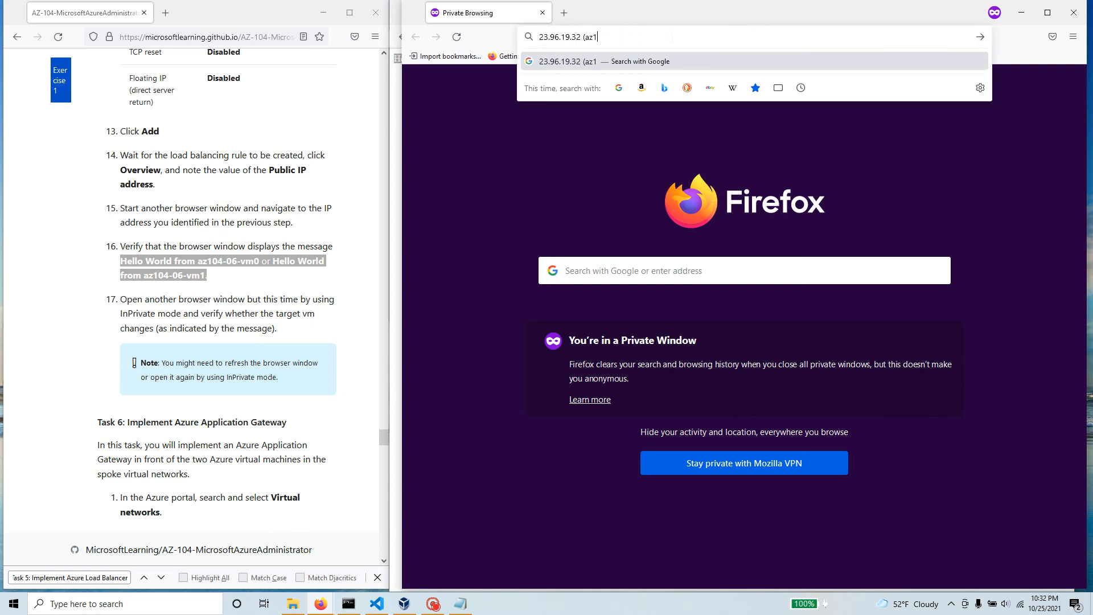
key(BackSpace)
key(BackSpace)
key(BackSpace)
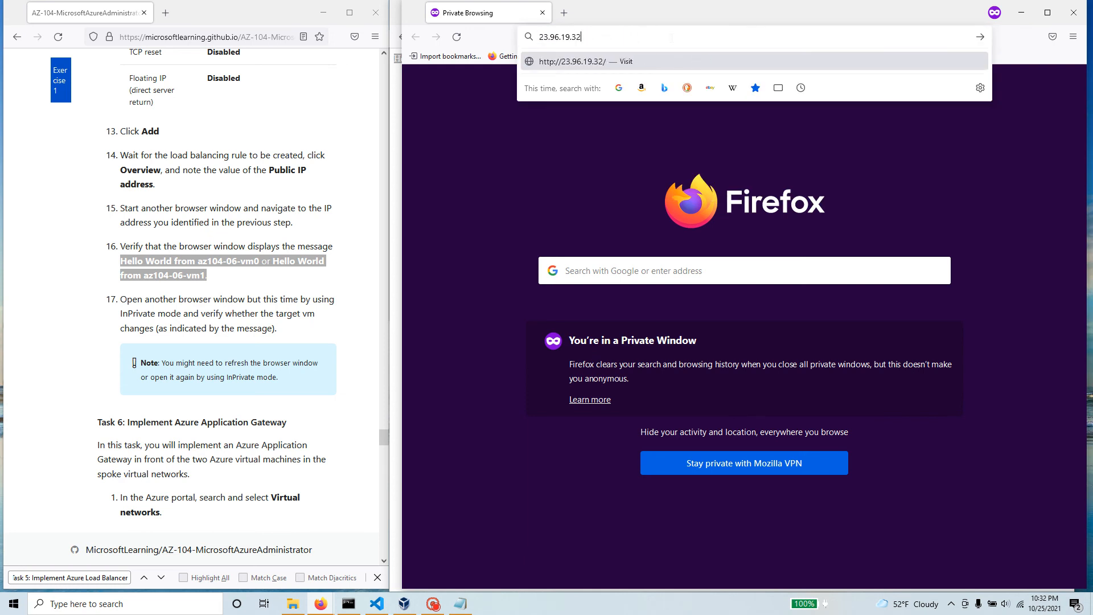
key(Return)
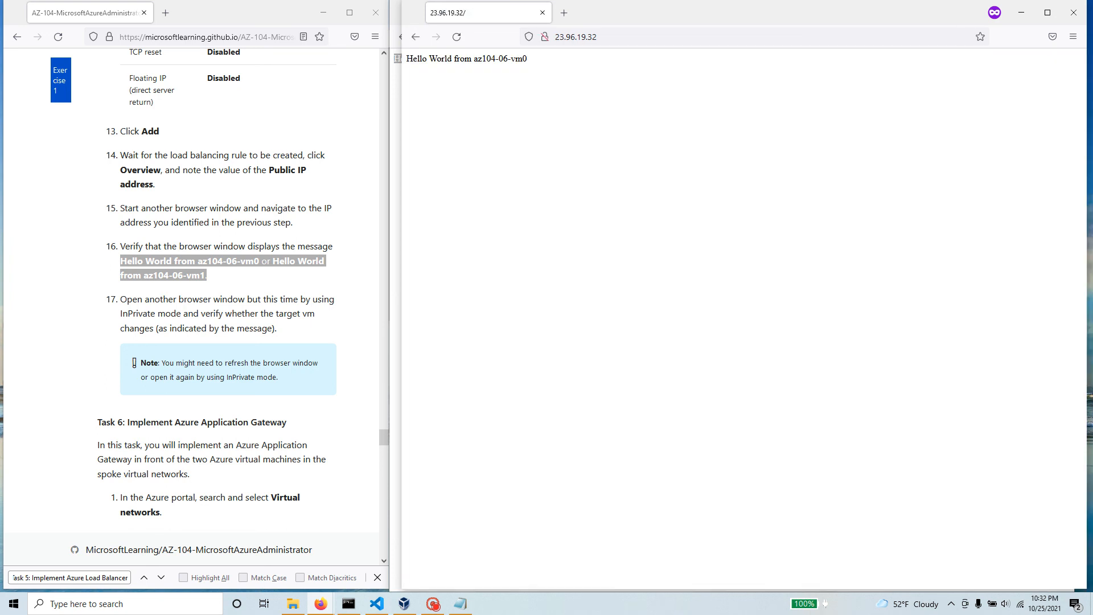
drag(550, 62, 403, 59)
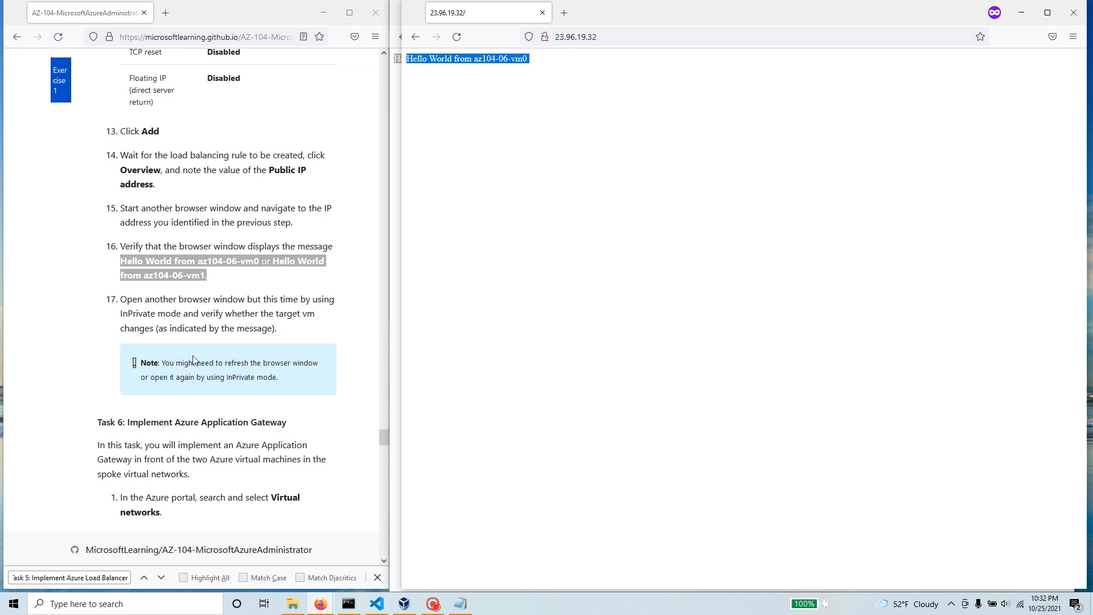
Reload the 23.96.19.32 page in both the private and the normal window to check whether the target VM changes
scroll(193, 358, down, 2)
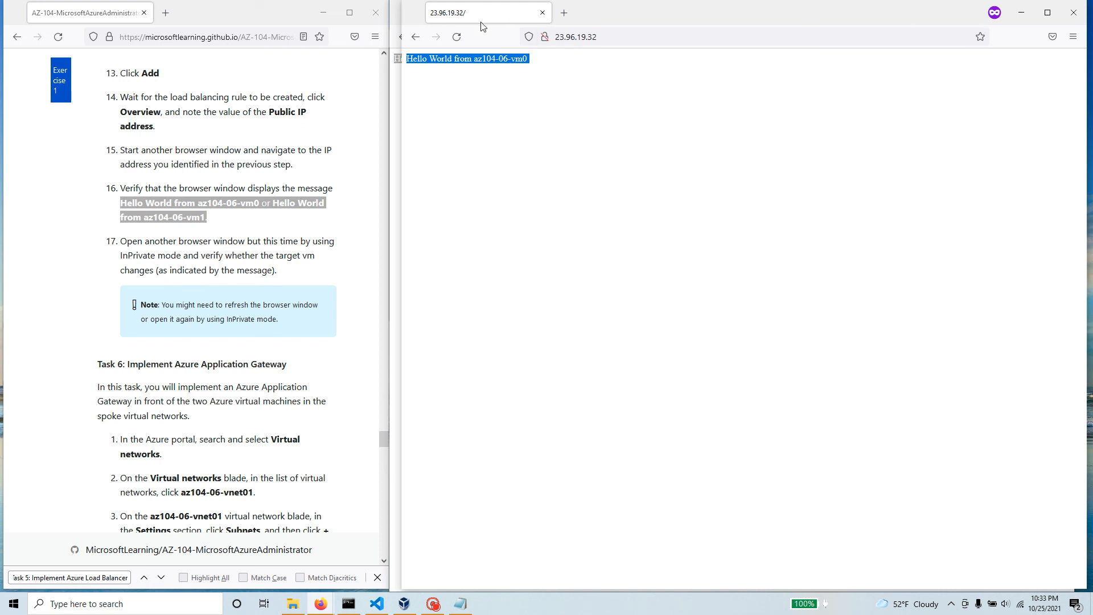
click(455, 36)
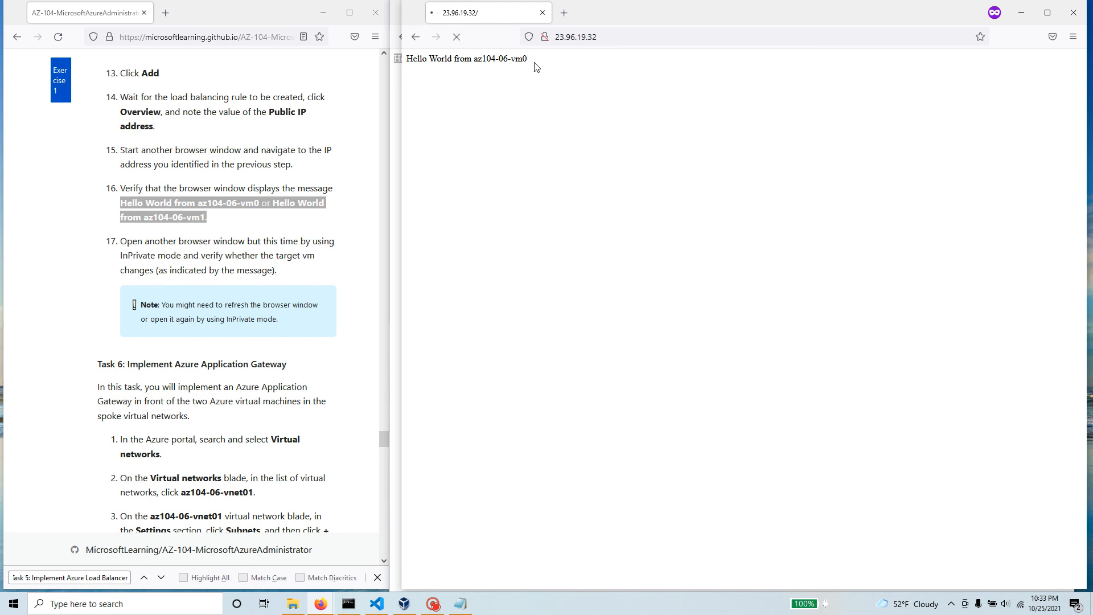
click(397, 156)
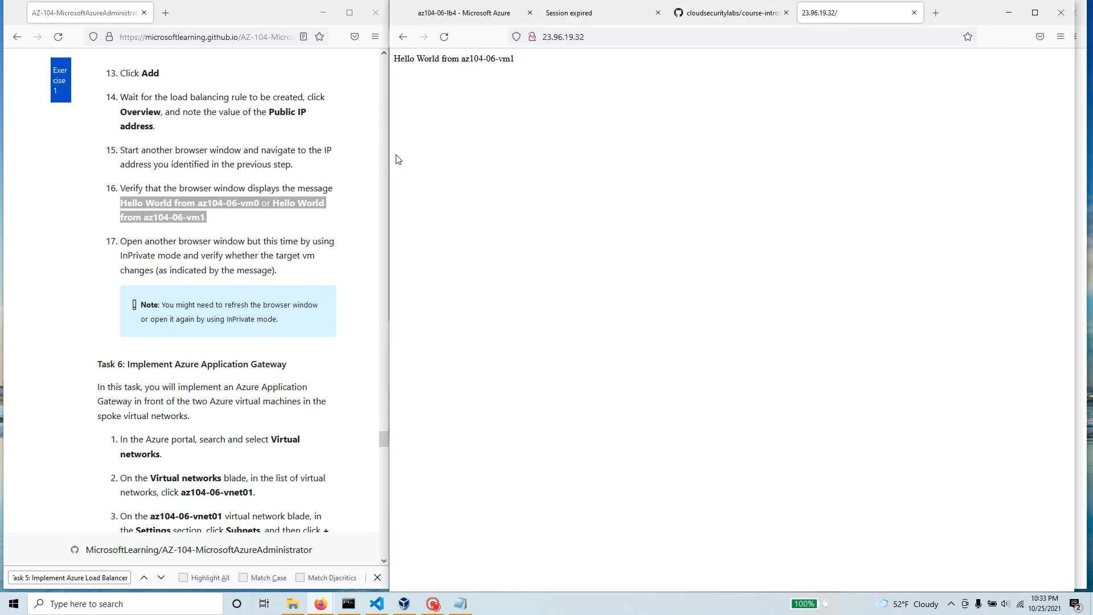
click(445, 36)
drag(526, 60, 390, 60)
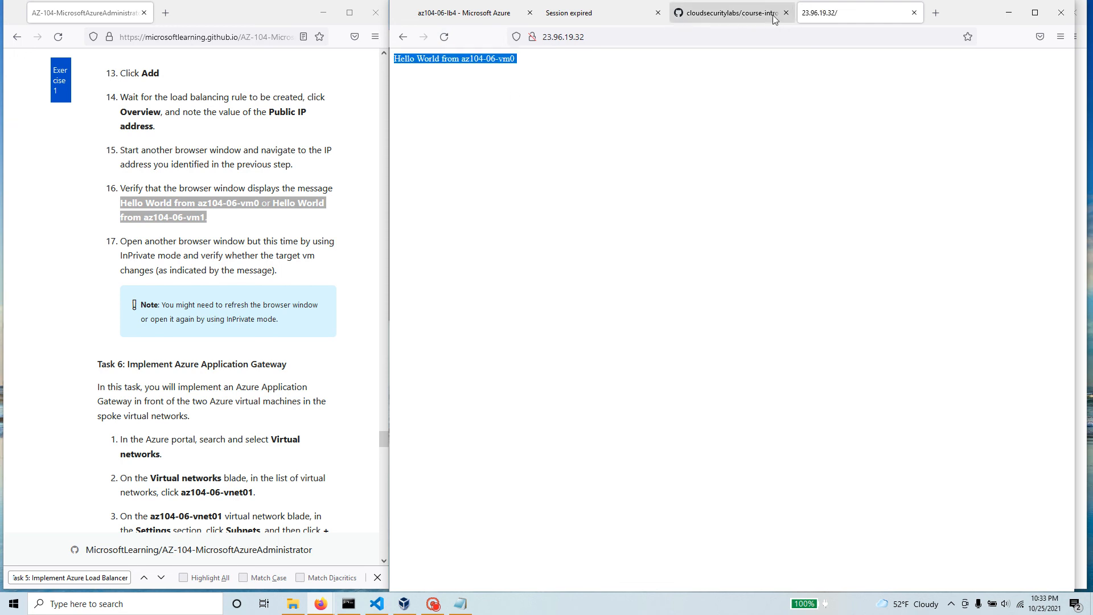
click(730, 12)
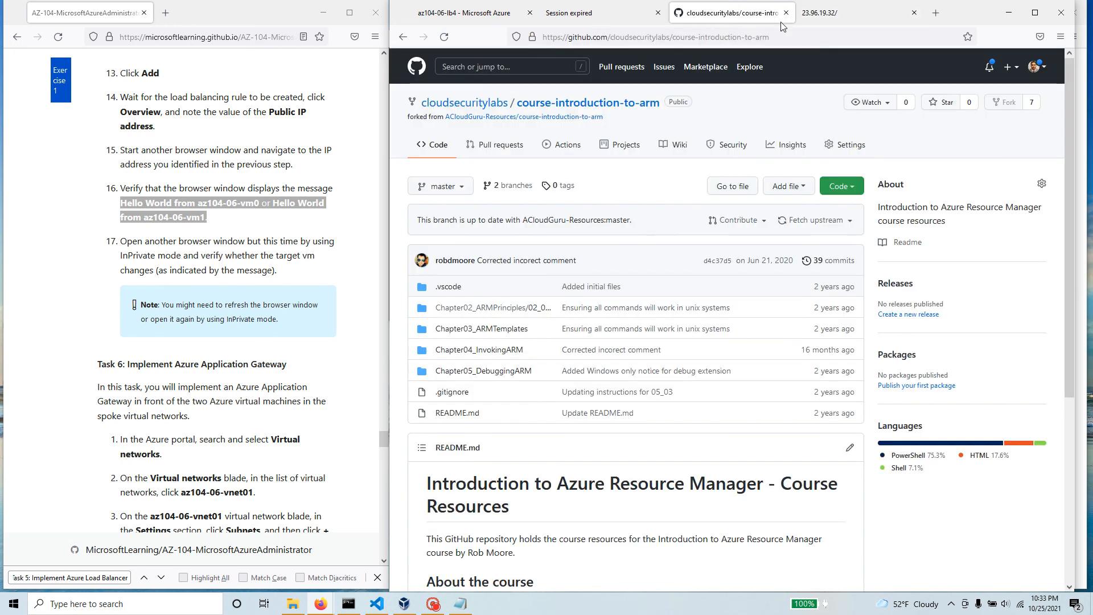
click(844, 18)
key(alt+Tab)
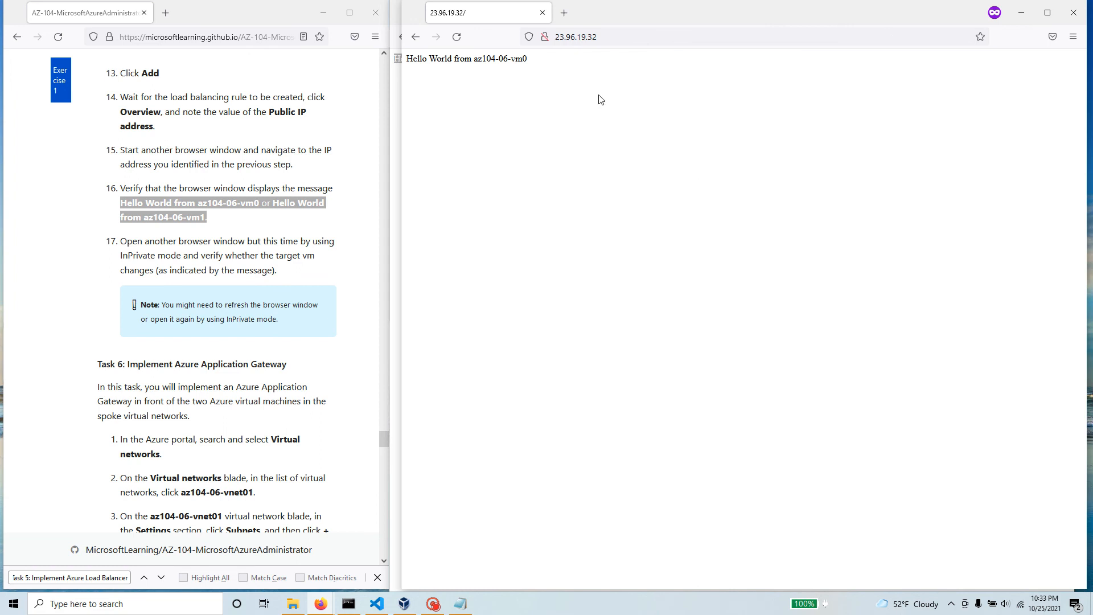
click(456, 37)
Review the end of lab step 17 and locate the heading Task 6: Implement Azure Application Gateway in the manual
scroll(299, 310, down, 5)
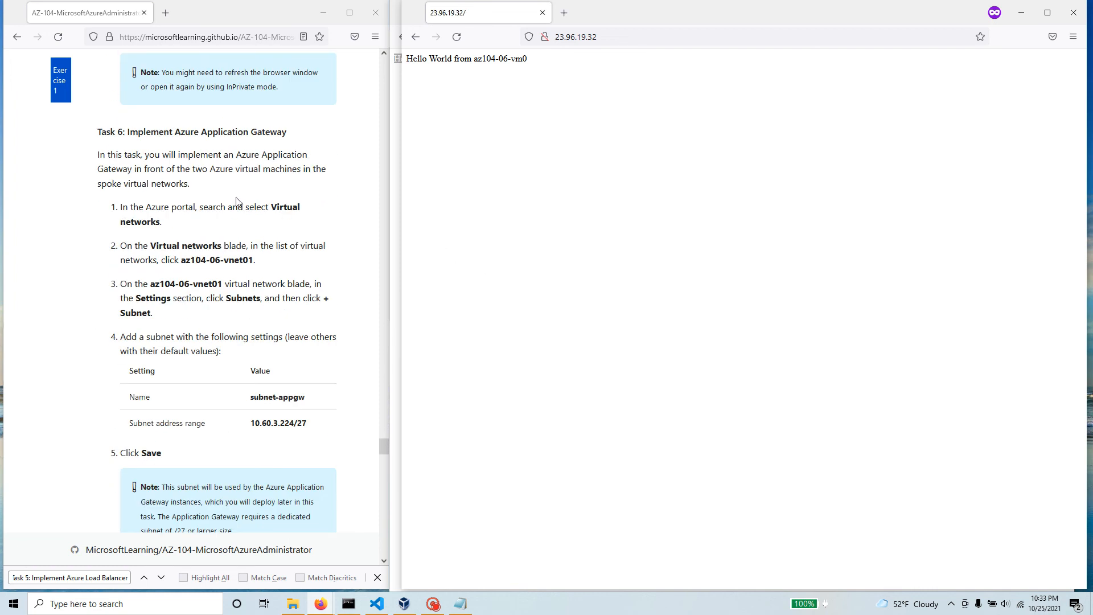
scroll(231, 203, up, 3)
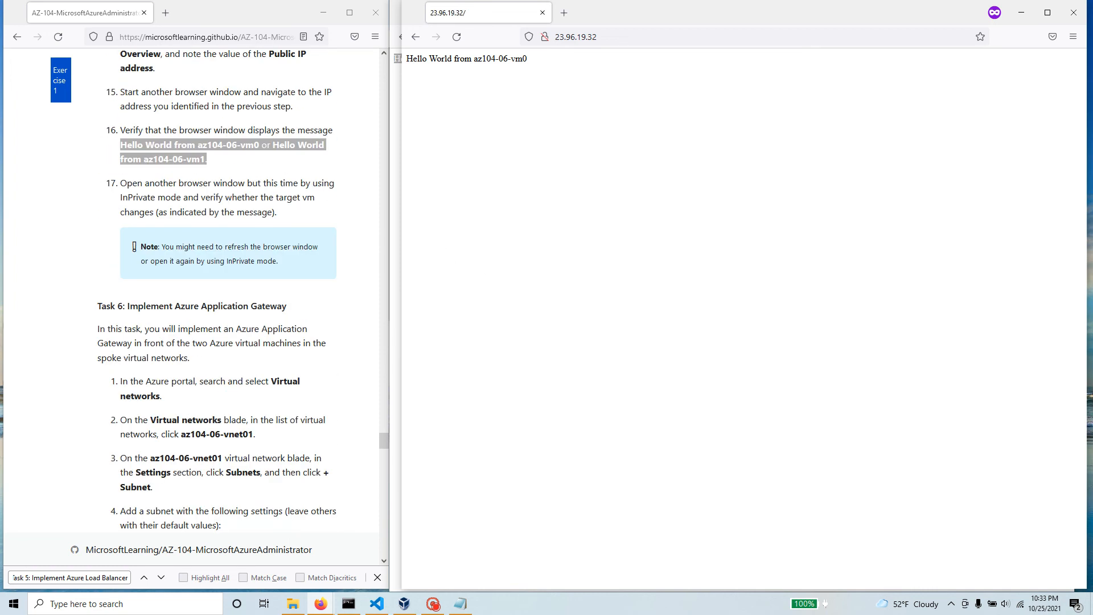
scroll(227, 202, down, 2)
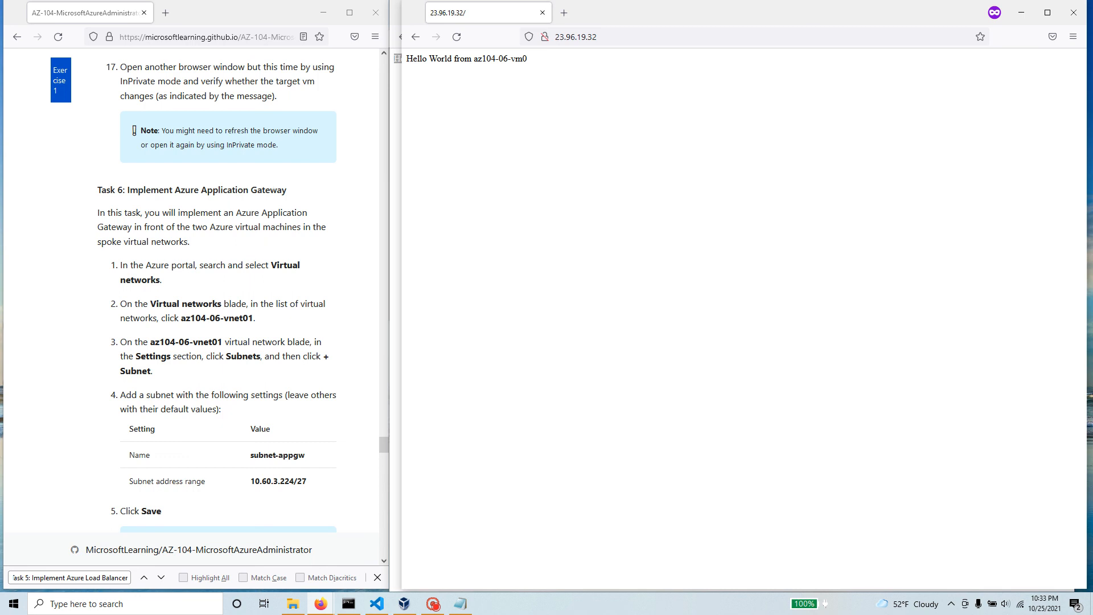
drag(302, 195, 98, 191)
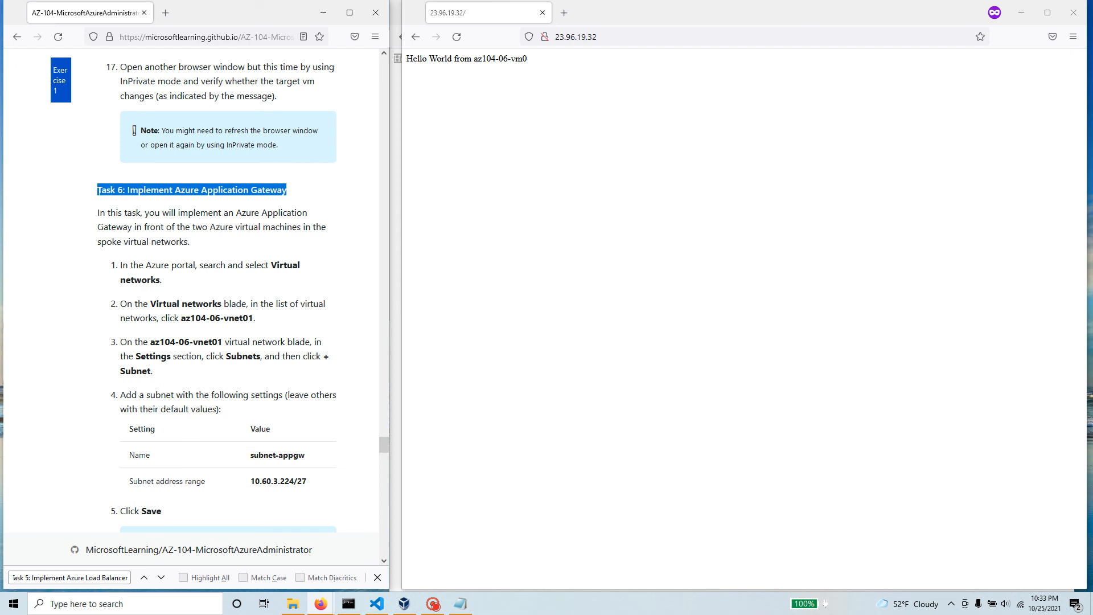
click(434, 604)
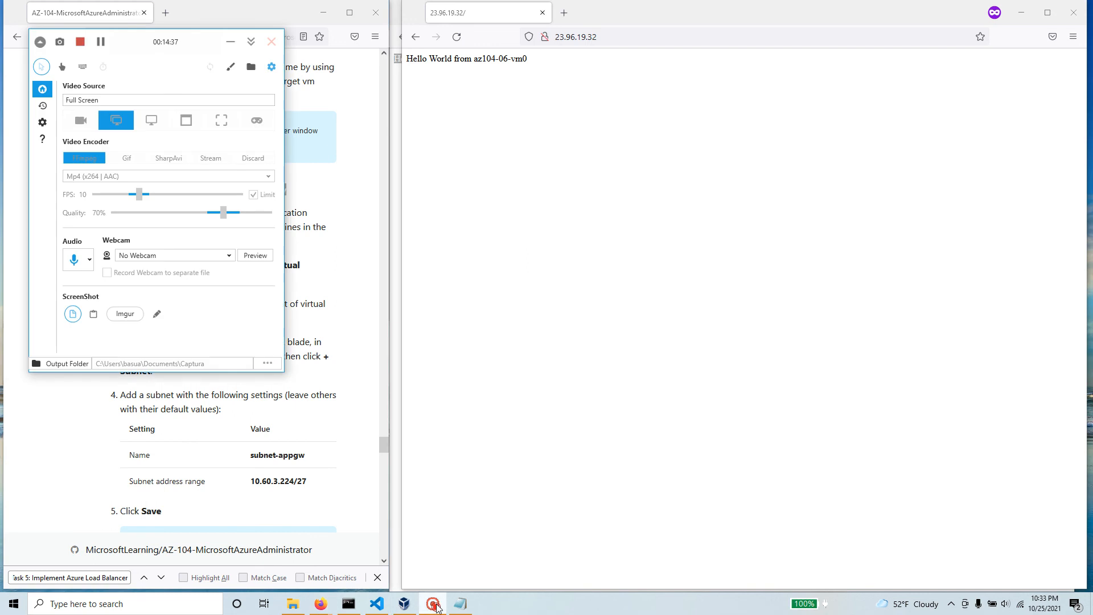